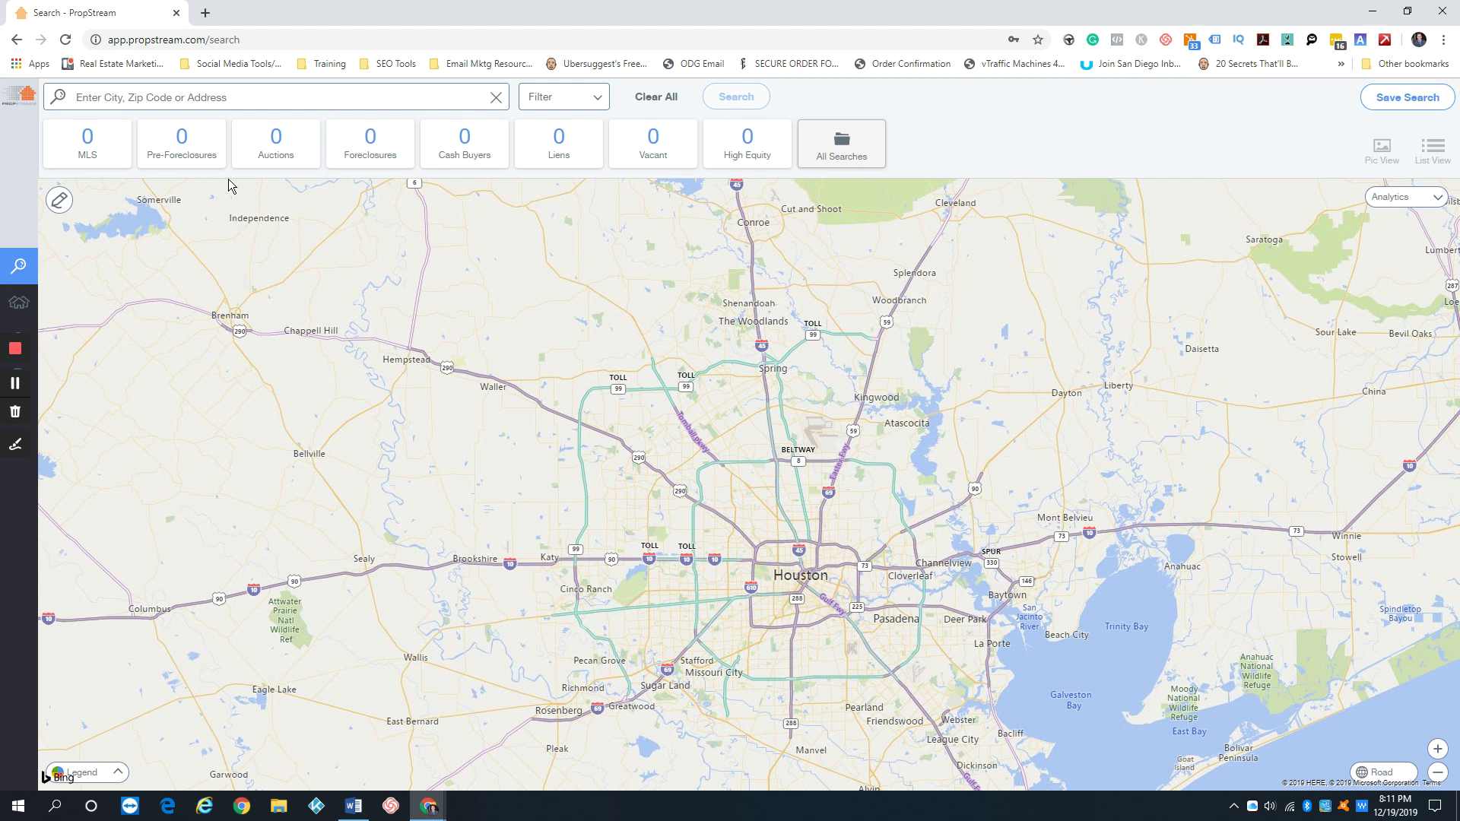
Search for properties in Harris County, TX and limit the results to homes that are not owner occupied
{"action": "left_click", "coordinate": [308, 98]}
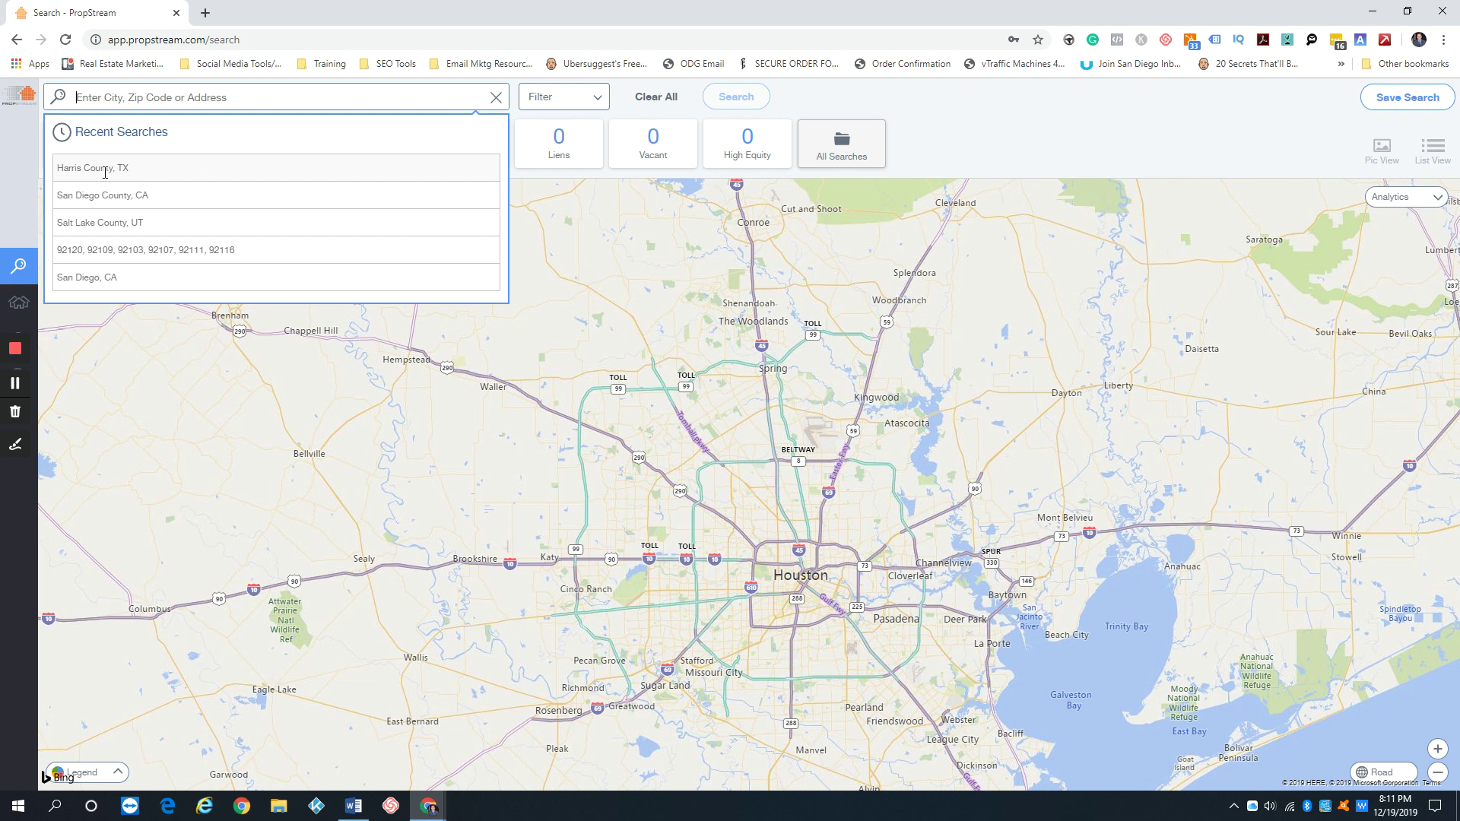
{"action": "left_click", "coordinate": [100, 174]}
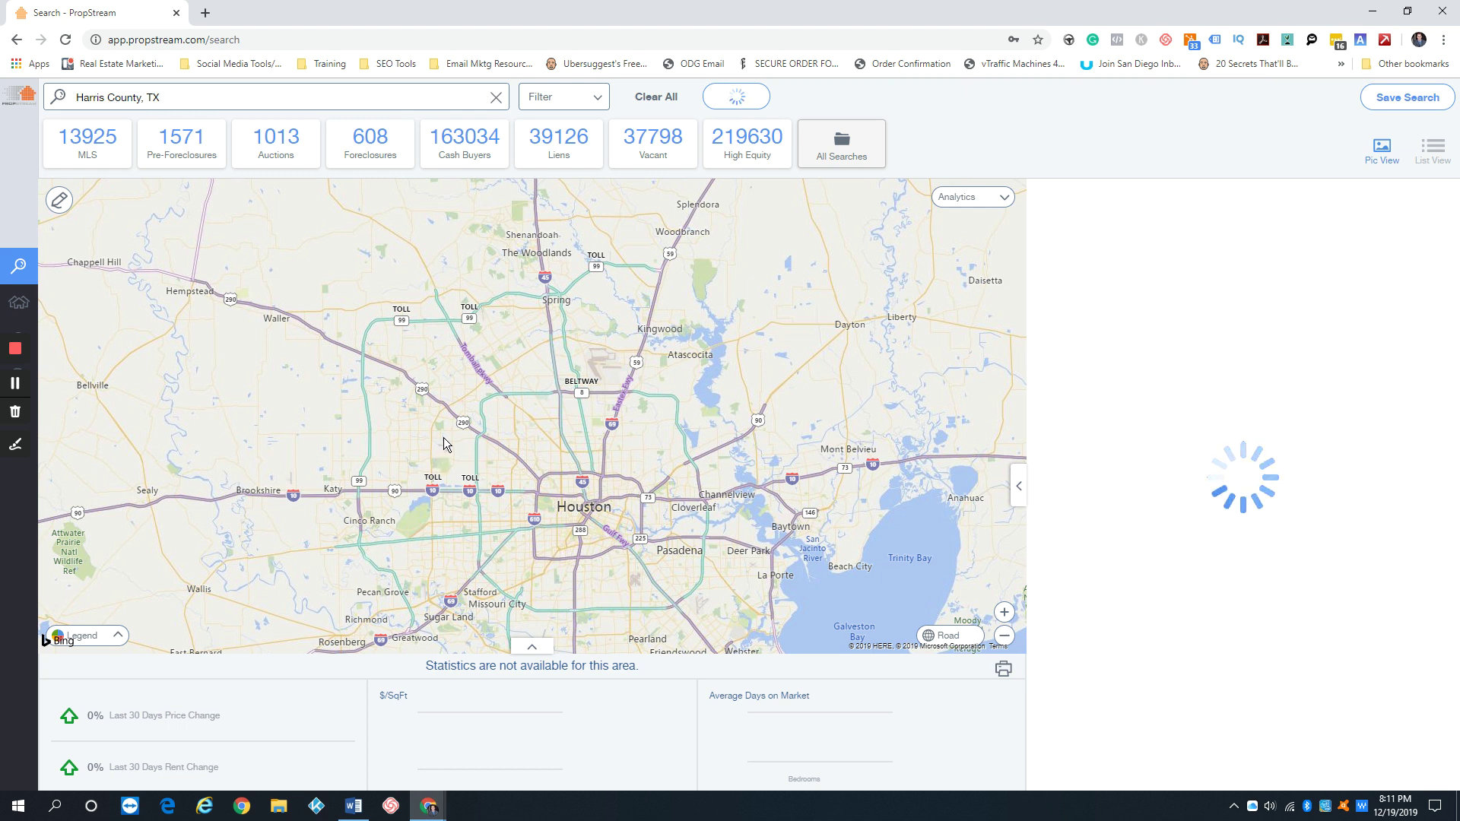
{"action": "left_click", "coordinate": [588, 96]}
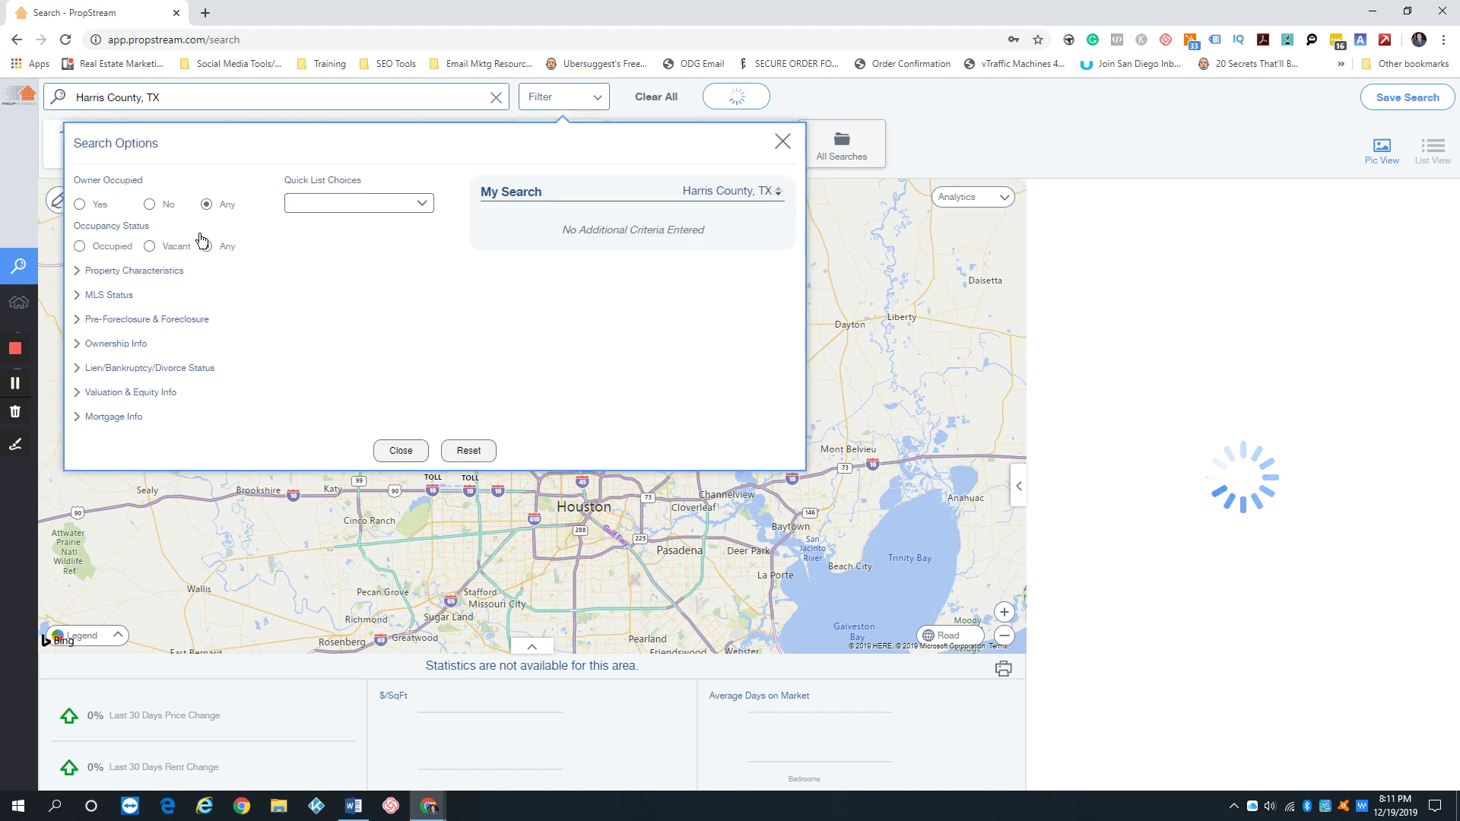
{"action": "left_click", "coordinate": [206, 245]}
{"action": "left_click", "coordinate": [148, 204]}
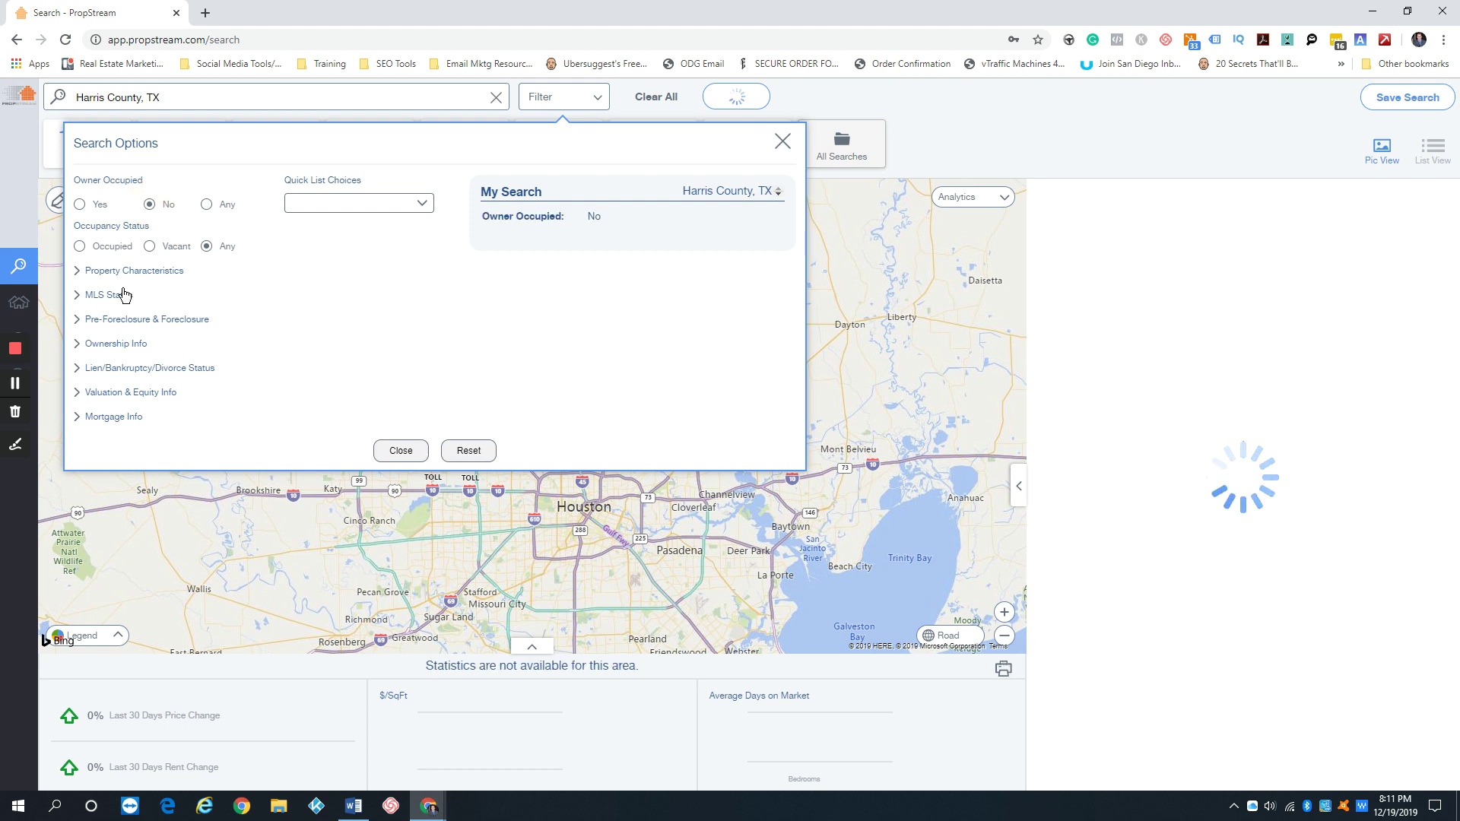
Restrict the property type in the property characteristics to Single Family only
{"action": "left_click", "coordinate": [141, 272]}
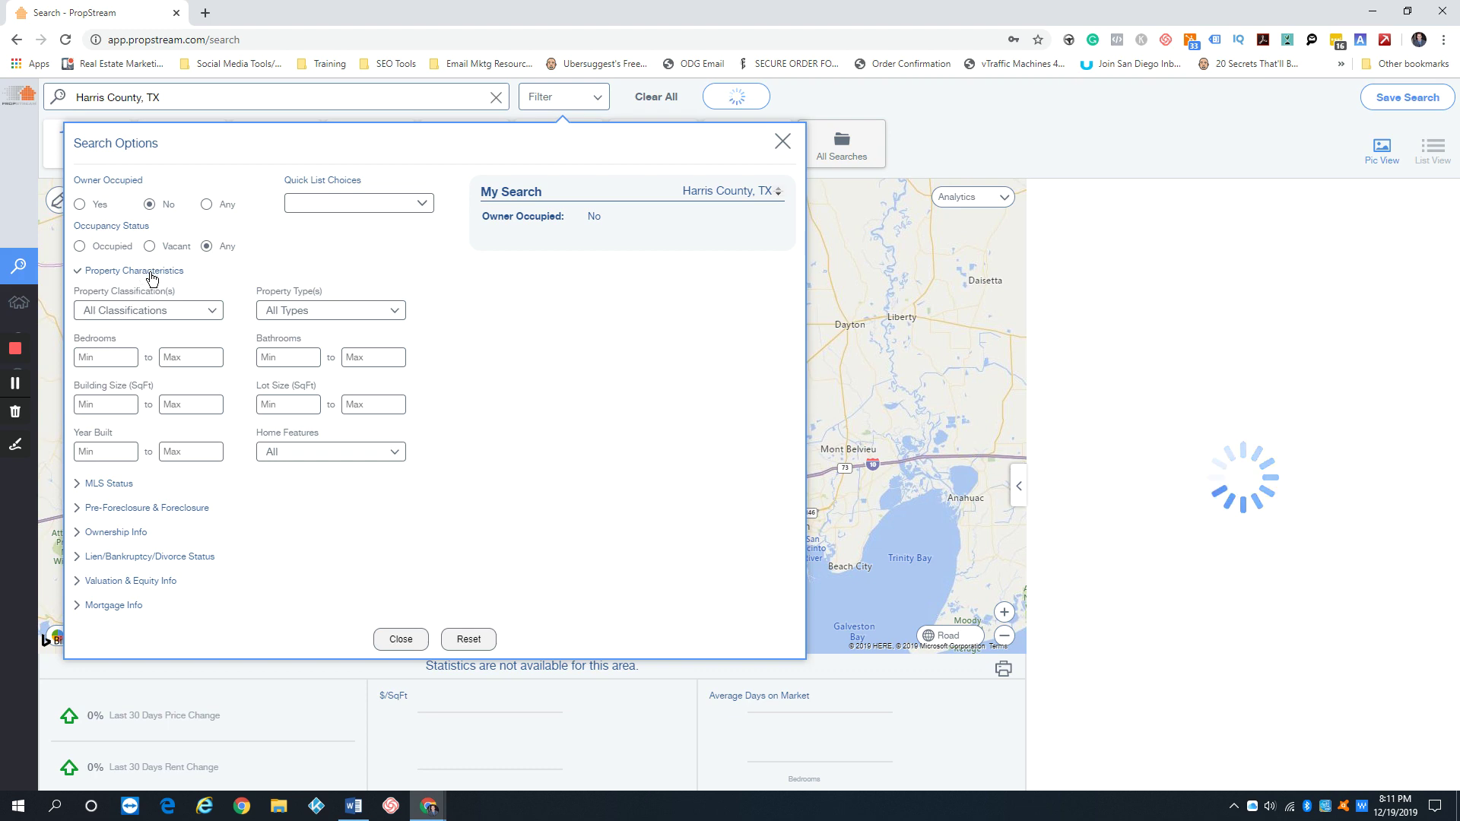
{"action": "left_click", "coordinate": [326, 312]}
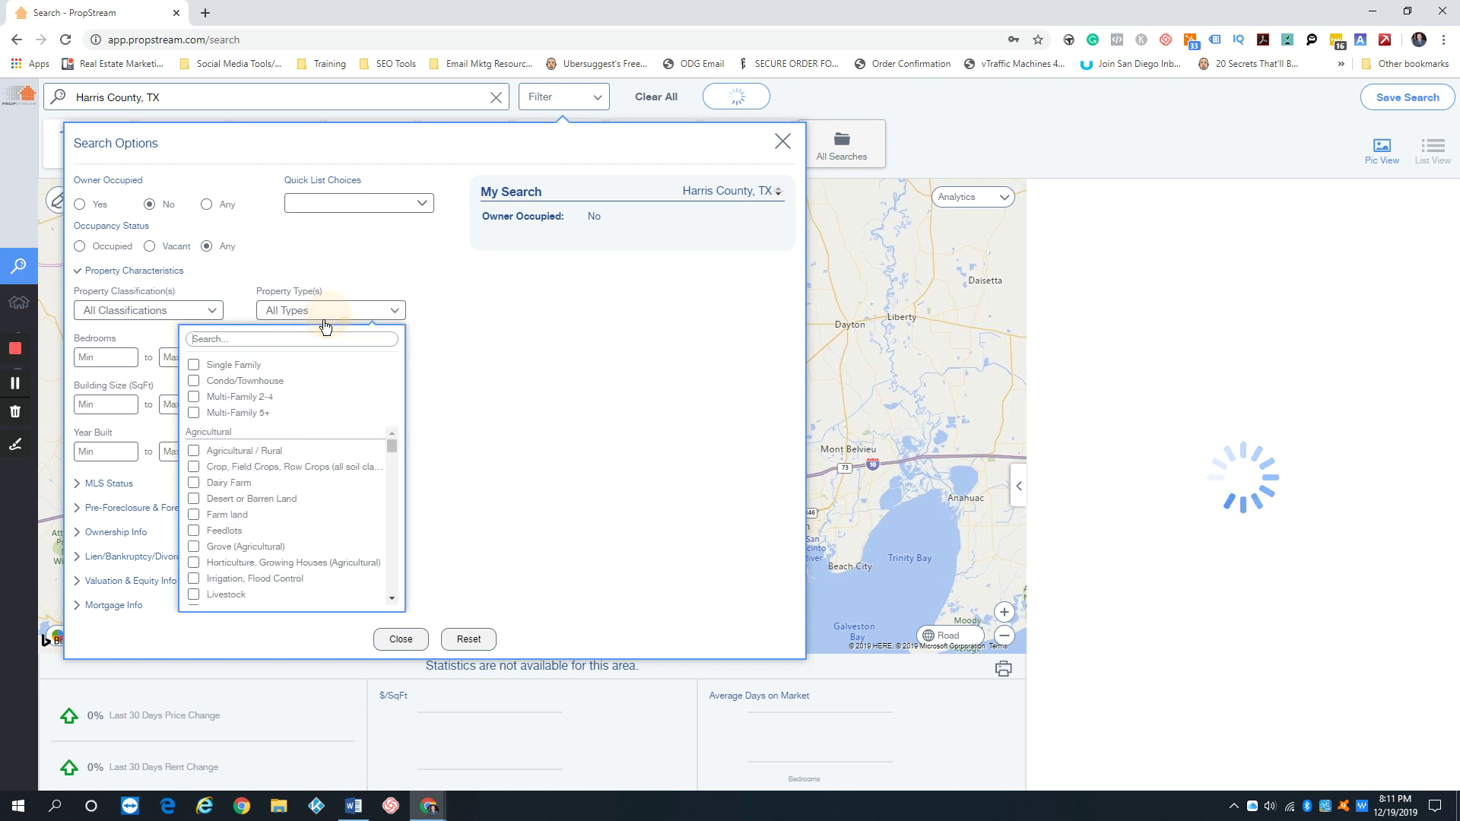
{"action": "left_click", "coordinate": [194, 365]}
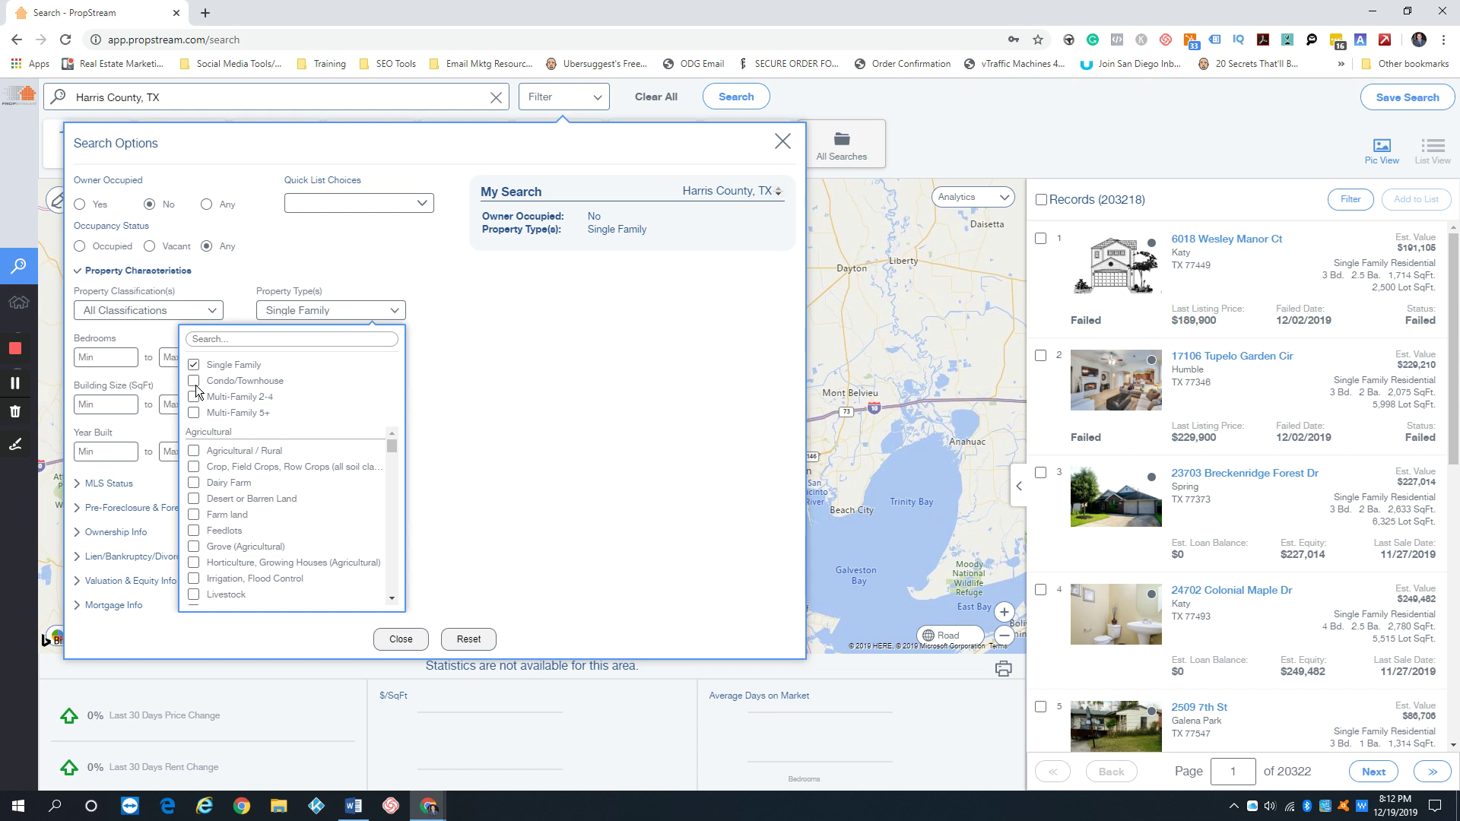
{"action": "left_click", "coordinate": [194, 382]}
{"action": "left_click", "coordinate": [194, 382]}
{"action": "left_click", "coordinate": [194, 398]}
{"action": "left_click", "coordinate": [193, 398]}
{"action": "left_click", "coordinate": [463, 278]}
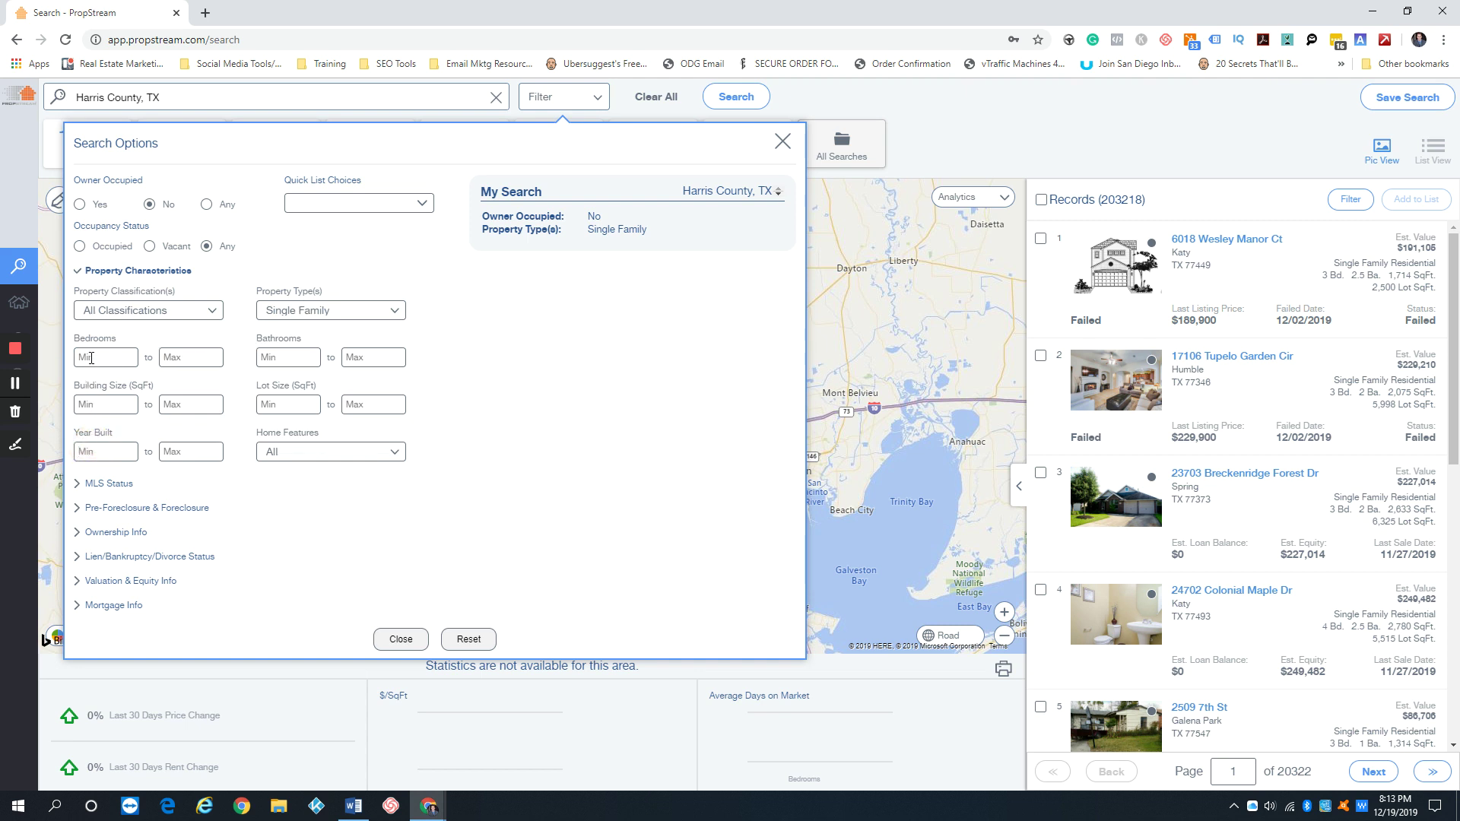
Set the building size range to 1000 to 3000 square feet and collapse the property characteristics
{"action": "left_click", "coordinate": [105, 406]}
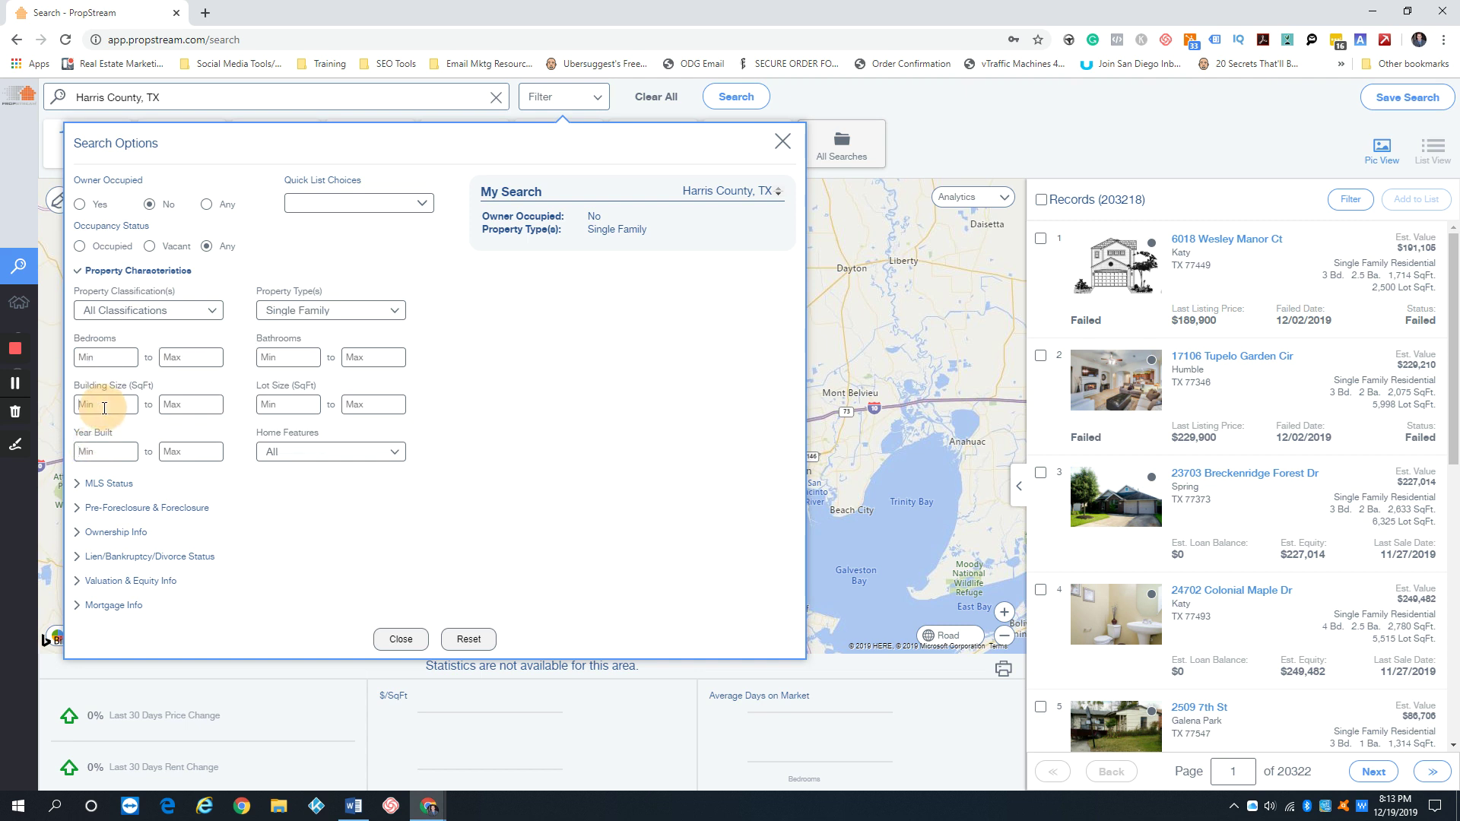
{"action": "type", "text": "1000"}
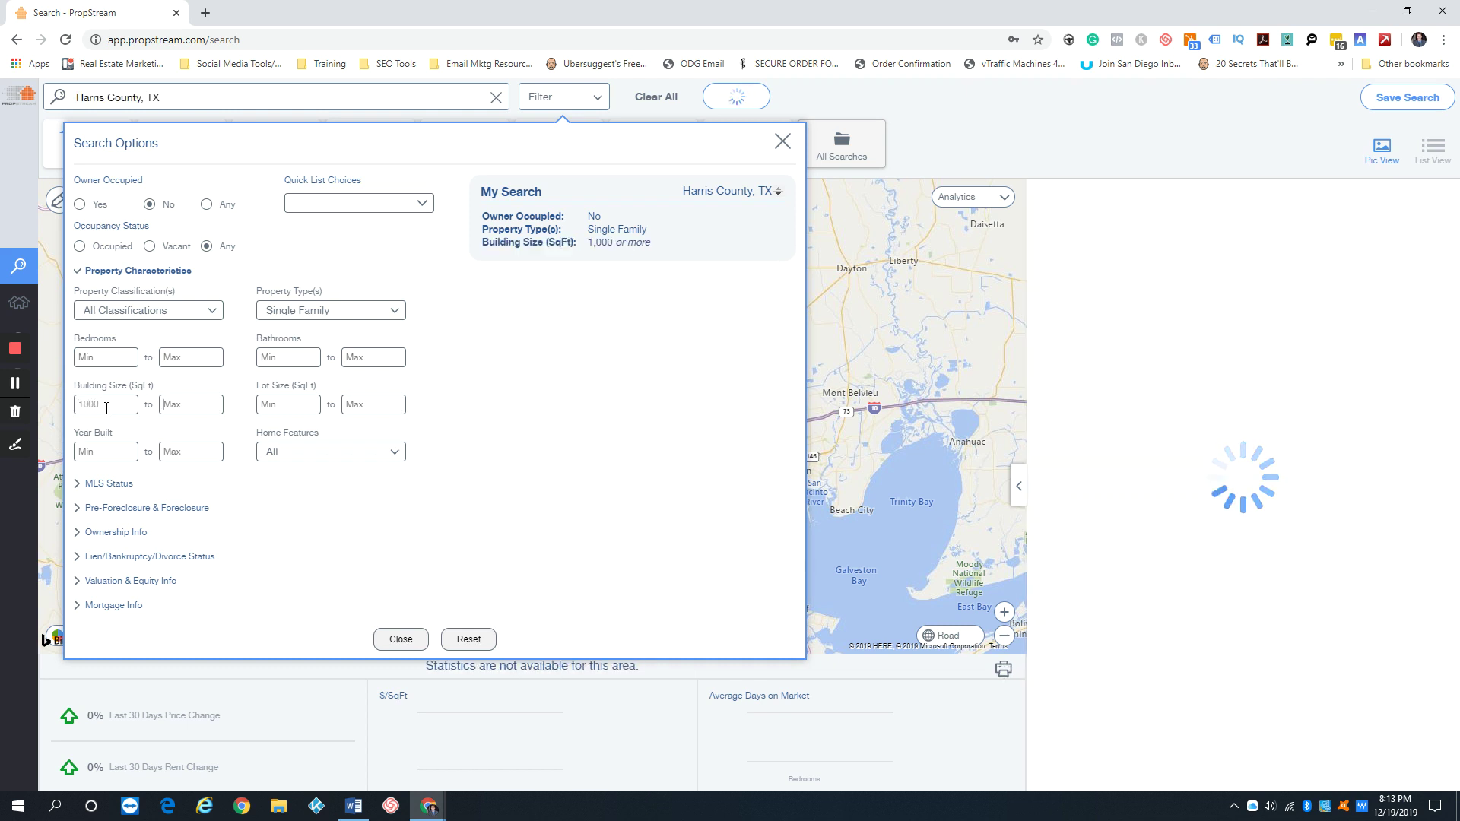
{"action": "key", "text": "Tab"}
{"action": "type", "text": "3000"}
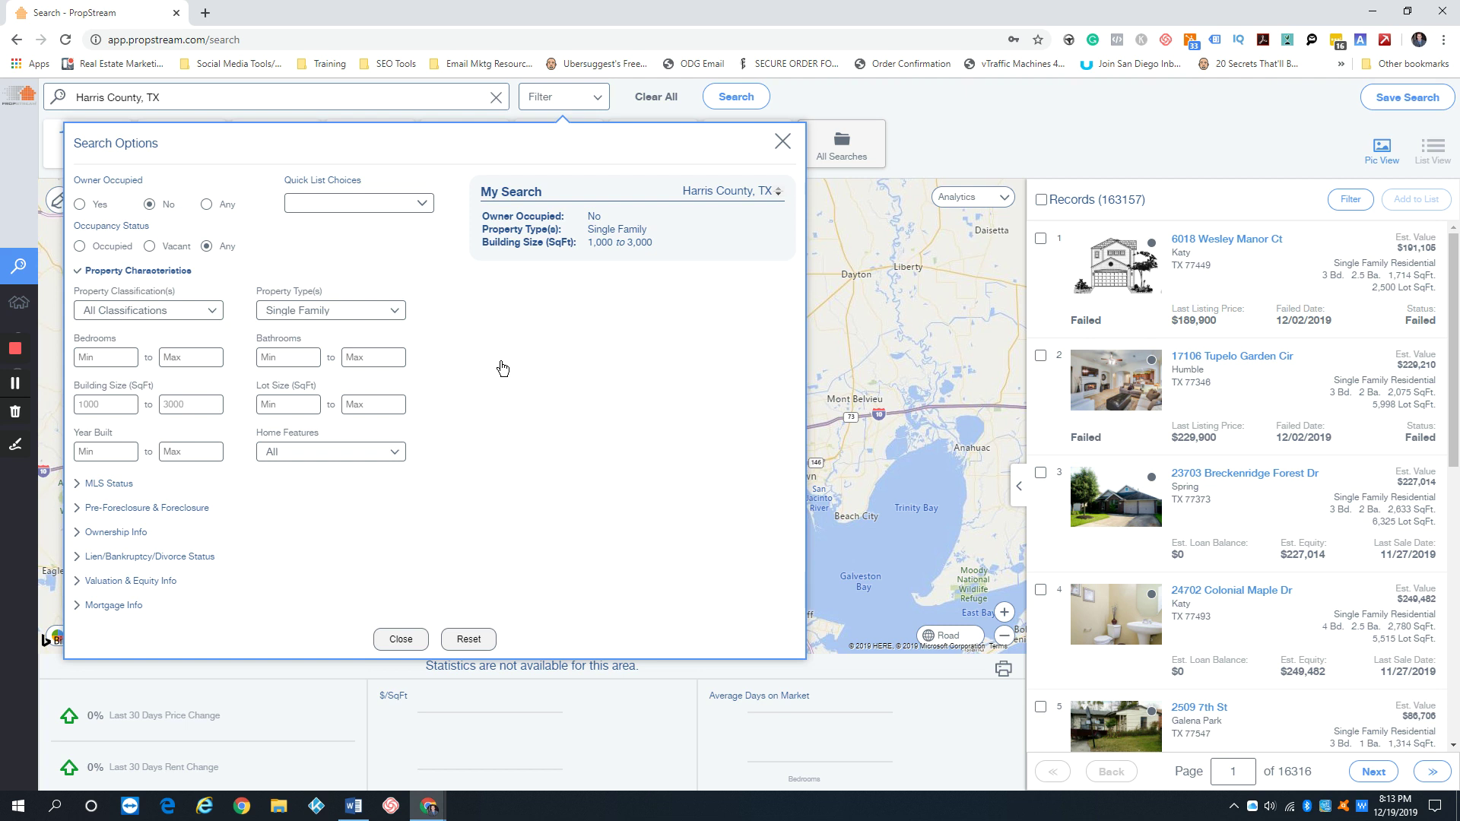
{"action": "left_click_drag", "start_coordinate": [116, 405], "coordinate": [76, 408]}
{"action": "left_click", "coordinate": [136, 271]}
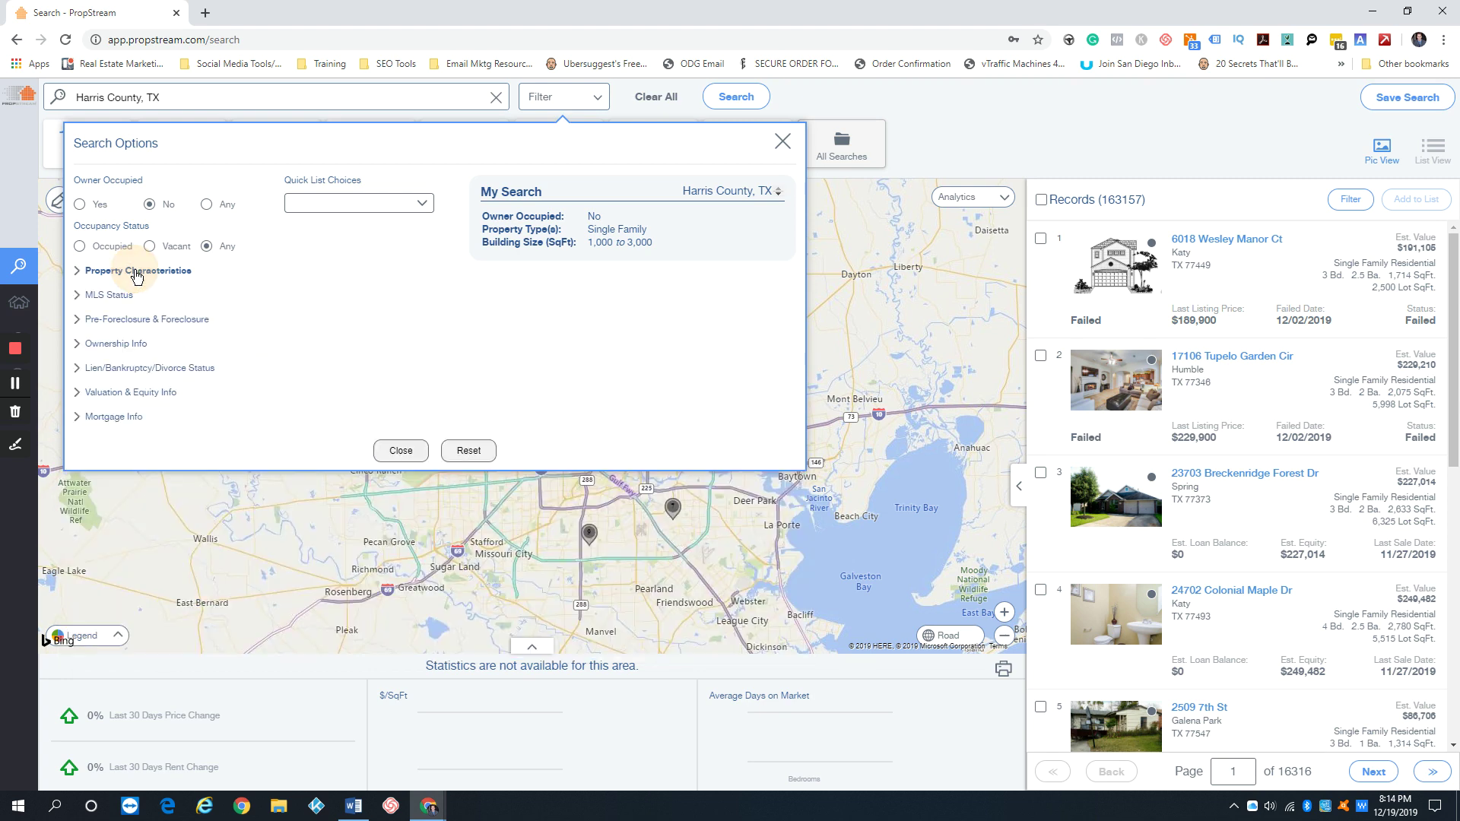
Limit the MLS status criteria to properties that are not on the market
{"action": "left_click", "coordinate": [111, 296]}
{"action": "left_click", "coordinate": [318, 336]}
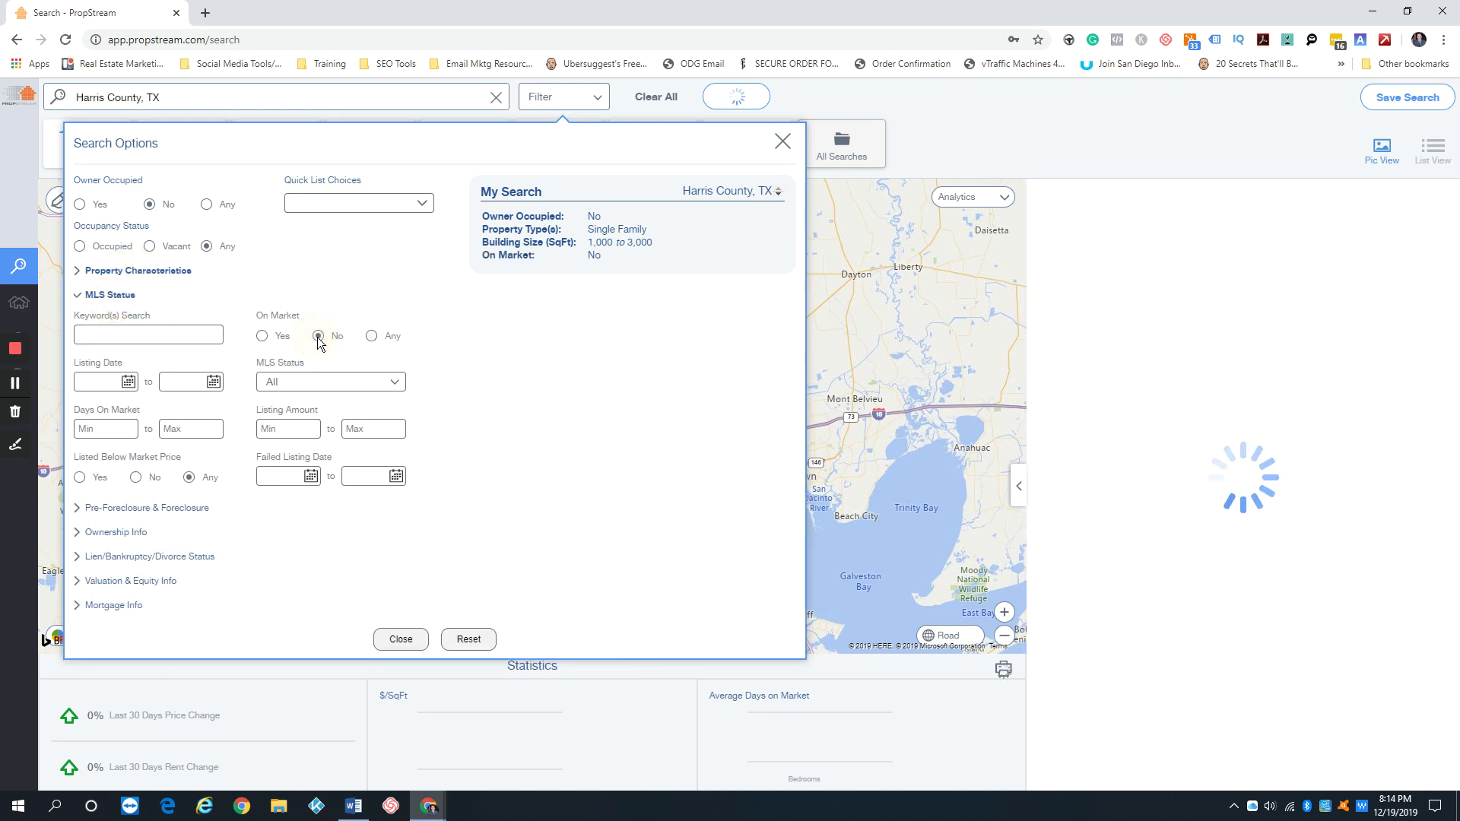
{"action": "left_click", "coordinate": [123, 297]}
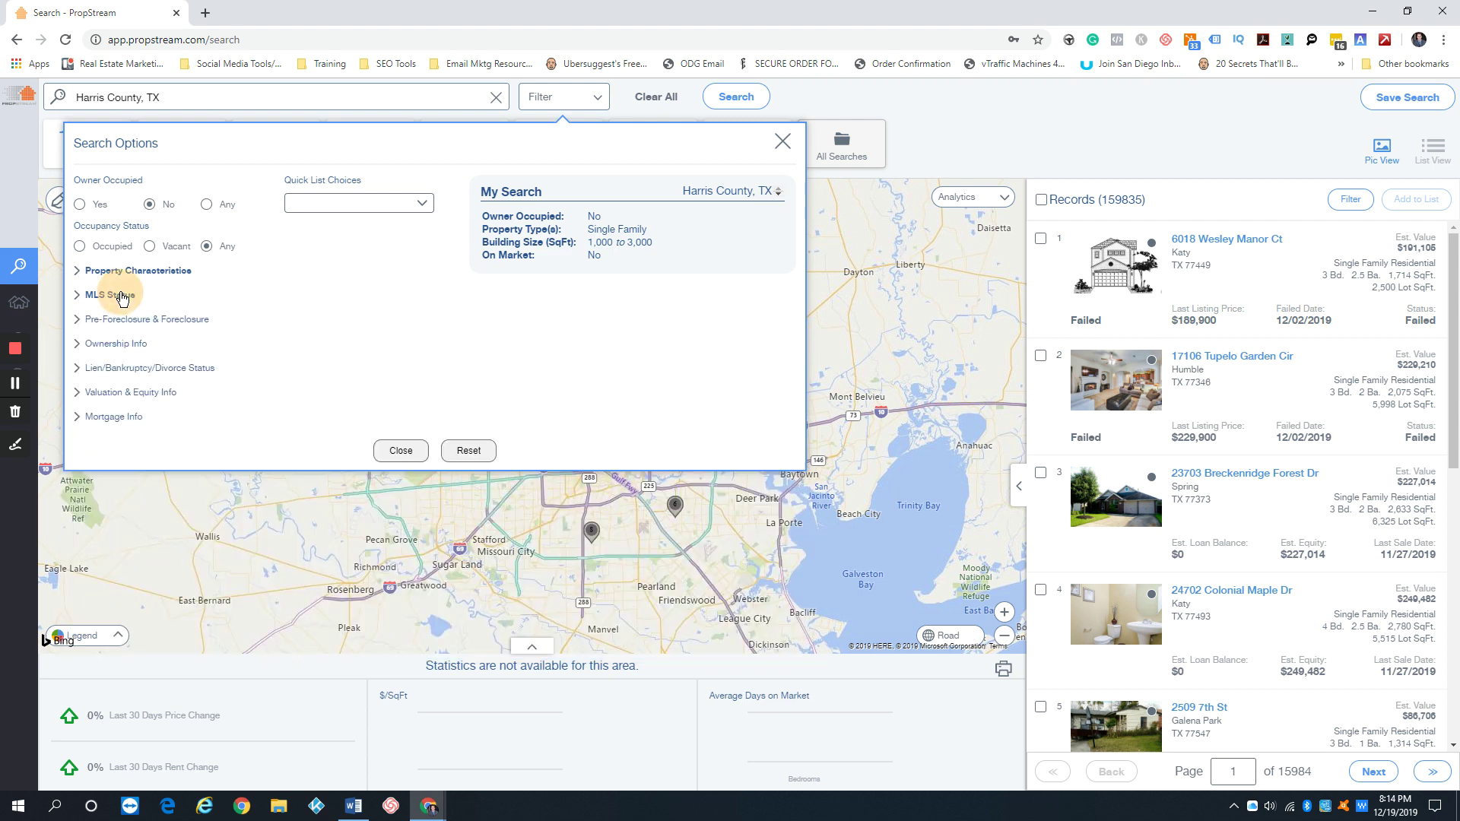
Limit the owner type in the ownership criteria to Individual and Trust
{"action": "left_click", "coordinate": [133, 346]}
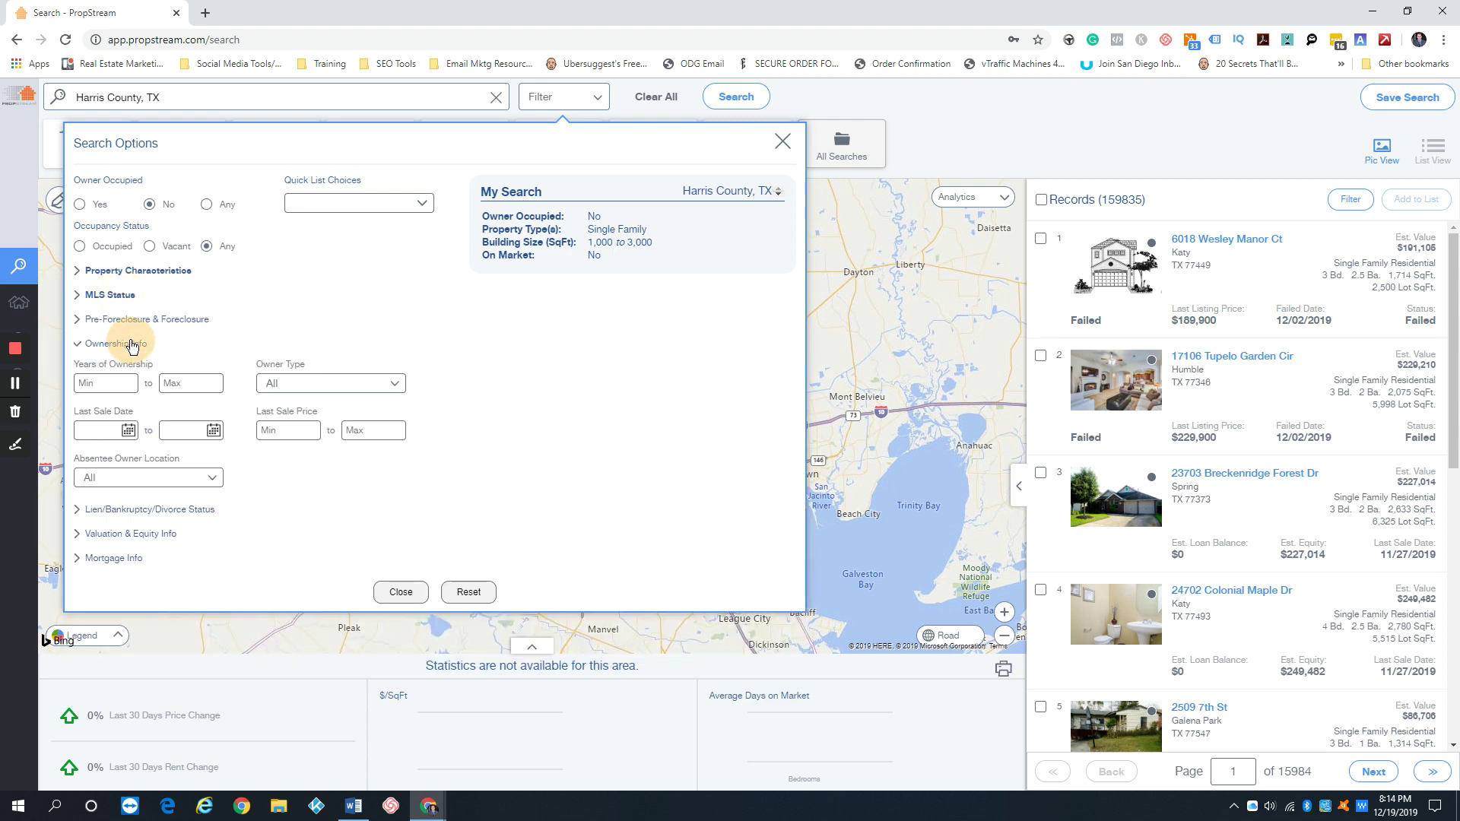
{"action": "left_click", "coordinate": [276, 383]}
{"action": "left_click", "coordinate": [341, 413]}
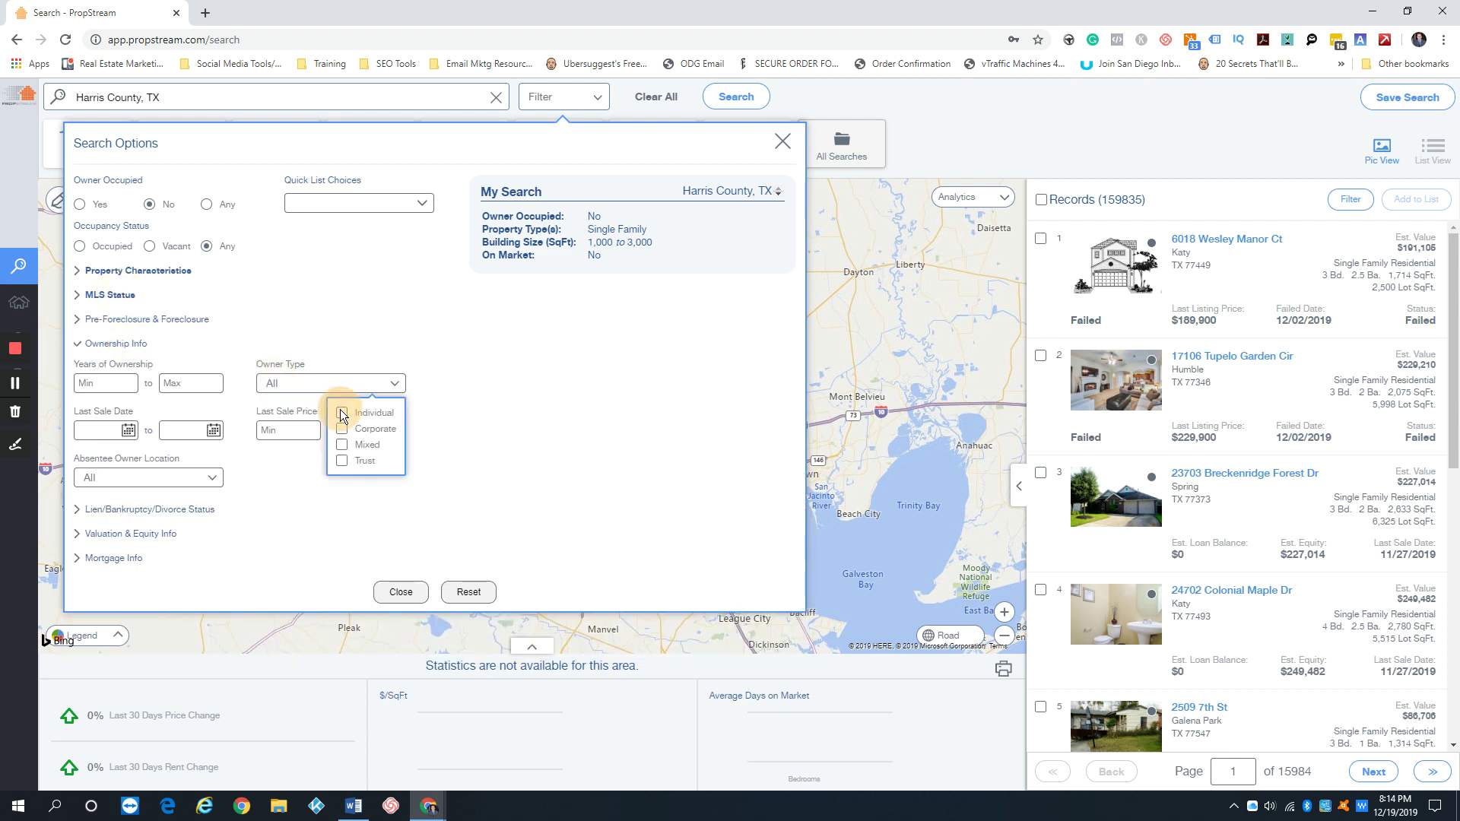
{"action": "left_click", "coordinate": [341, 461]}
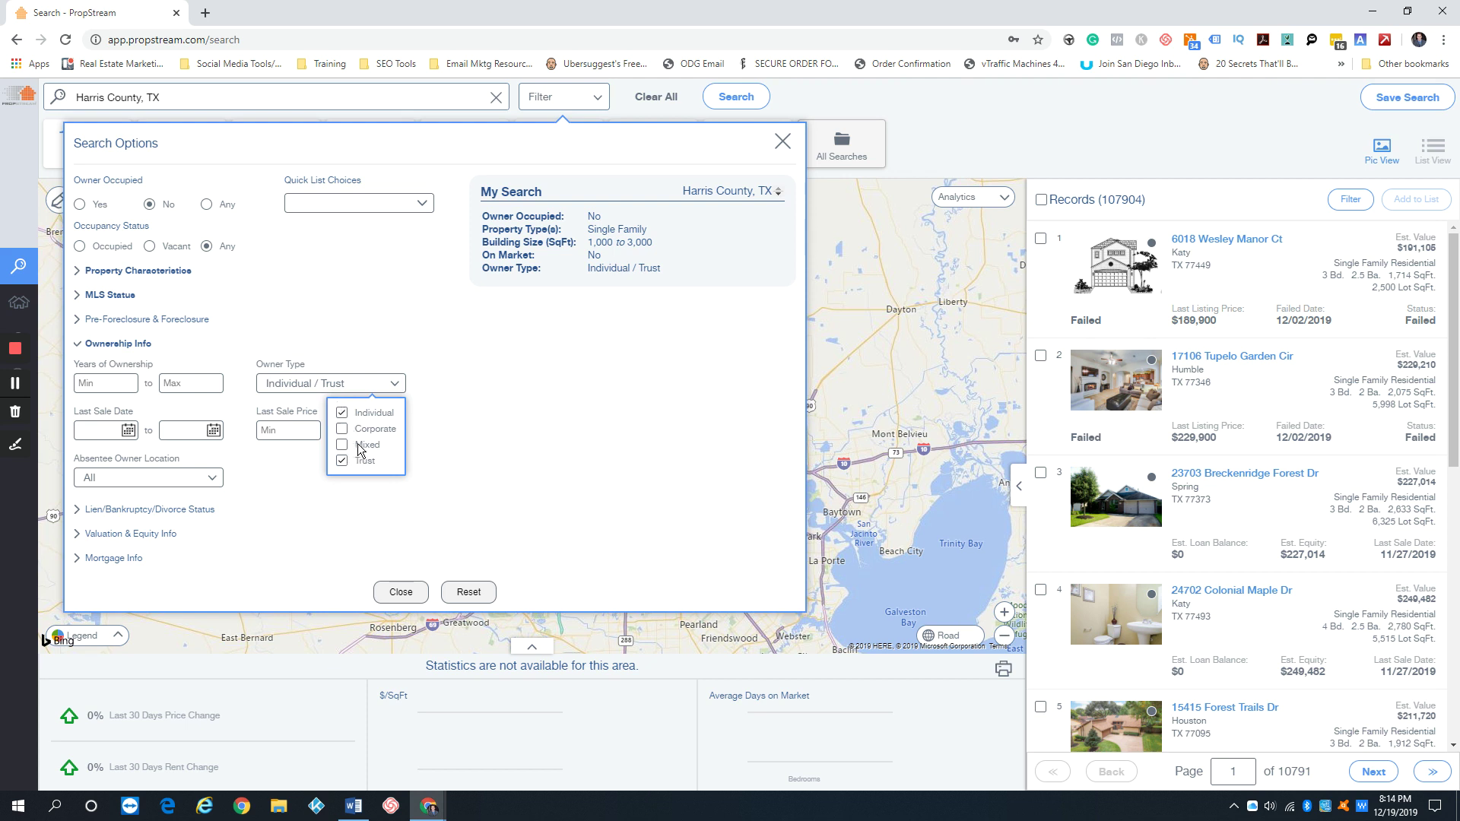
Set the minimum years of ownership to 2 and collapse the ownership criteria
{"action": "left_click", "coordinate": [94, 384]}
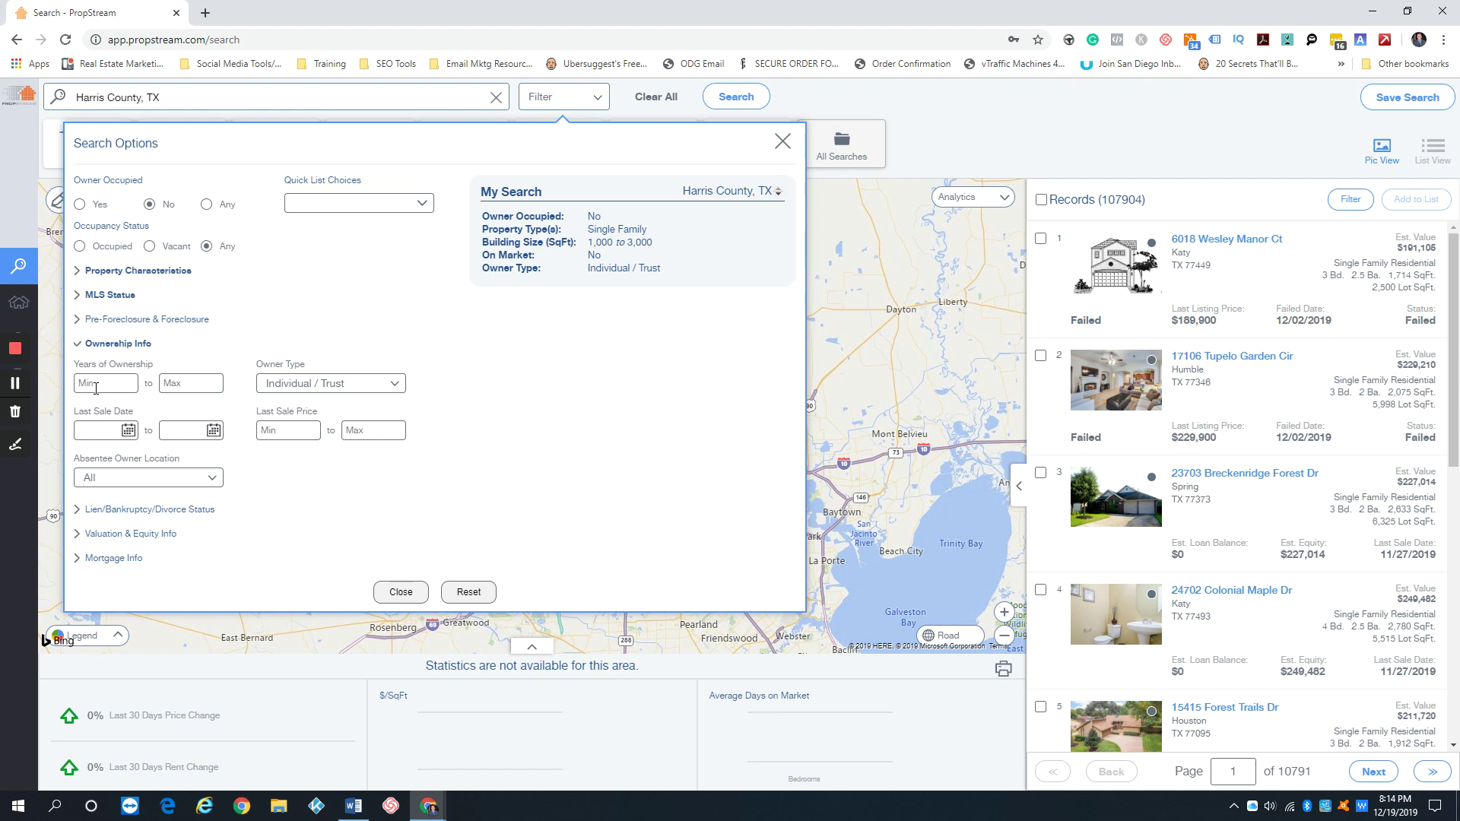
{"action": "type", "text": "2"}
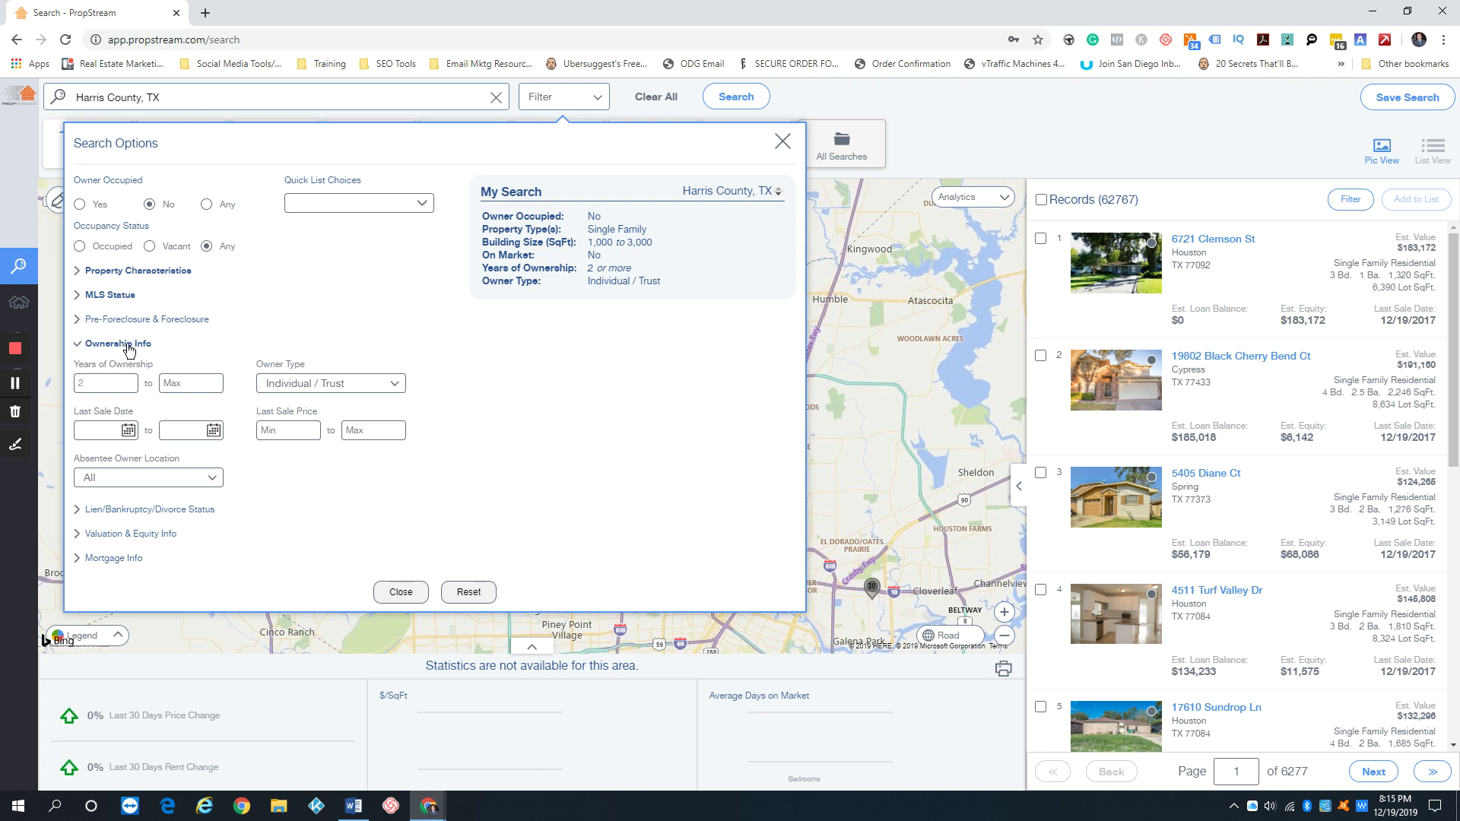
{"action": "left_click", "coordinate": [119, 344]}
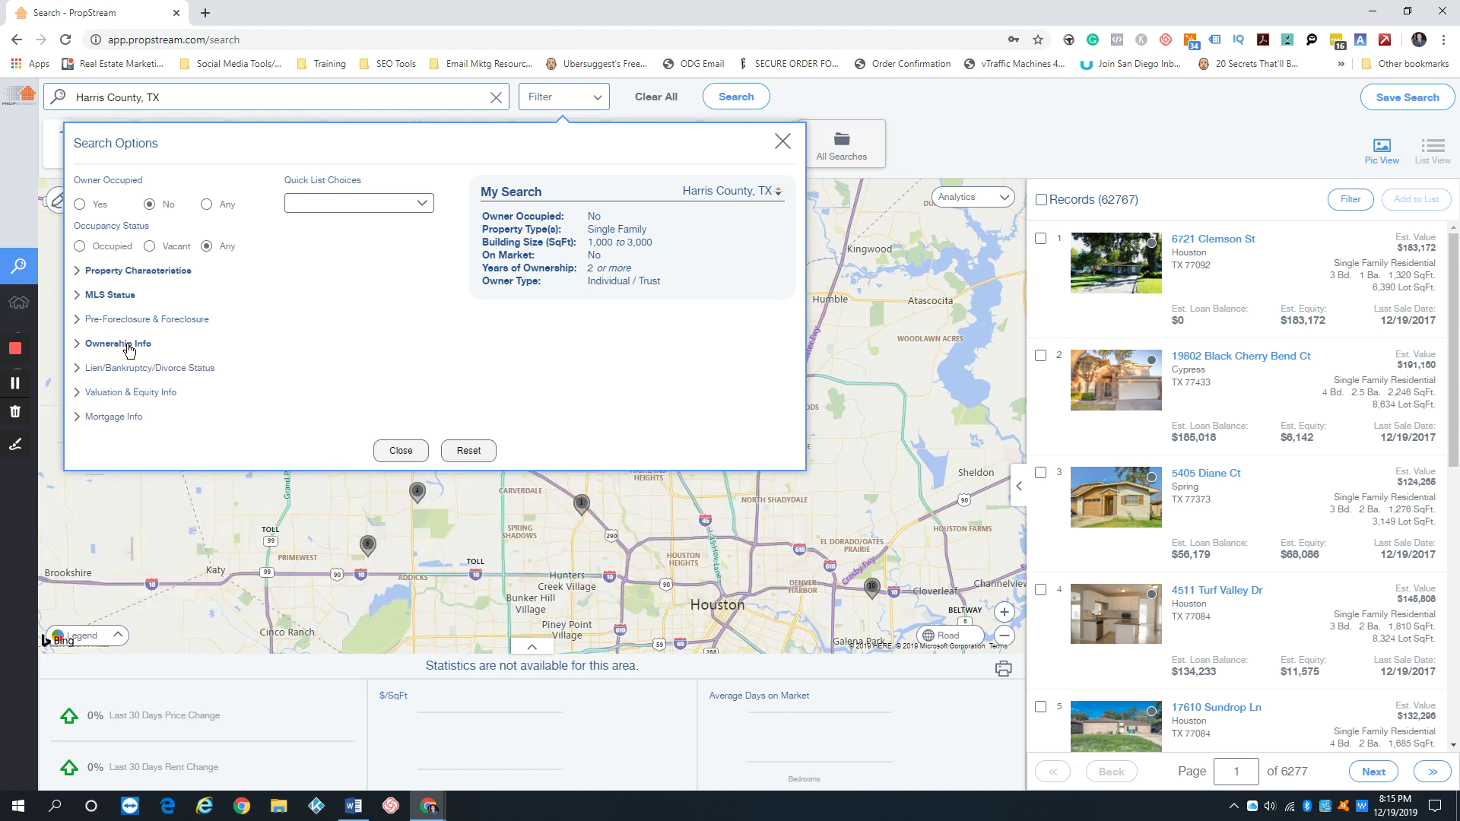
Set the minimum estimated equity to 20 percent in the valuation and equity criteria
{"action": "left_click", "coordinate": [145, 401]}
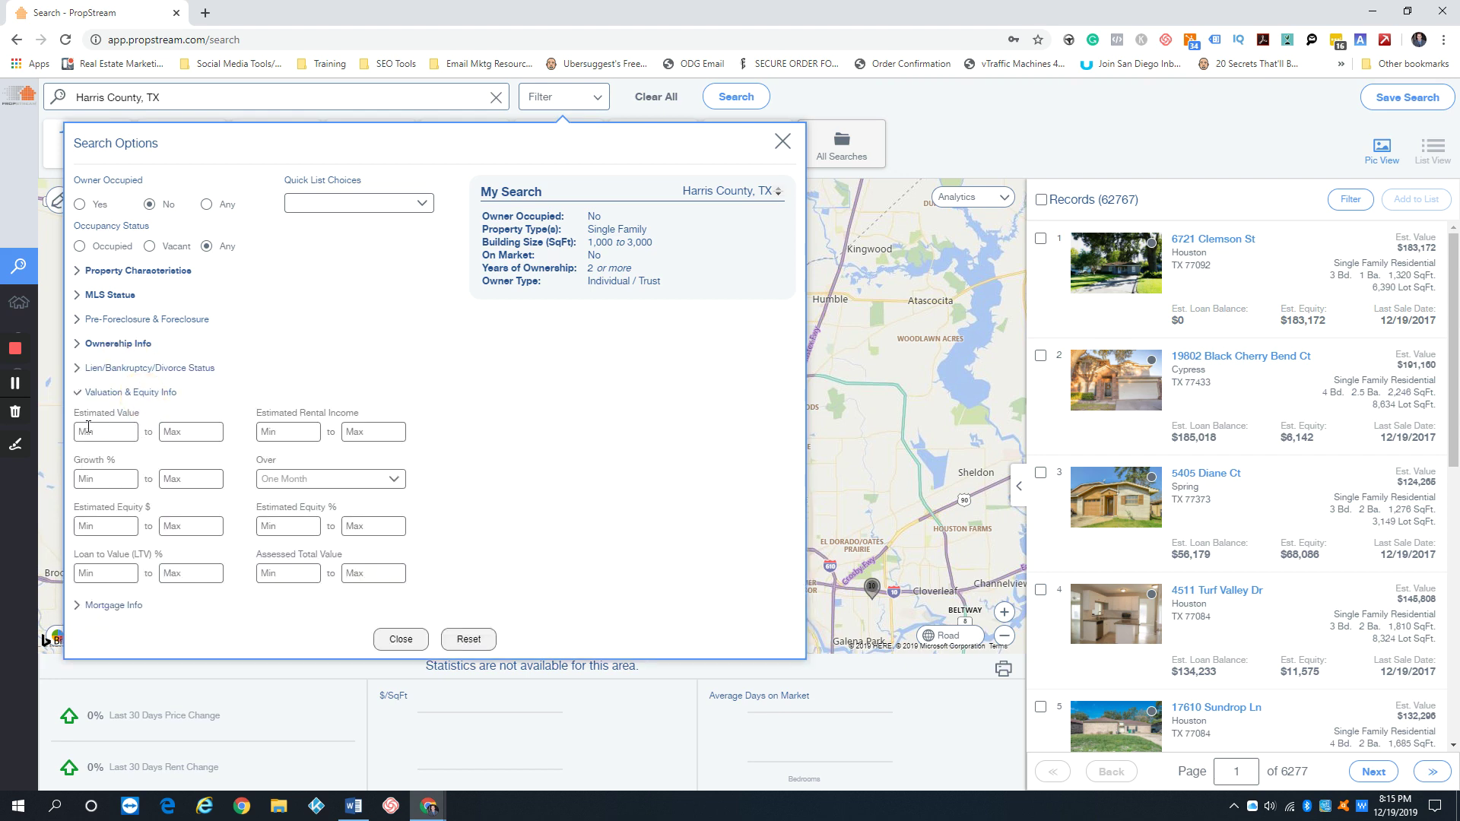
{"action": "left_click", "coordinate": [301, 528]}
{"action": "type", "text": "20"}
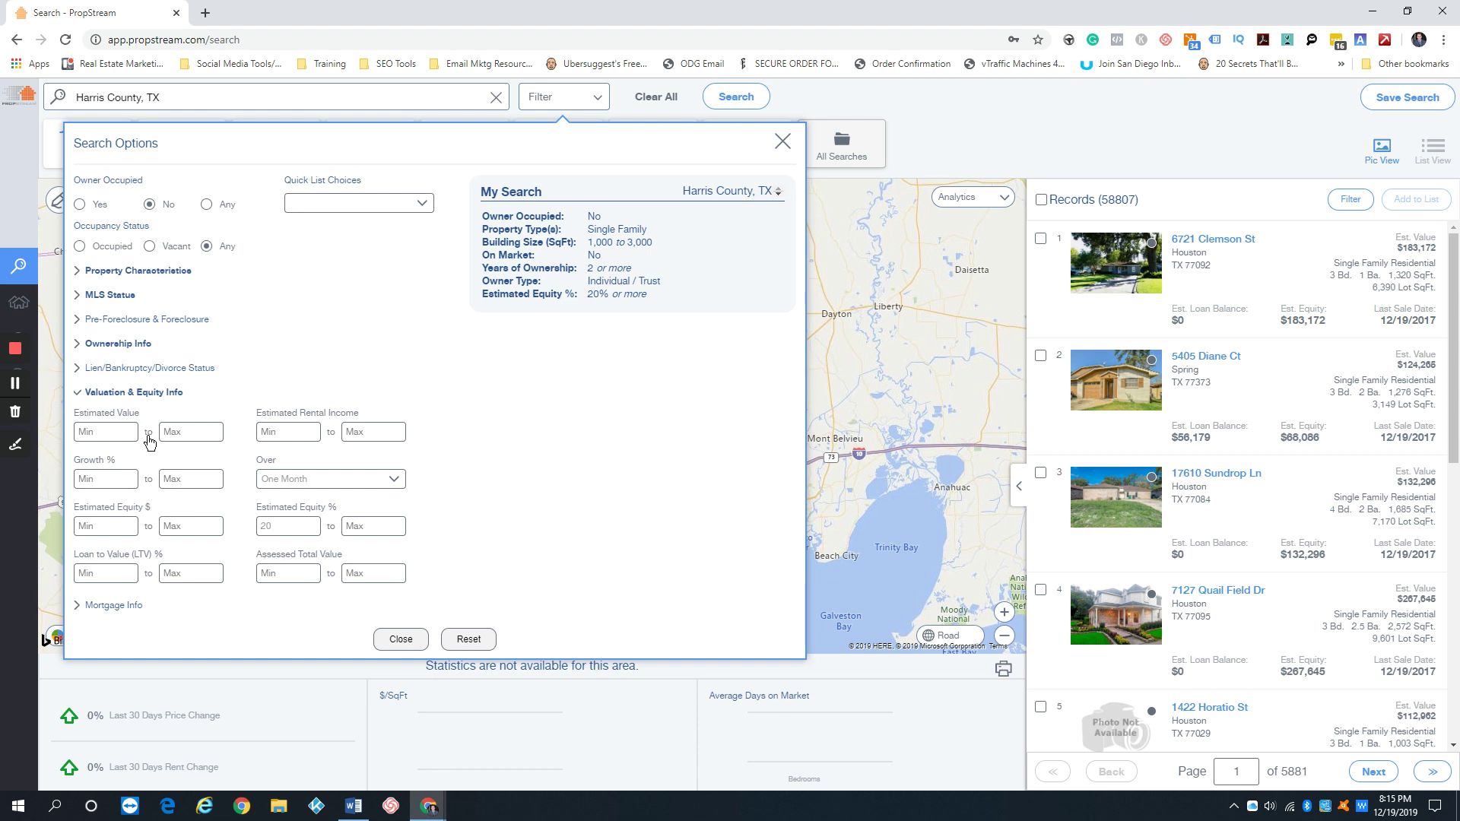
{"action": "left_click", "coordinate": [144, 395]}
Raise the minimum years of ownership to 20
{"action": "left_click", "coordinate": [127, 347]}
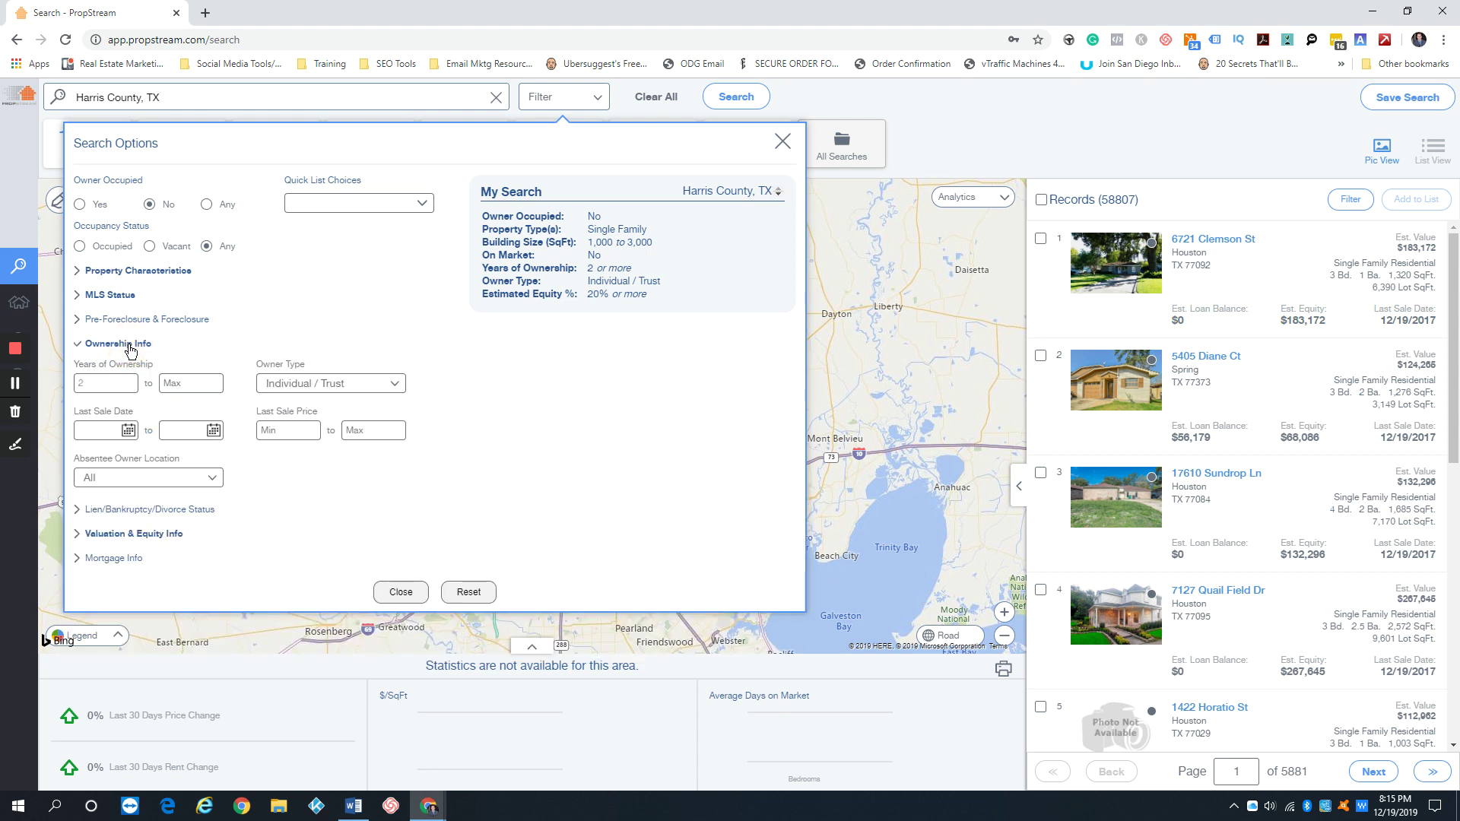
{"action": "left_click", "coordinate": [105, 383]}
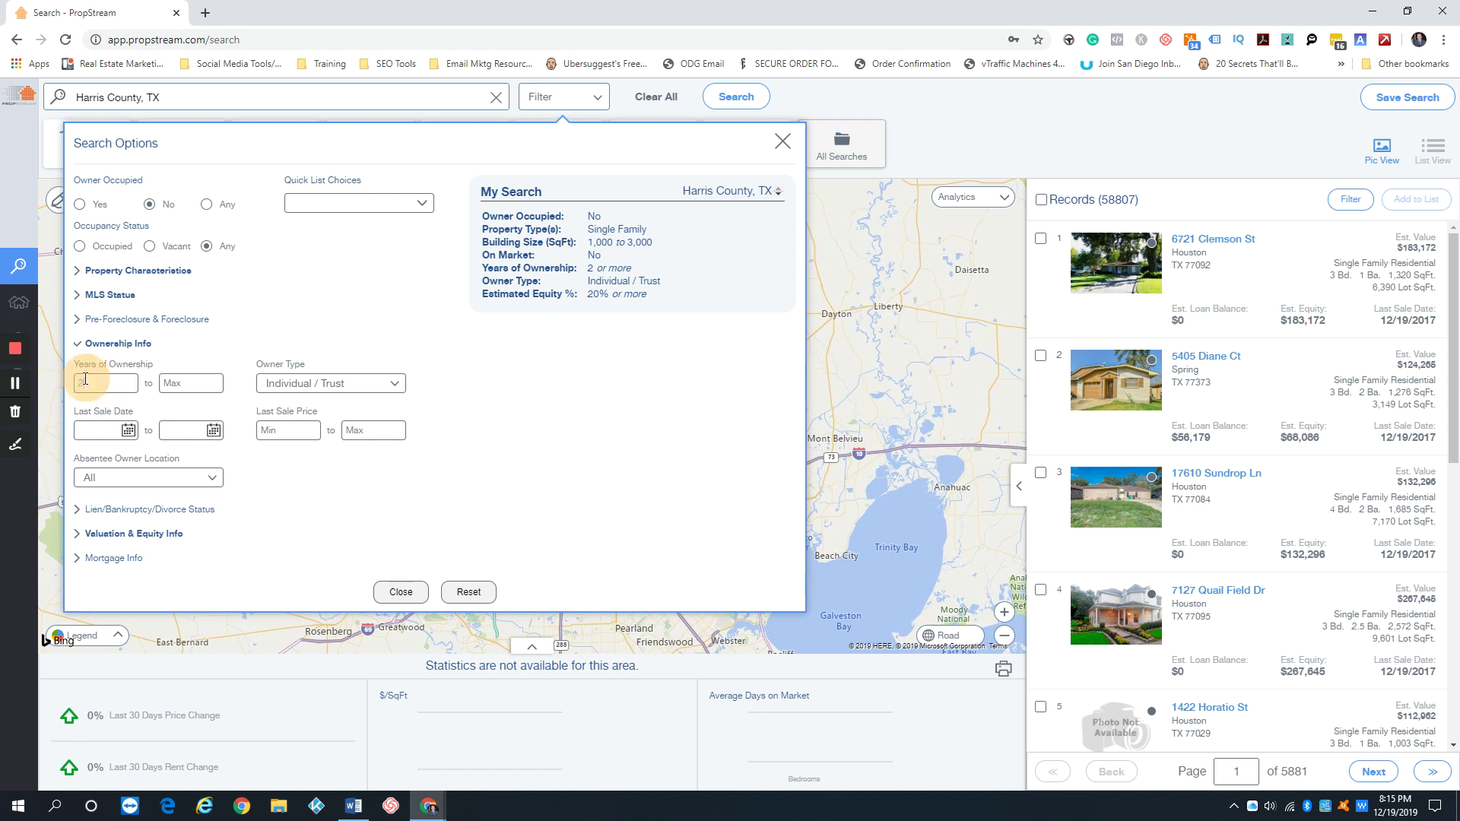
{"action": "key", "text": "BackSpace"}
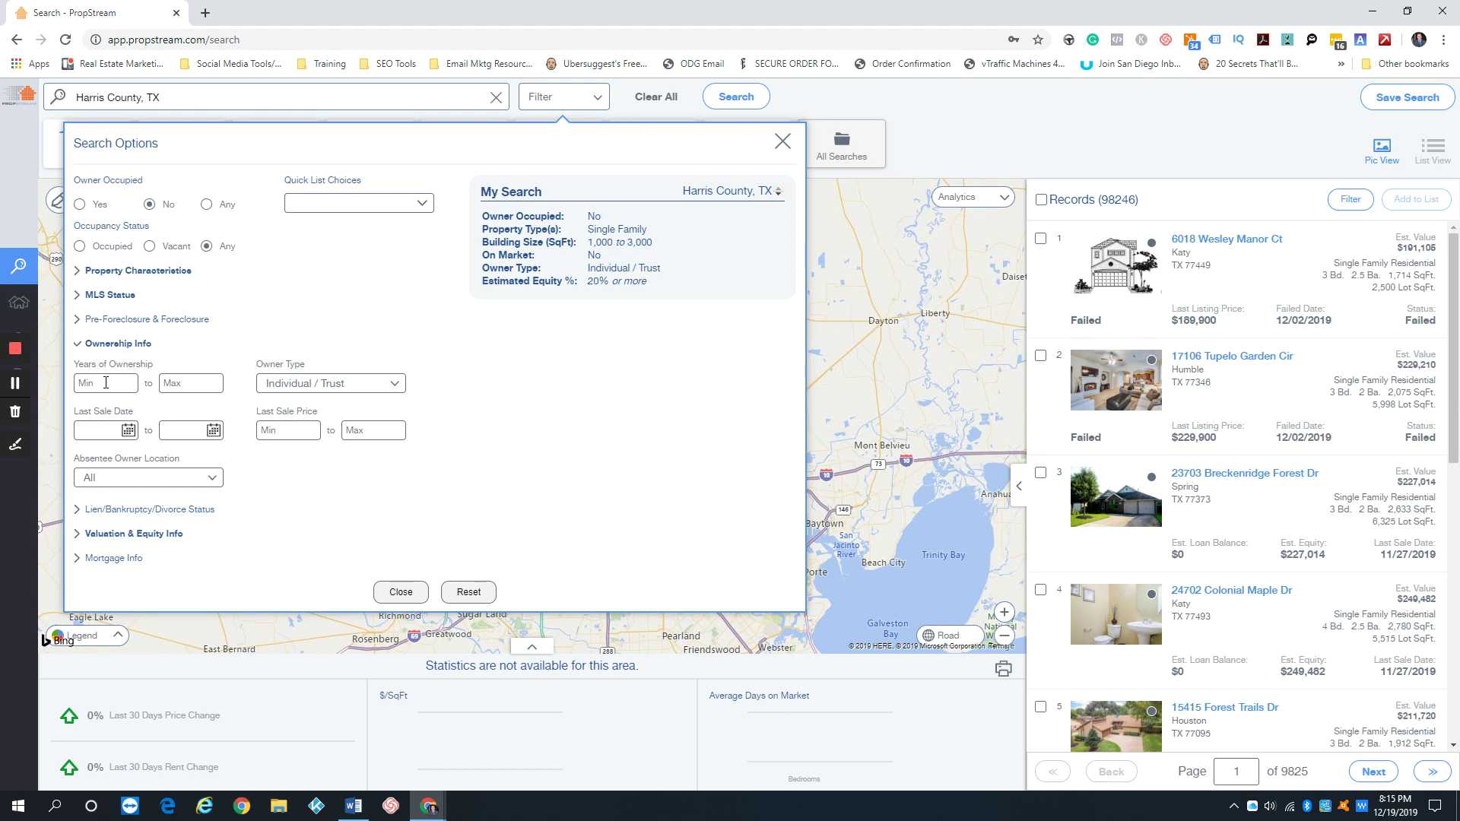
{"action": "type", "text": "20"}
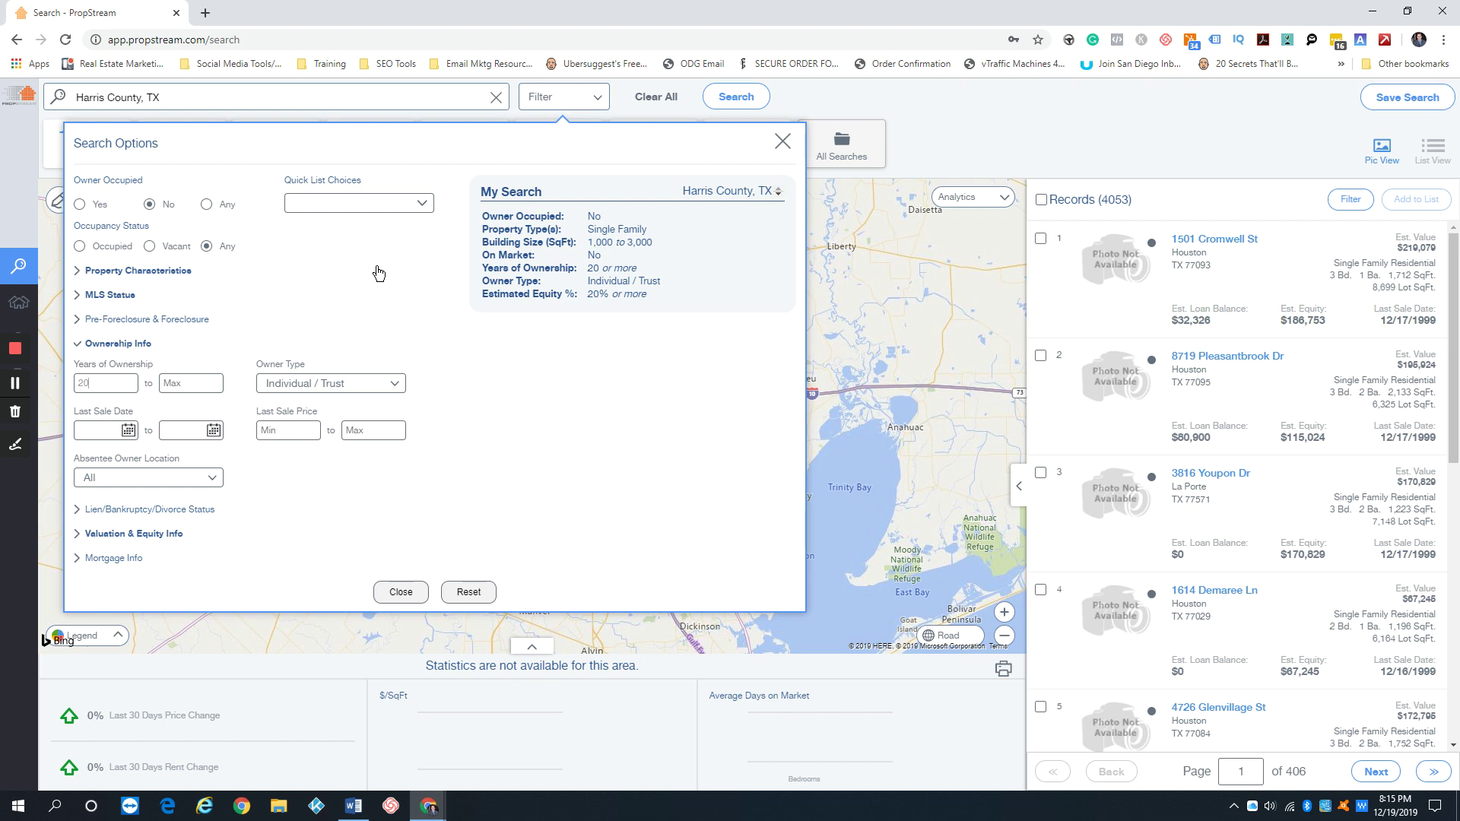
Examine the new saved search form, the summary of the current search criteria and the list of all saved searches
{"action": "left_click", "coordinate": [1407, 100]}
{"action": "left_click", "coordinate": [1156, 186]}
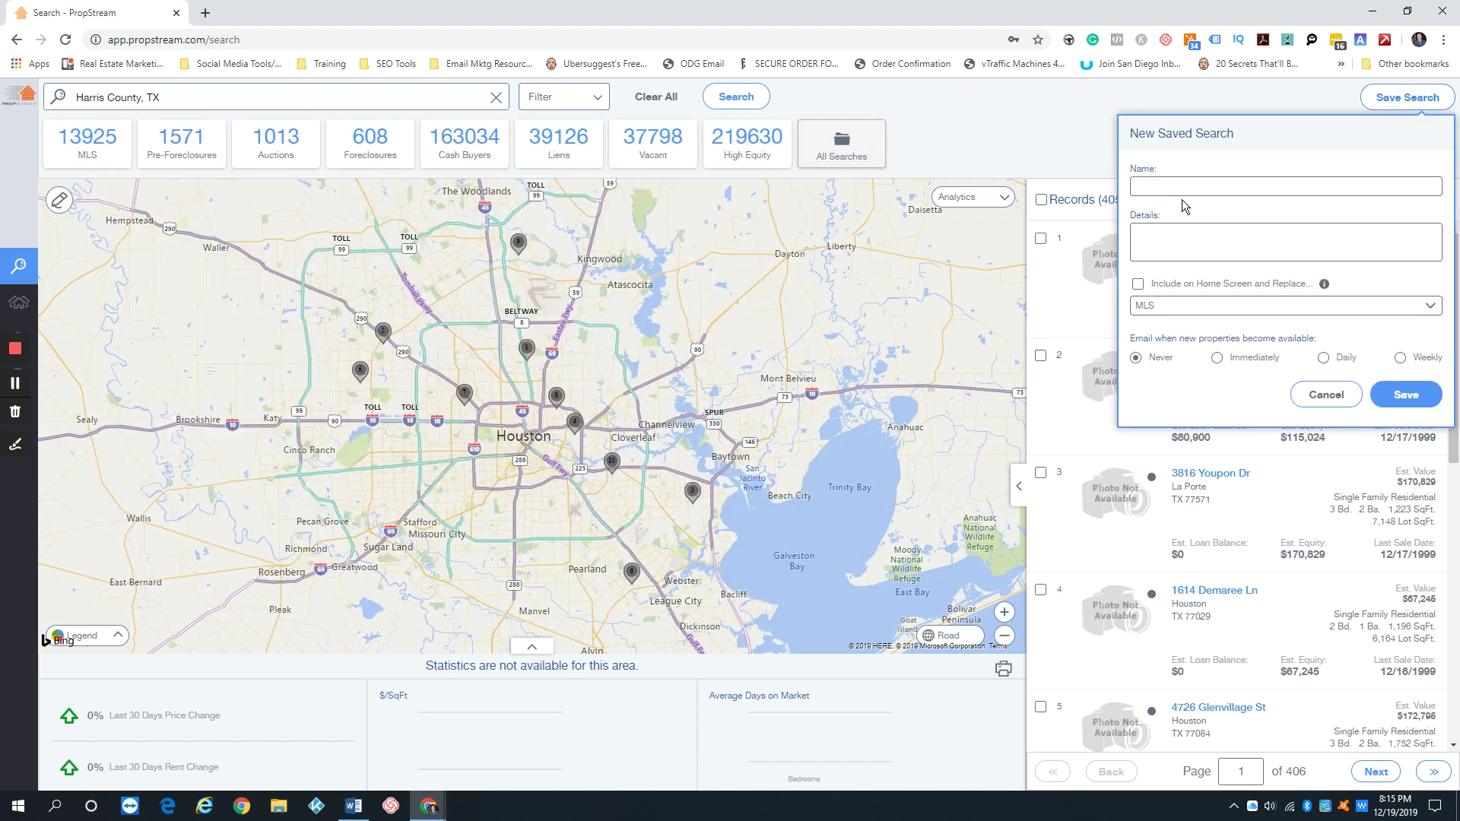
{"action": "left_click", "coordinate": [555, 98]}
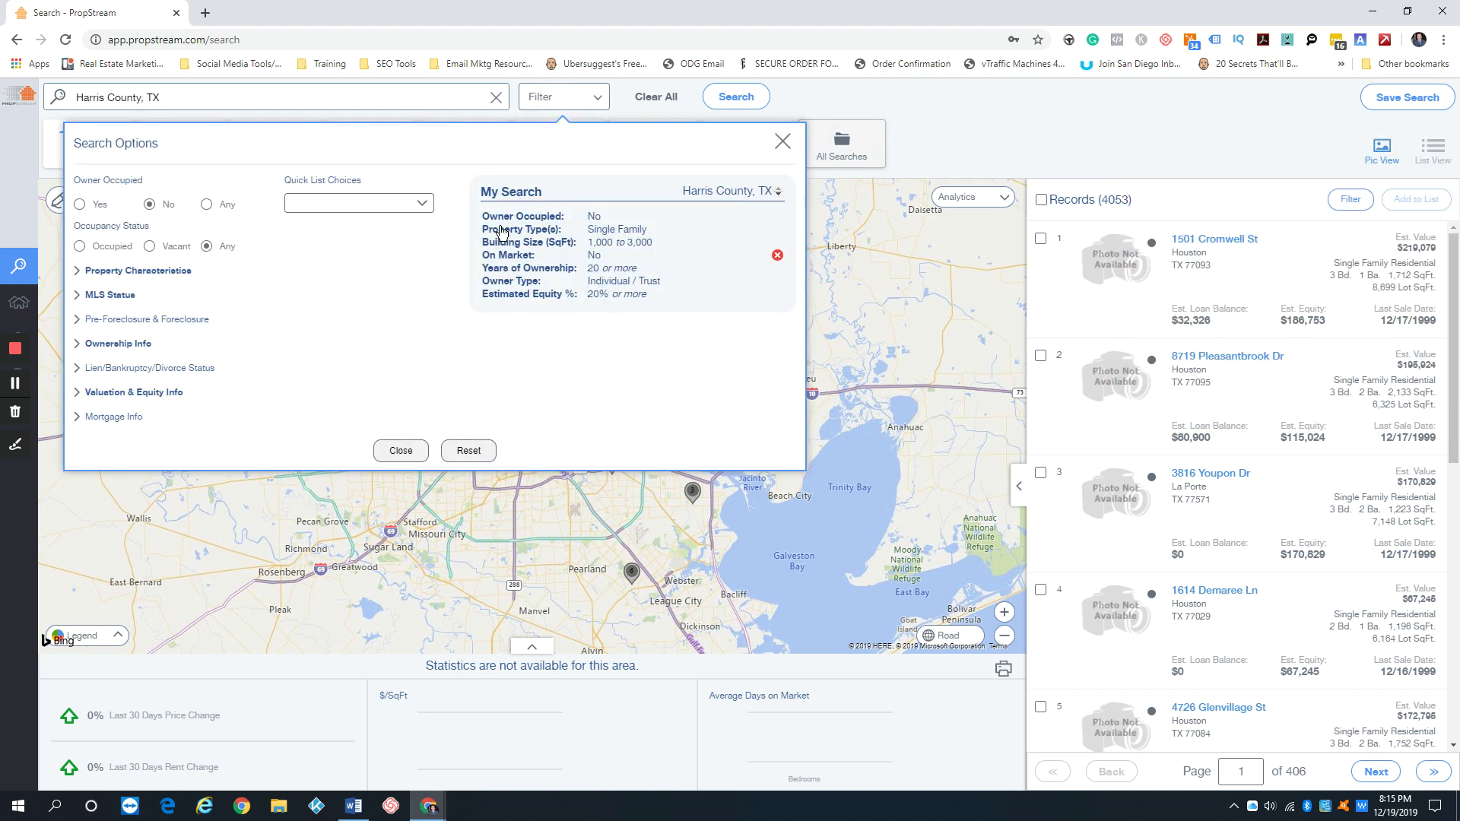
{"action": "left_click_drag", "start_coordinate": [477, 219], "coordinate": [608, 295]}
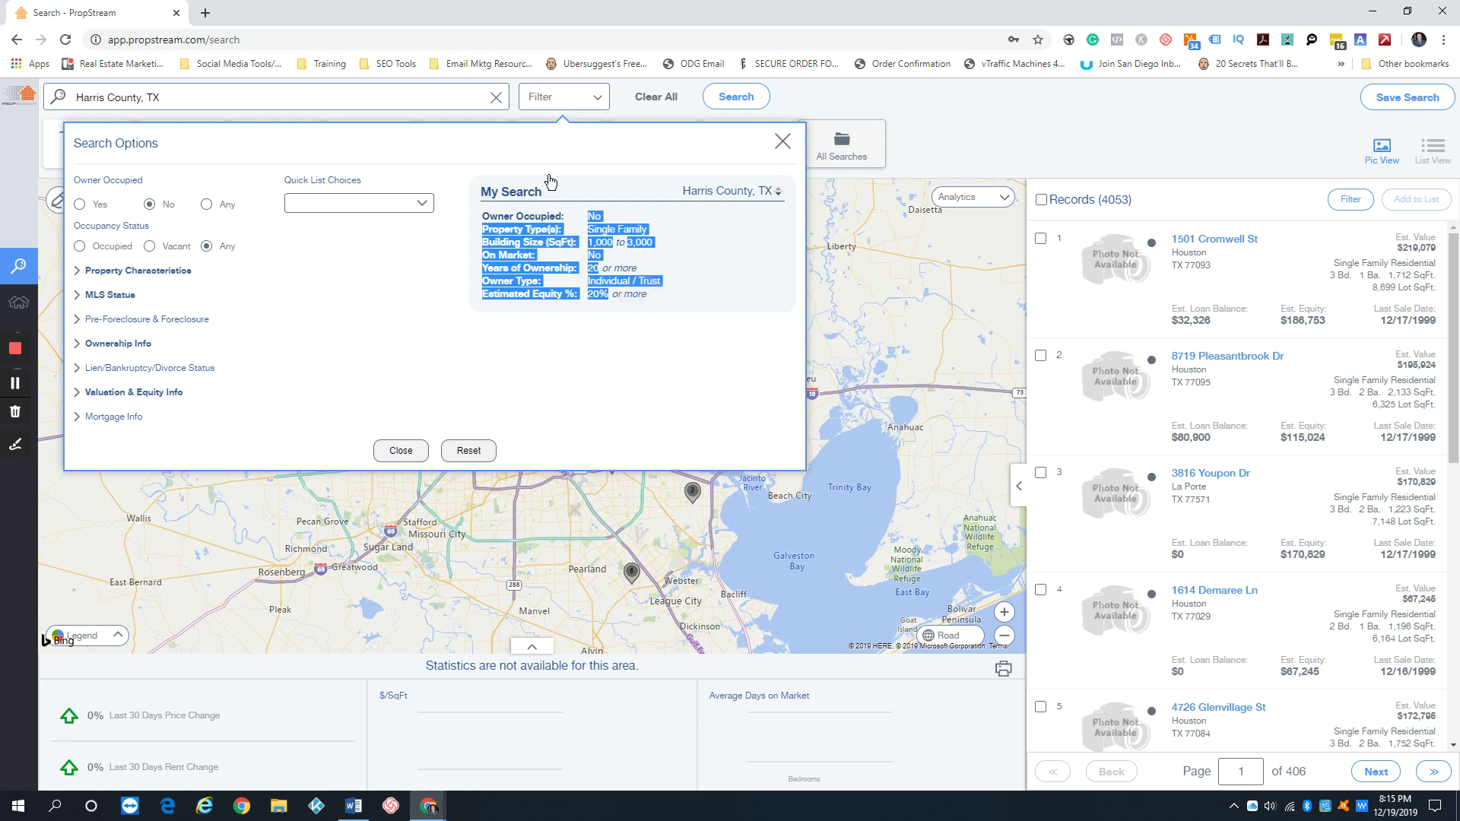
{"action": "left_click", "coordinate": [1411, 97]}
{"action": "left_click", "coordinate": [1194, 234]}
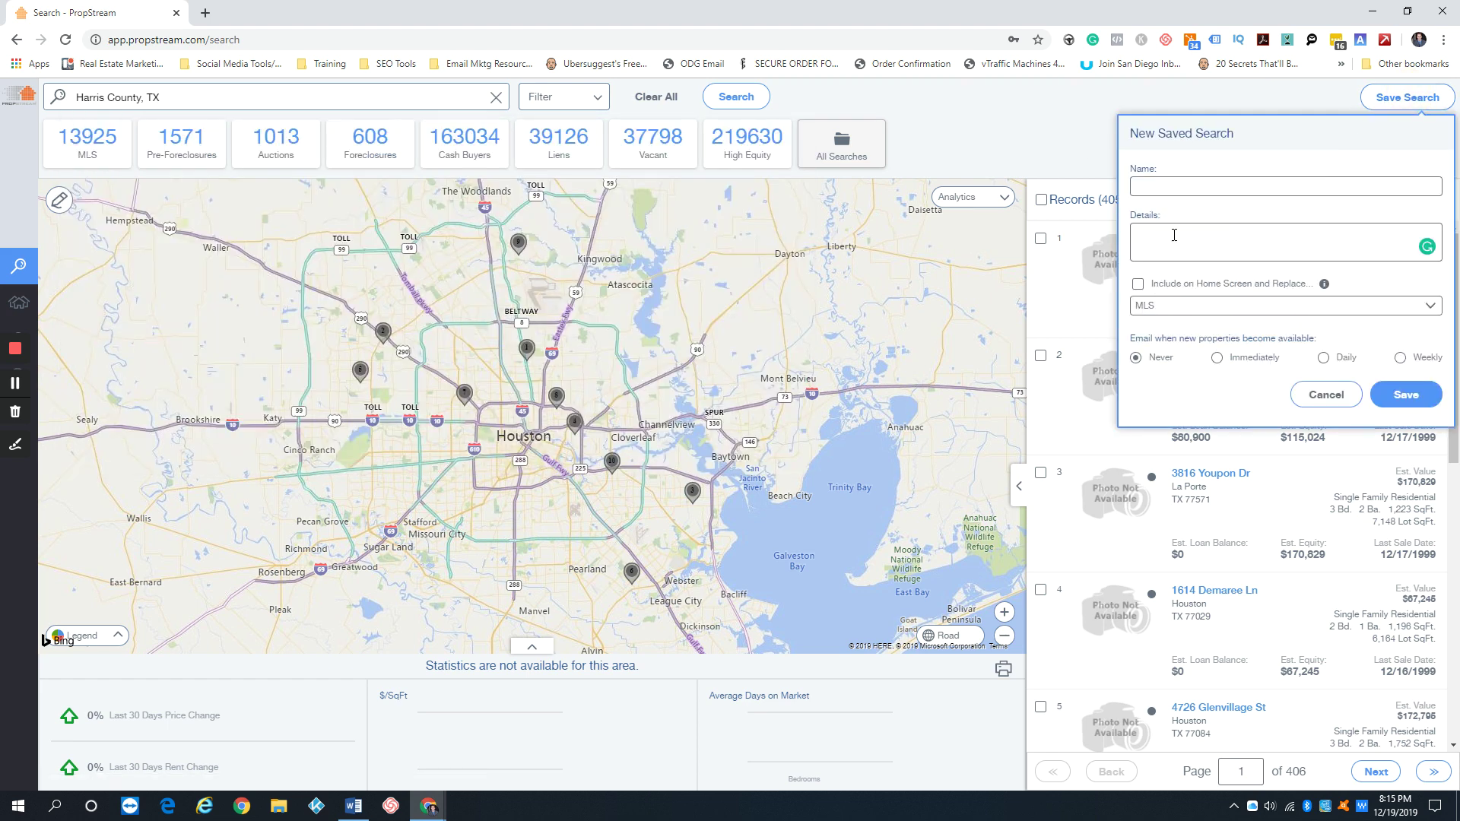
{"action": "left_click", "coordinate": [882, 158]}
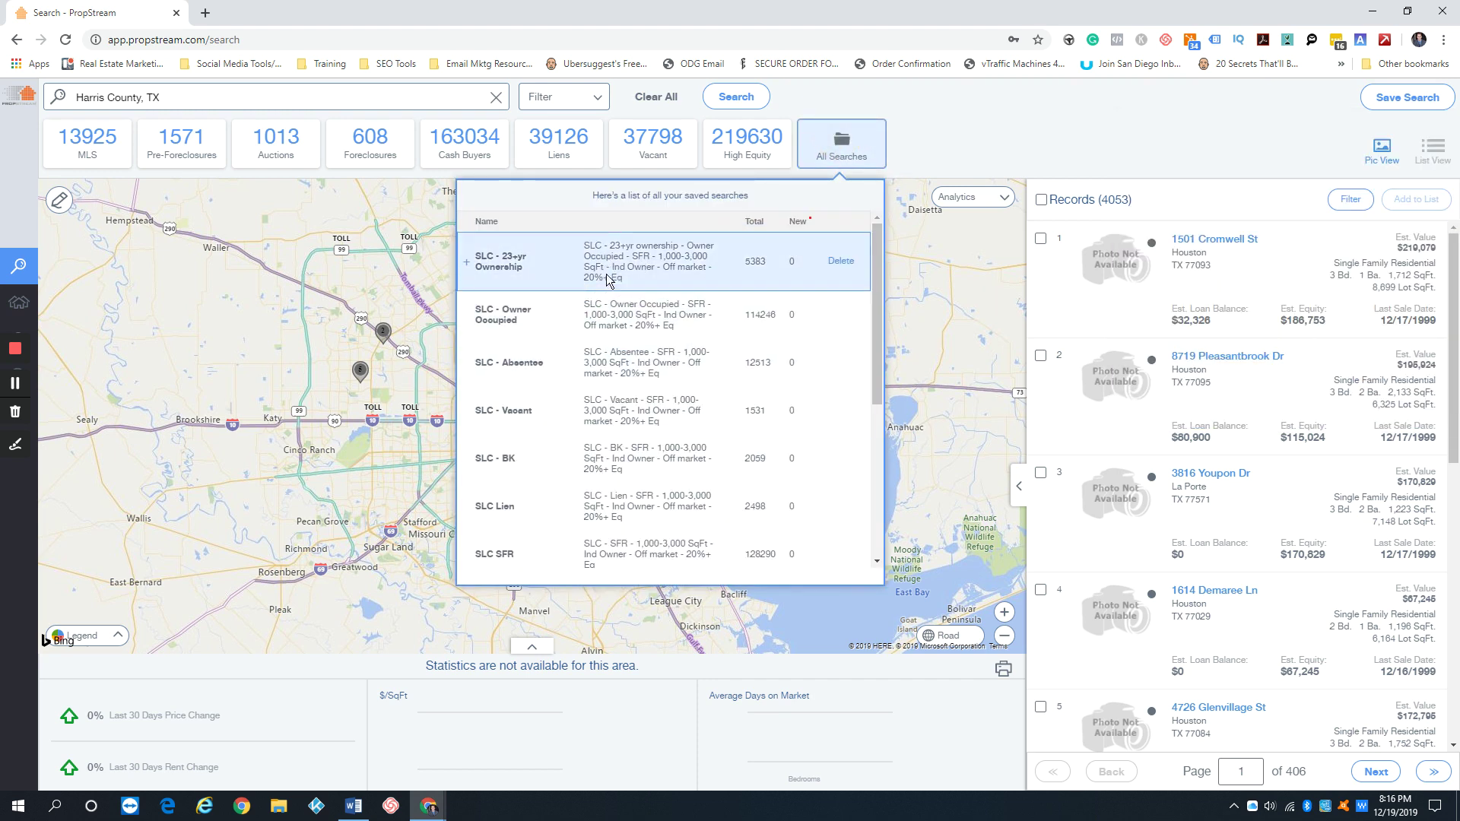
{"action": "left_click", "coordinate": [990, 120]}
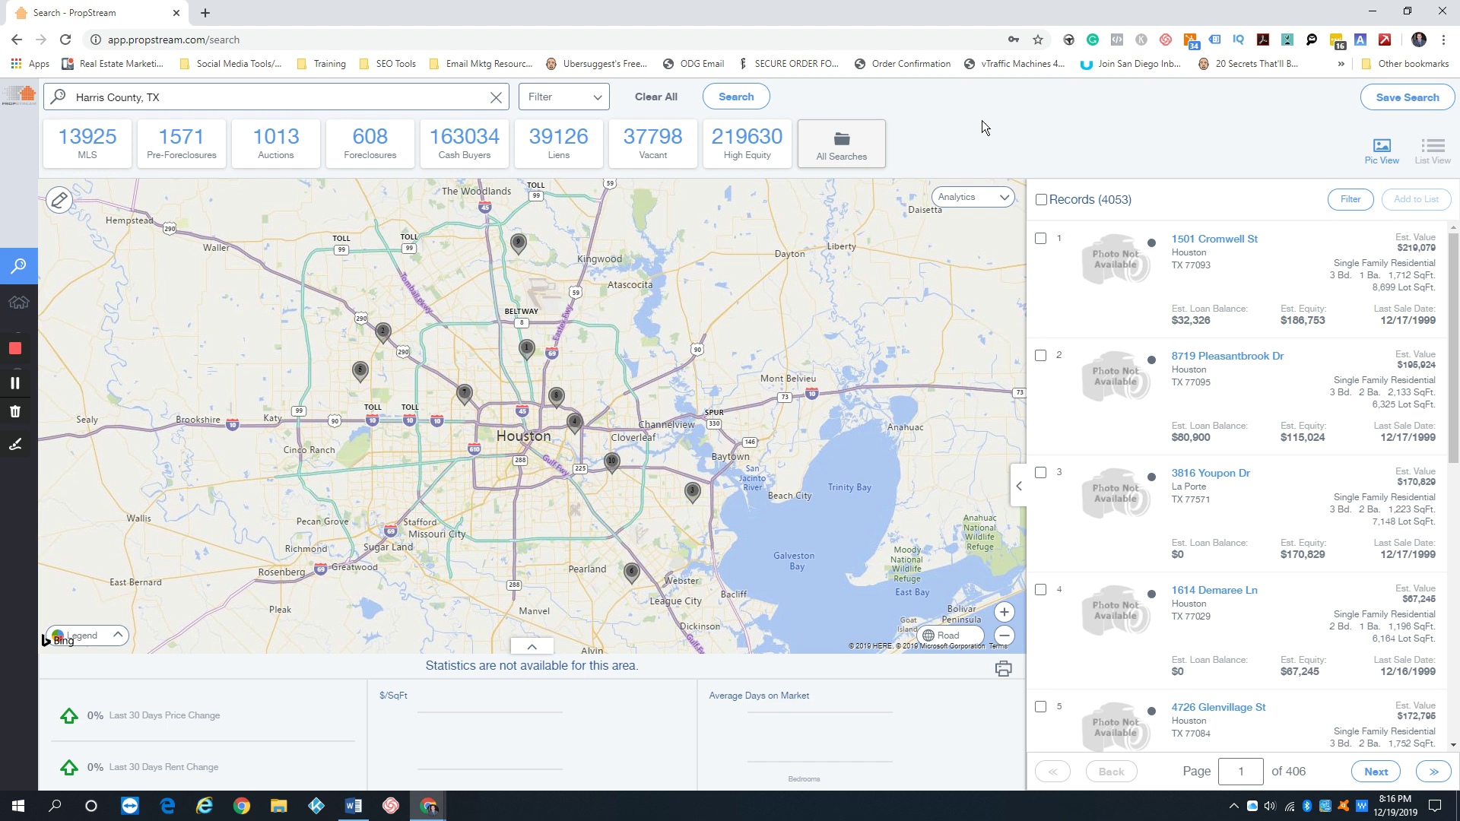
Limit the occupancy status to Vacant and review the ownership and property characteristics criteria
{"action": "left_click", "coordinate": [581, 97]}
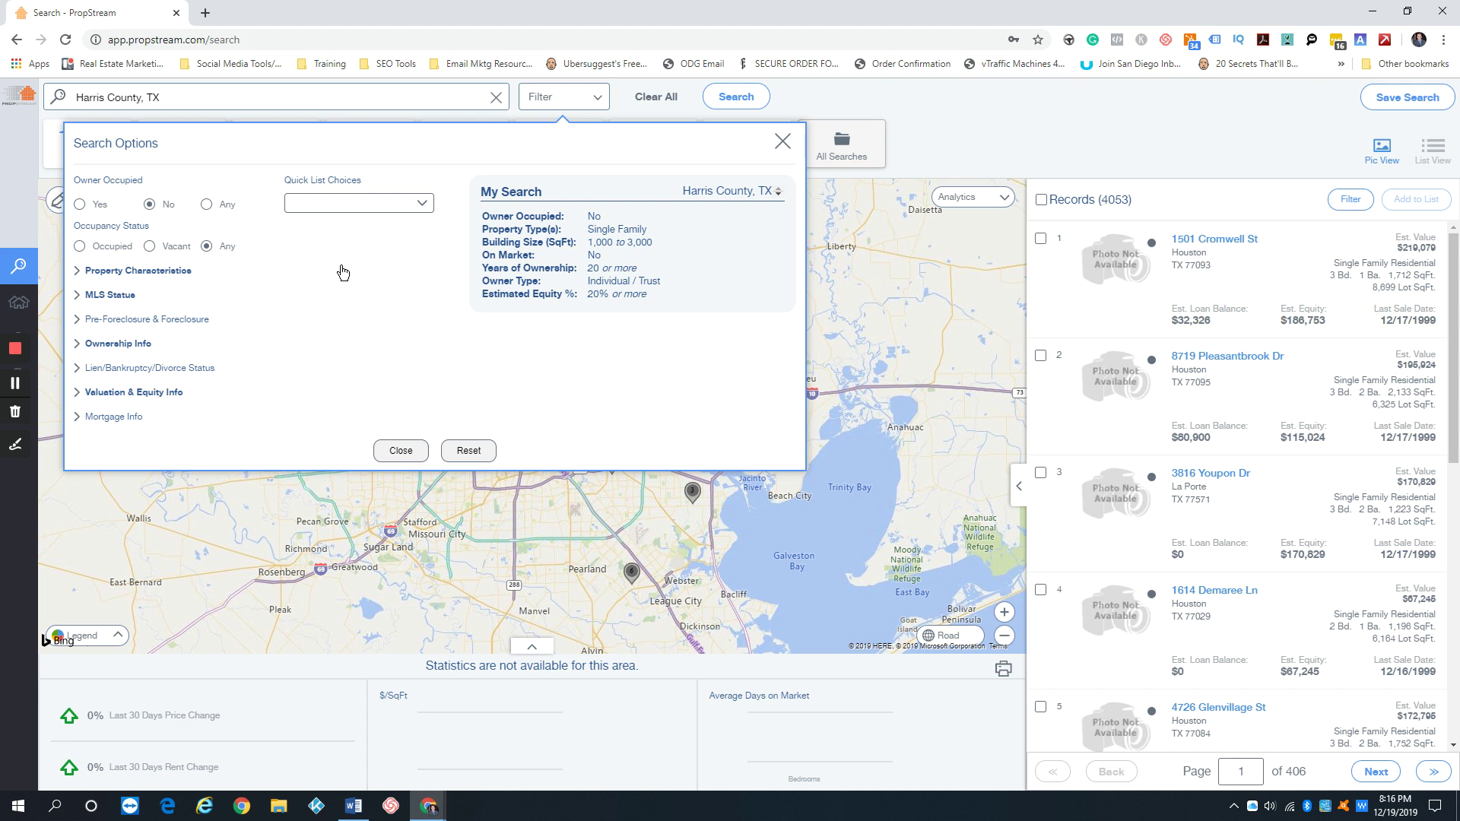
{"action": "left_click", "coordinate": [149, 246]}
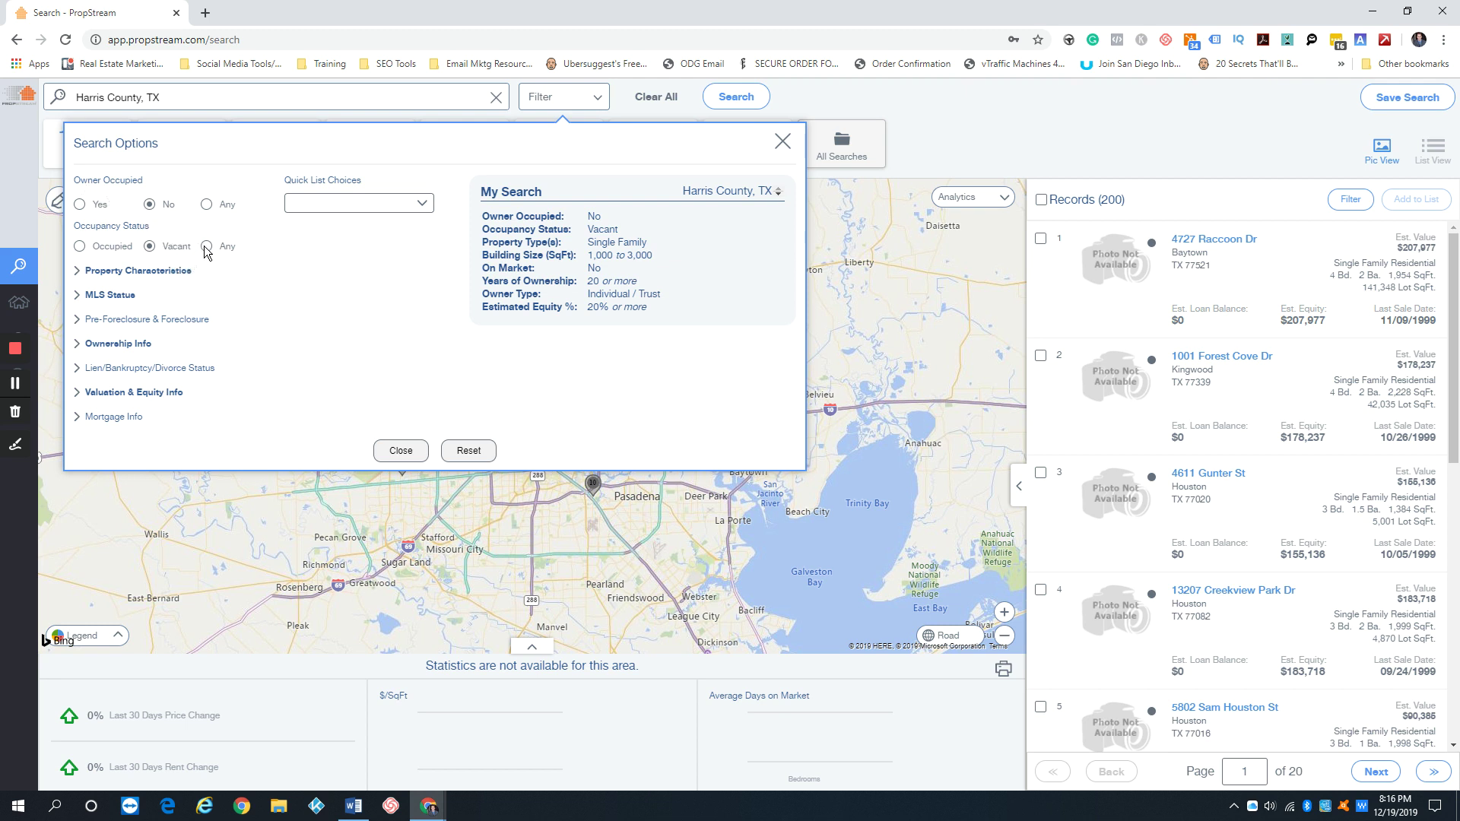
{"action": "left_click", "coordinate": [118, 343]}
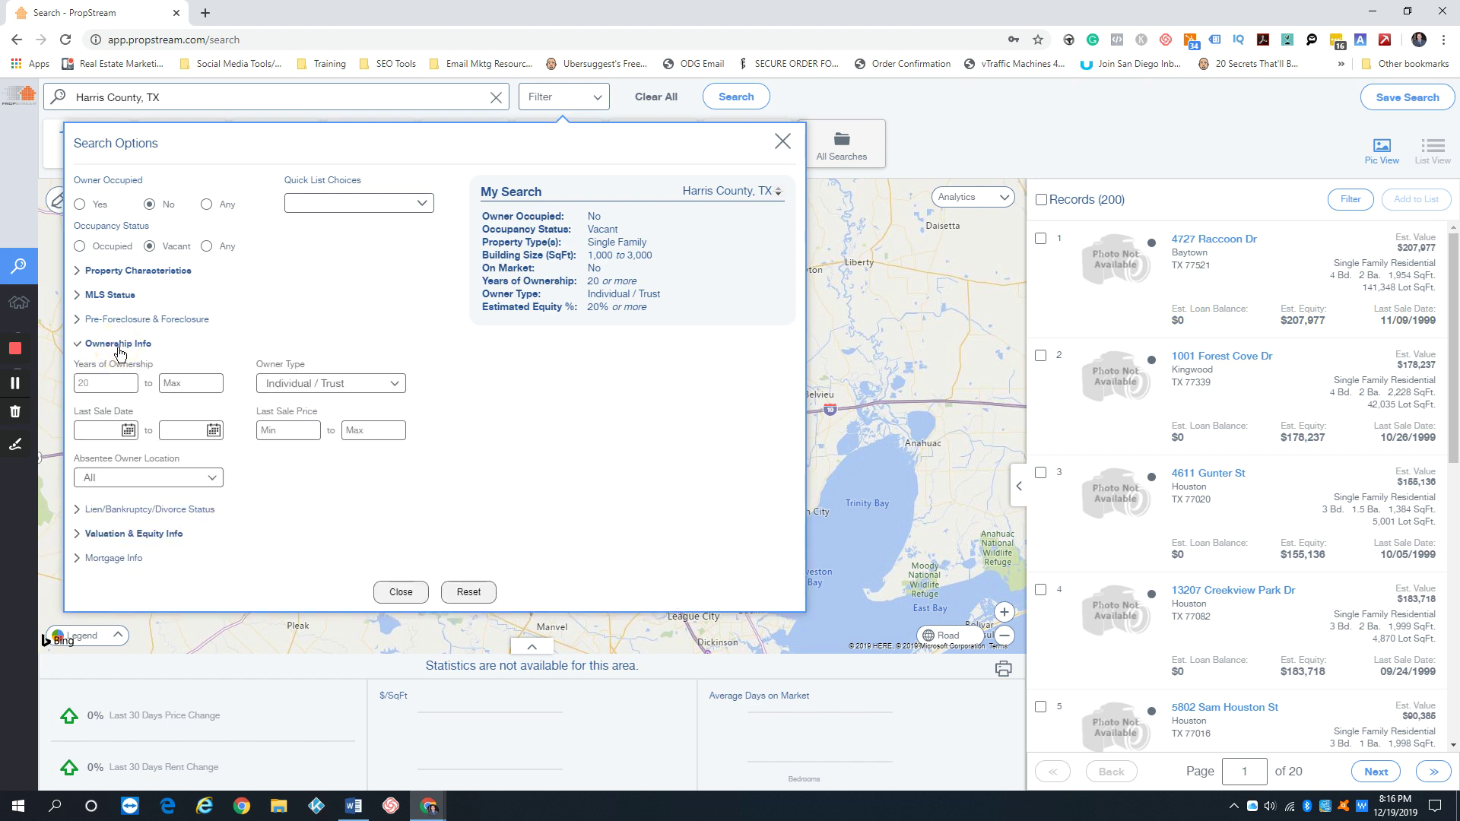
{"action": "left_click", "coordinate": [119, 346]}
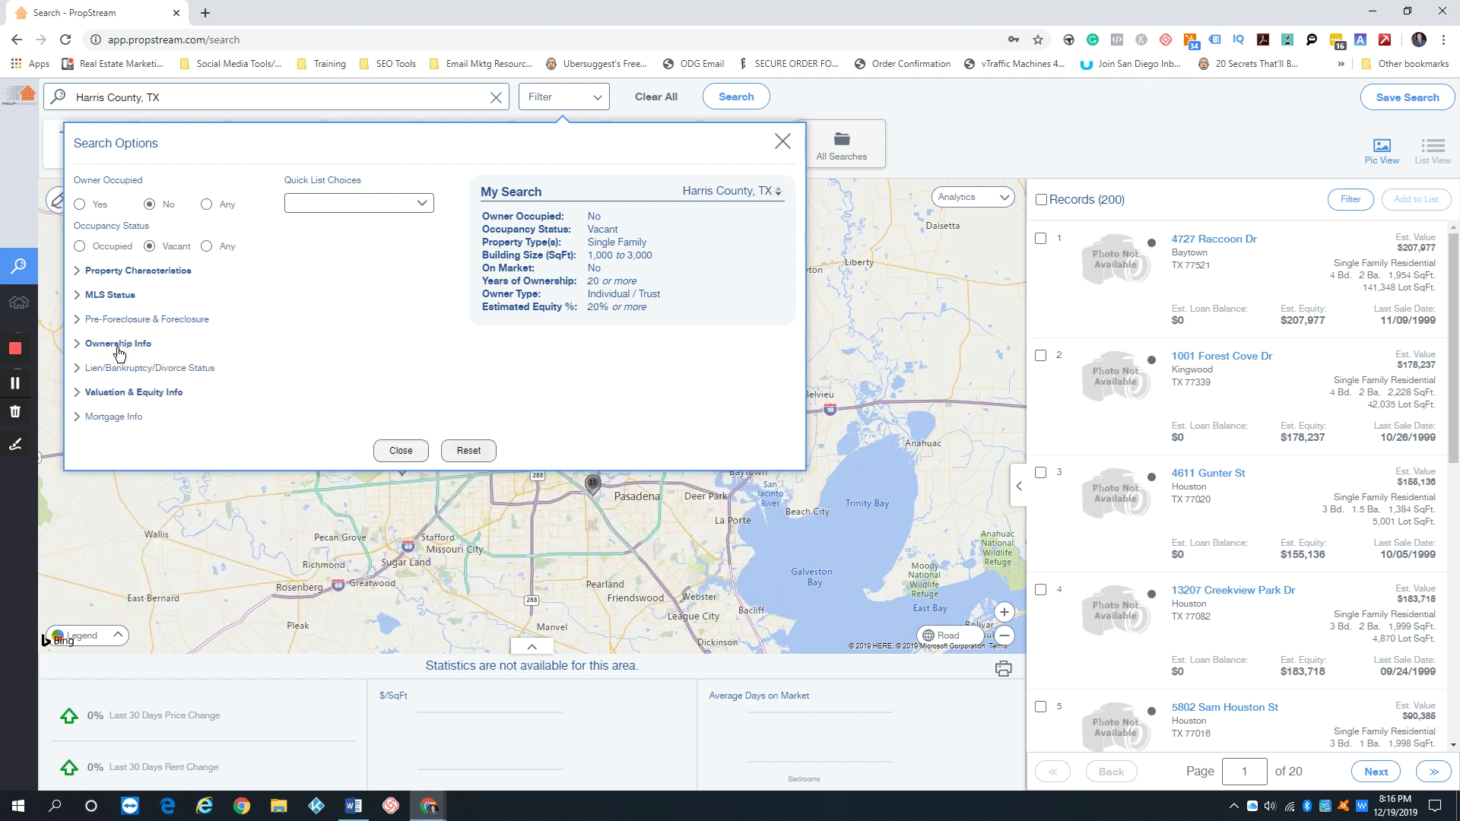
{"action": "left_click", "coordinate": [135, 273]}
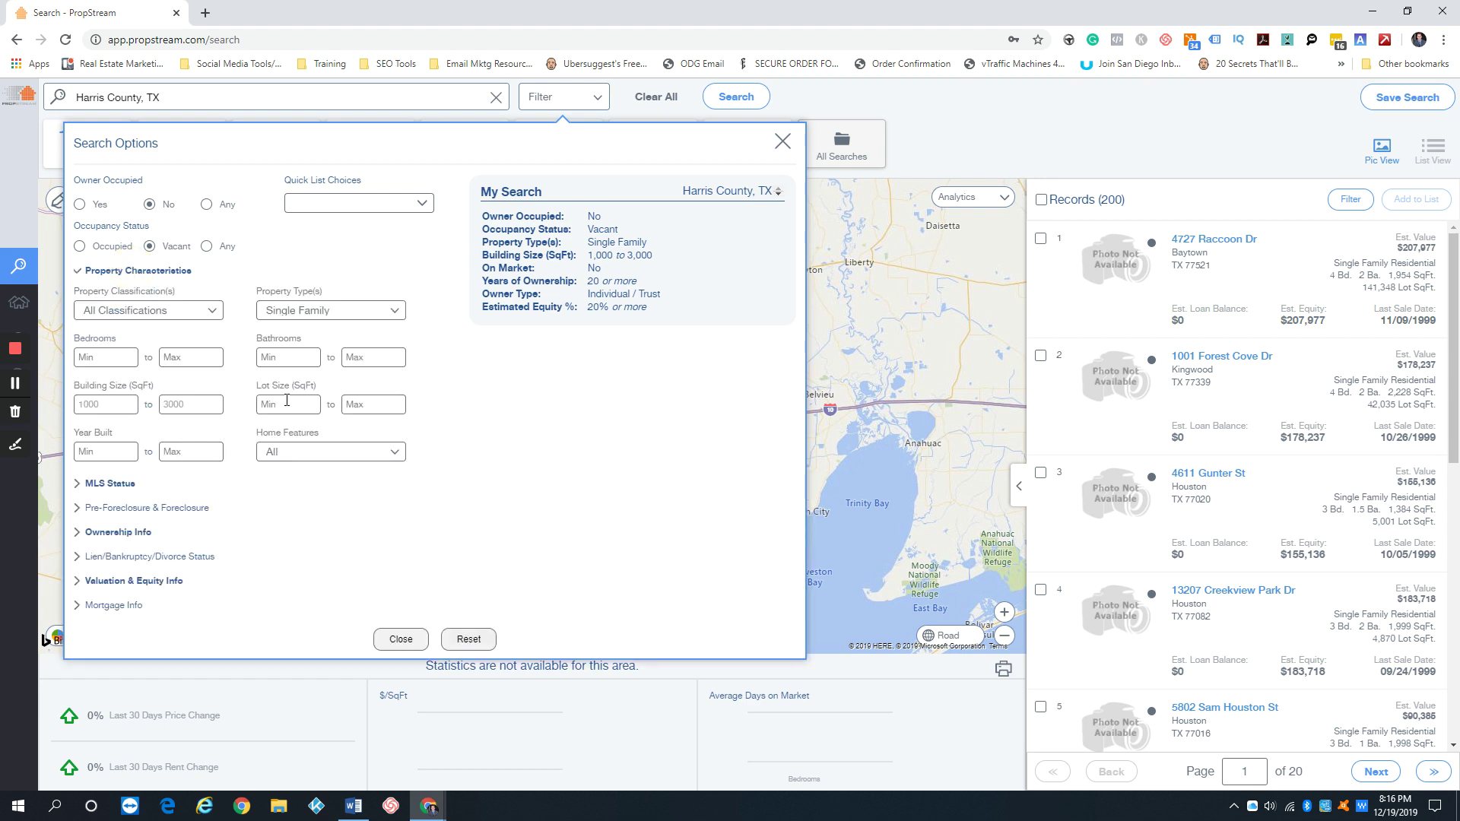
{"action": "left_click", "coordinate": [185, 314]}
{"action": "left_click", "coordinate": [186, 313]}
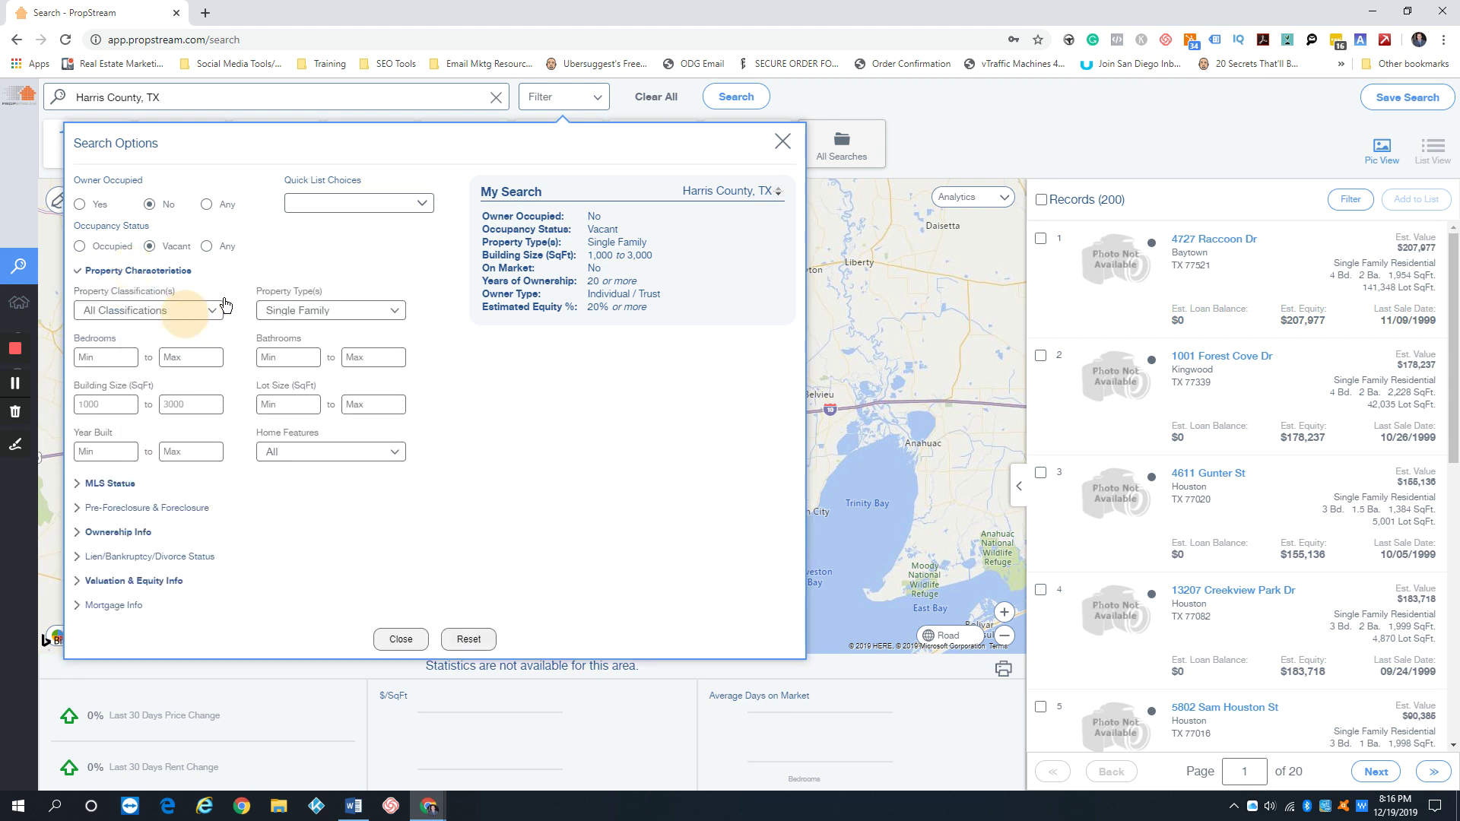
{"action": "left_click", "coordinate": [131, 271]}
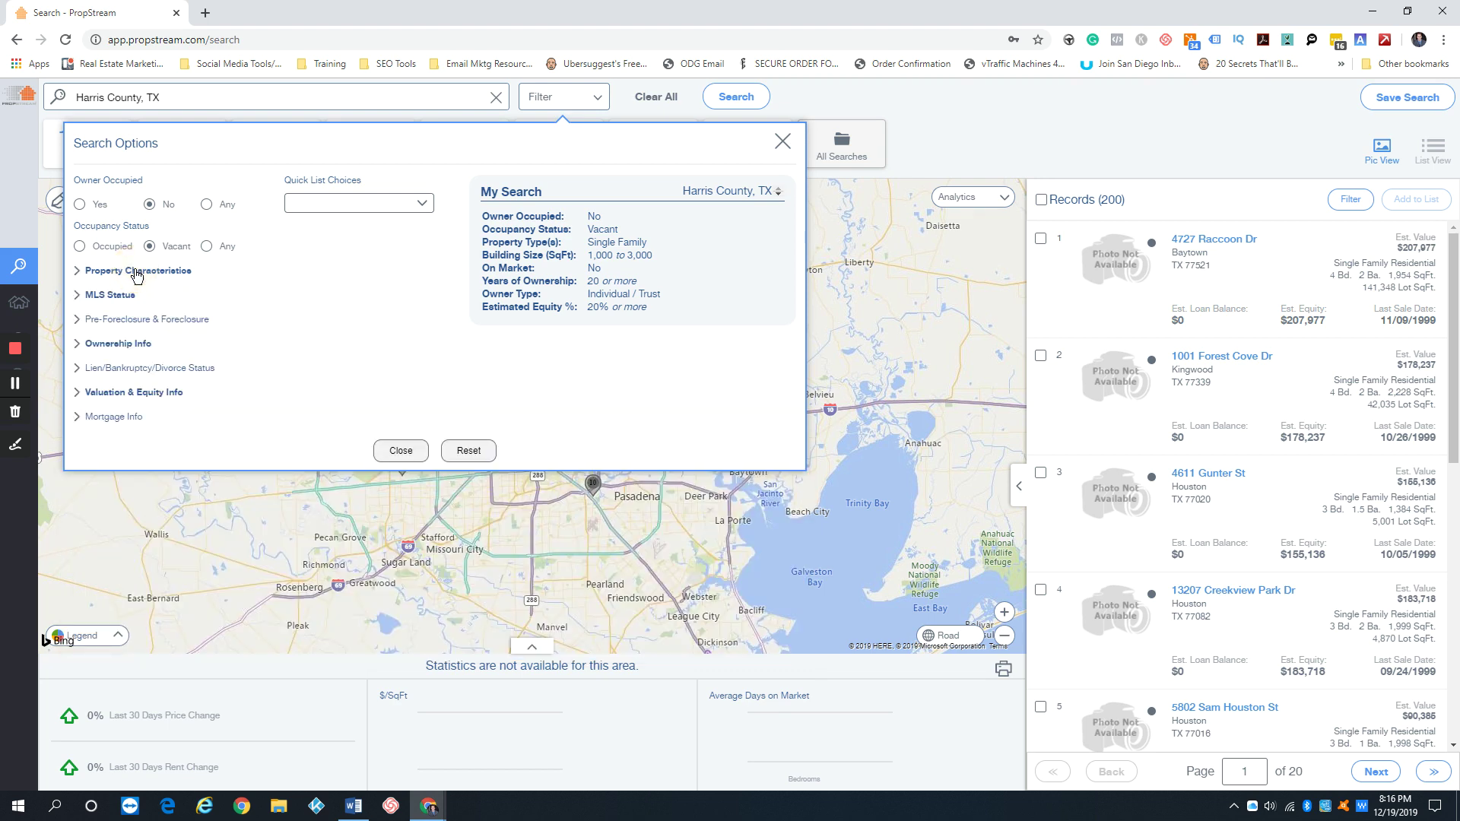
Restrict the absentee owner location to Out of State in the ownership criteria, checking the owner type options first
{"action": "left_click", "coordinate": [116, 345]}
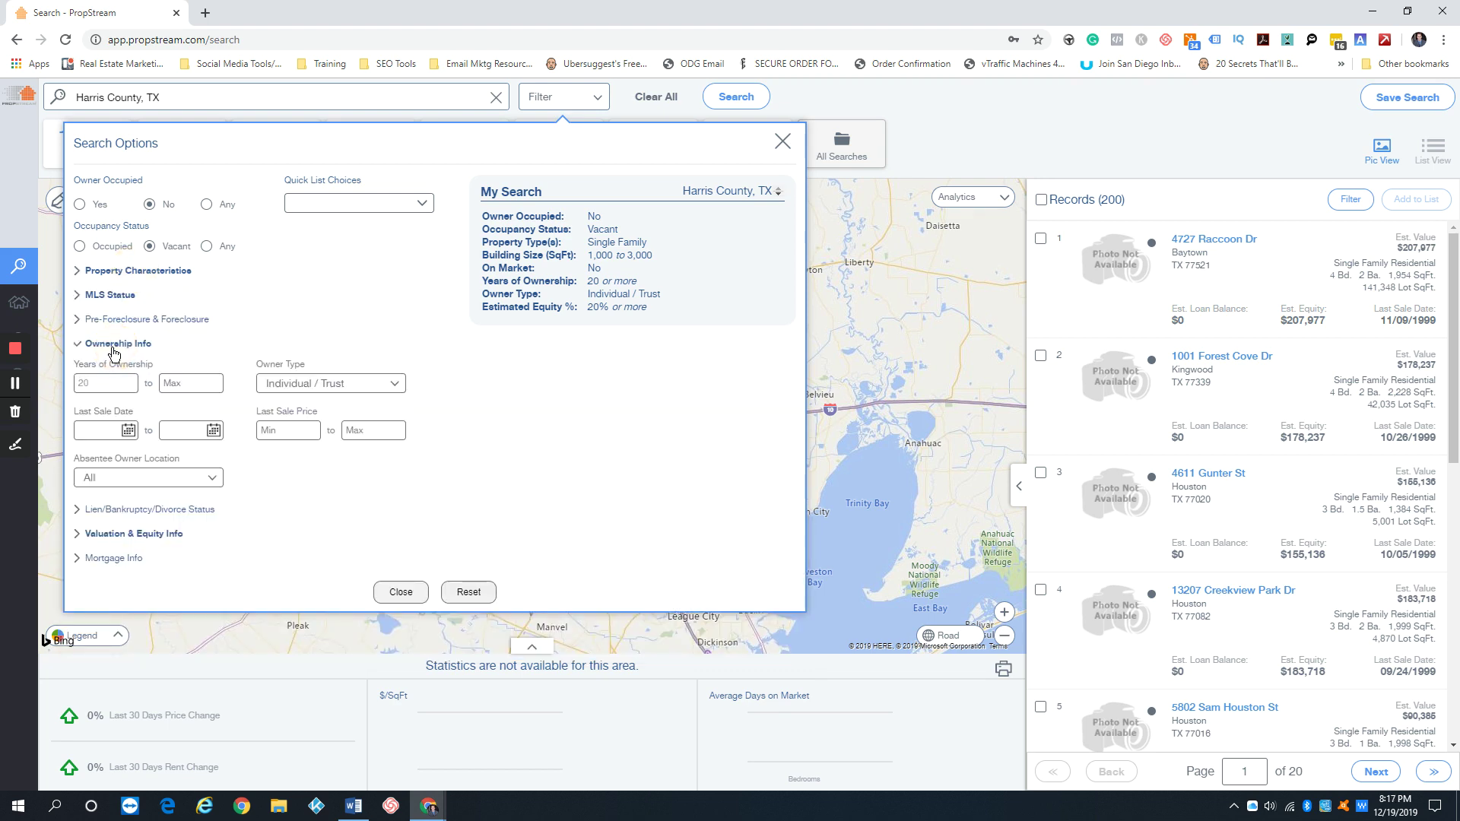
{"action": "left_click", "coordinate": [335, 385]}
{"action": "left_click", "coordinate": [334, 386]}
{"action": "left_click", "coordinate": [209, 476]}
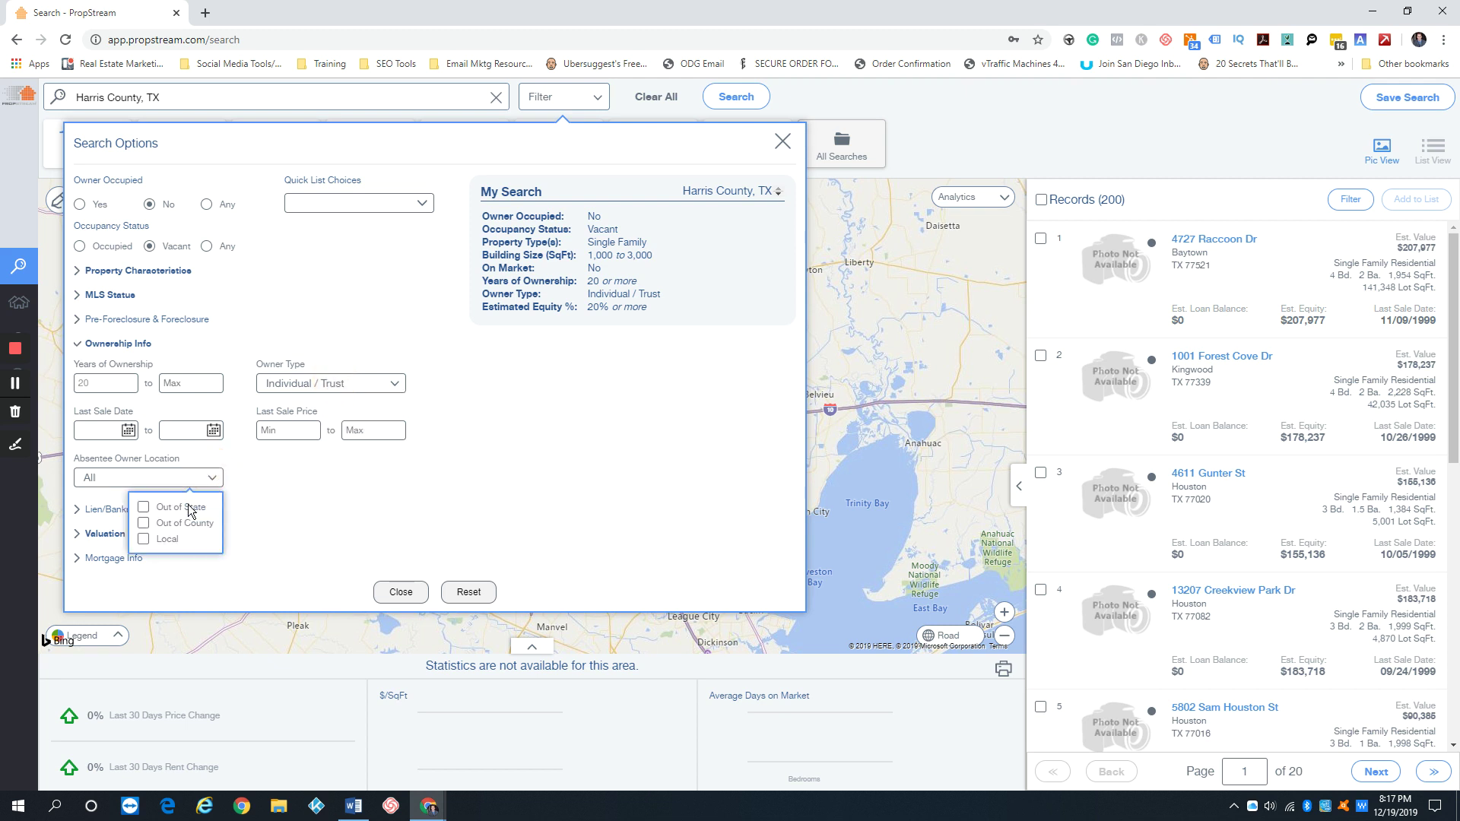
{"action": "left_click", "coordinate": [144, 507]}
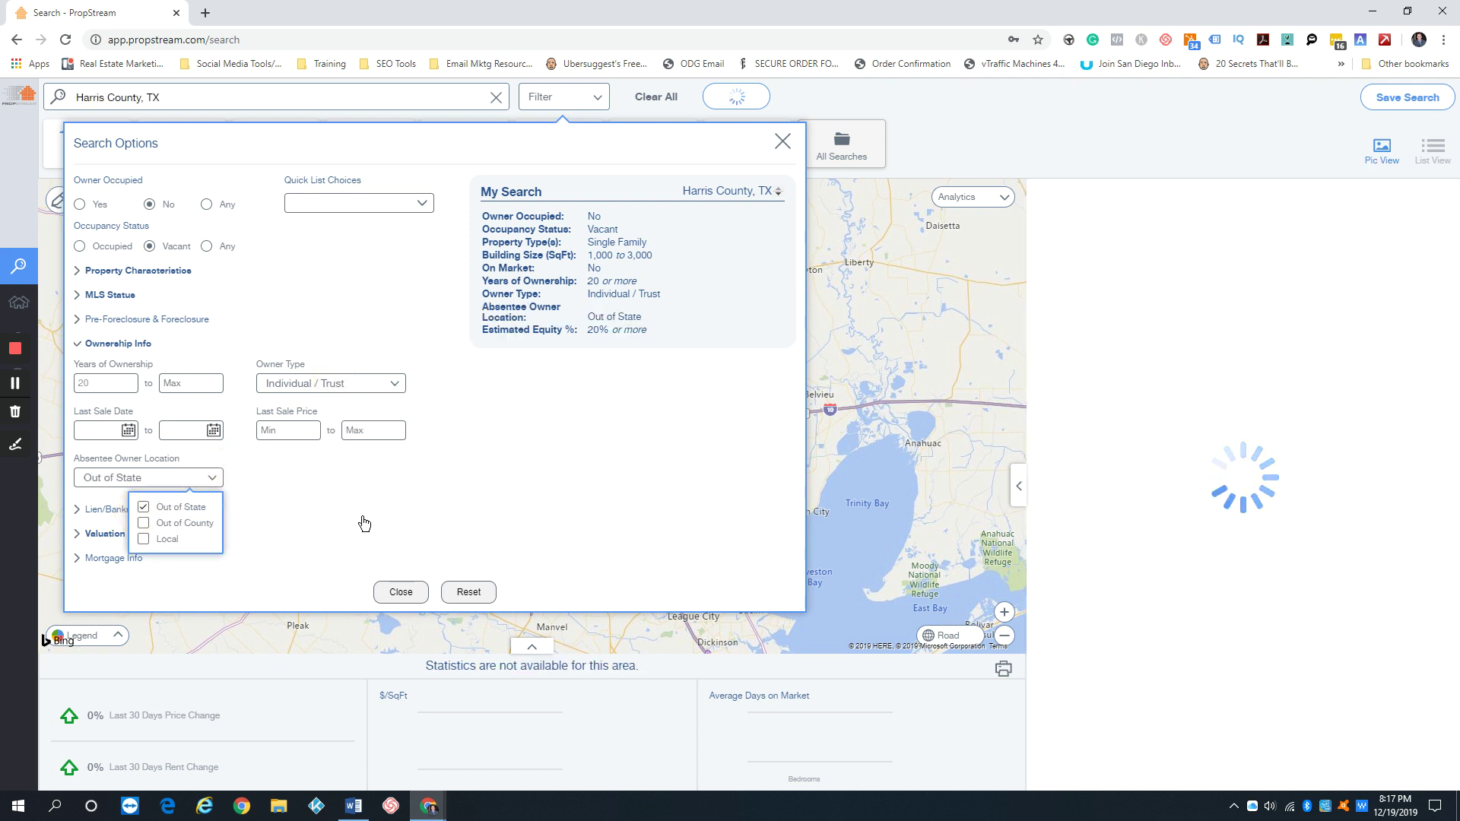
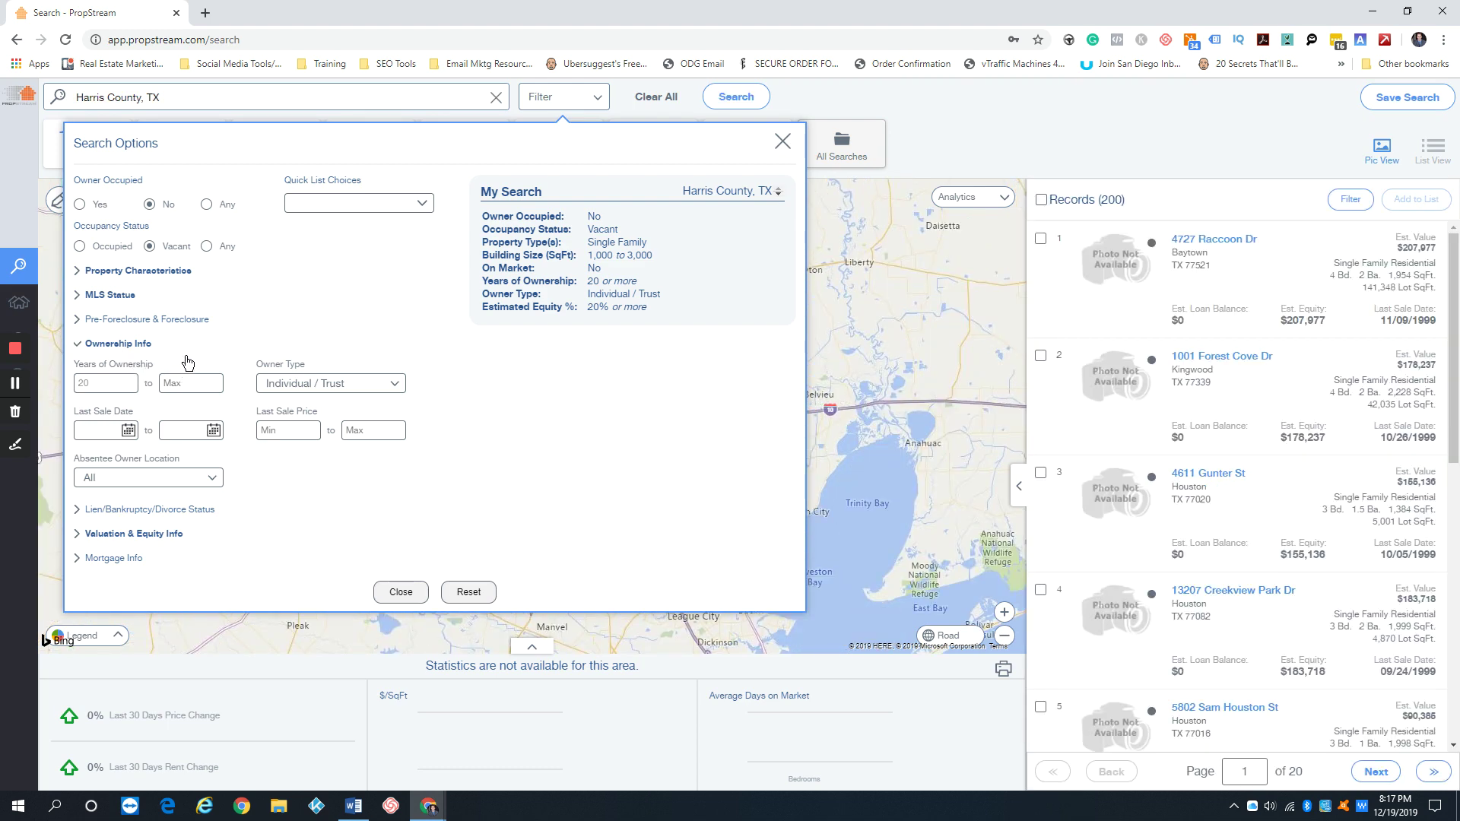
Return the occupancy status to Any and clear the minimum years of ownership
{"action": "left_click", "coordinate": [206, 245]}
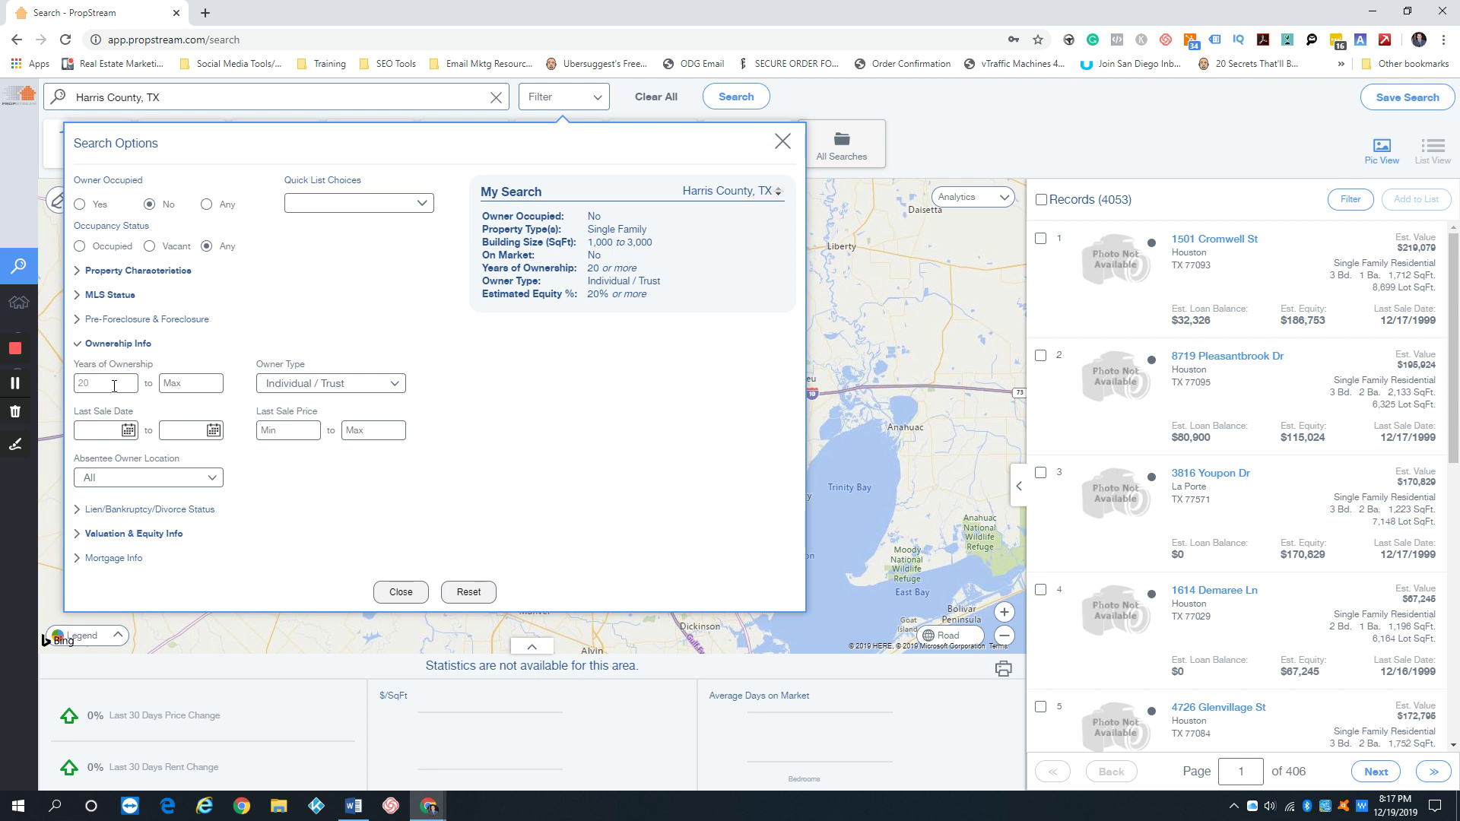
{"action": "left_click_drag", "start_coordinate": [114, 384], "coordinate": [78, 385]}
{"action": "key", "text": "BackSpace"}
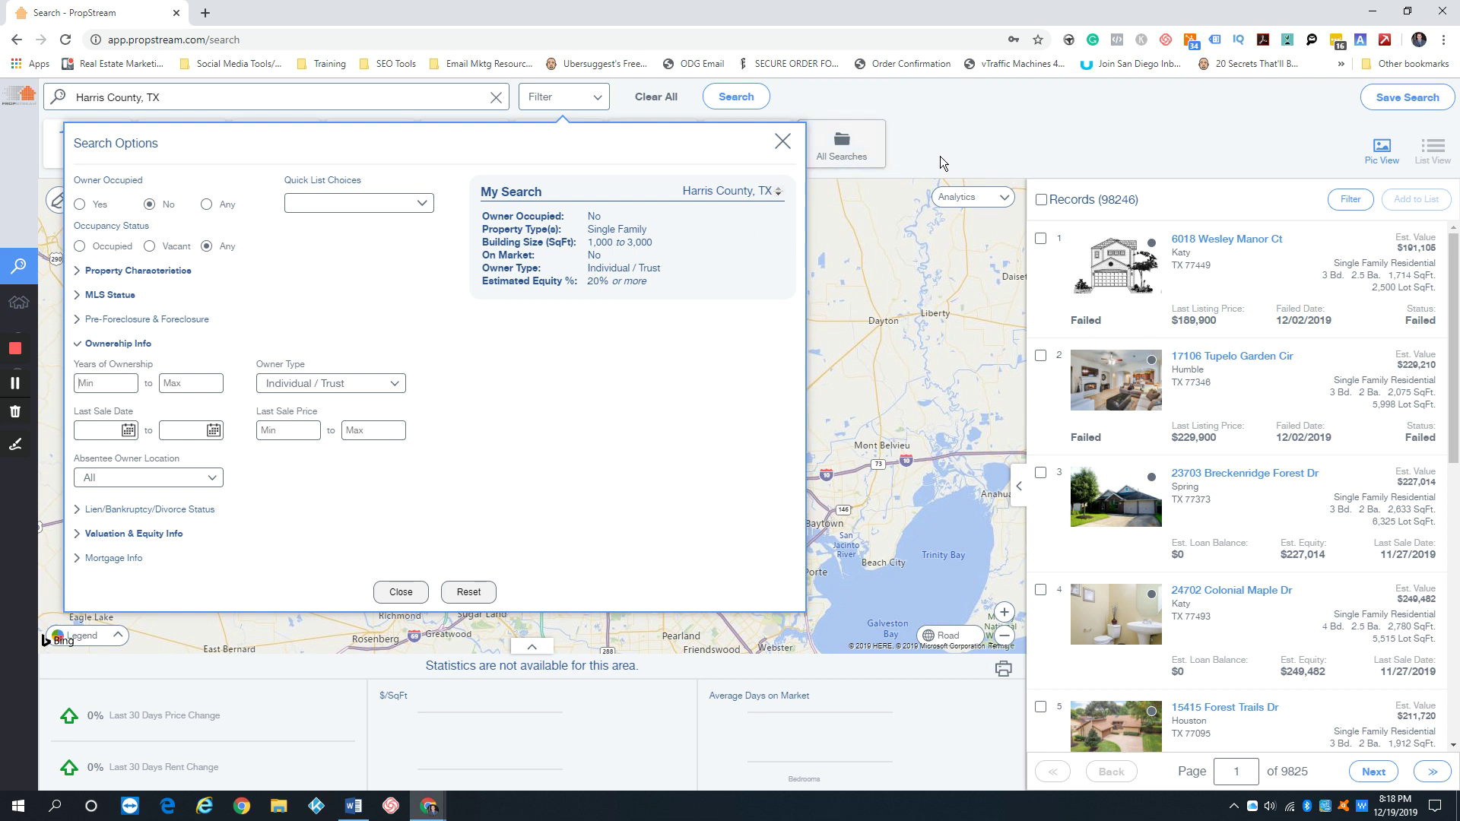
Review the list of saved searches, the current search criteria and the number of matching records
{"action": "left_click", "coordinate": [836, 142]}
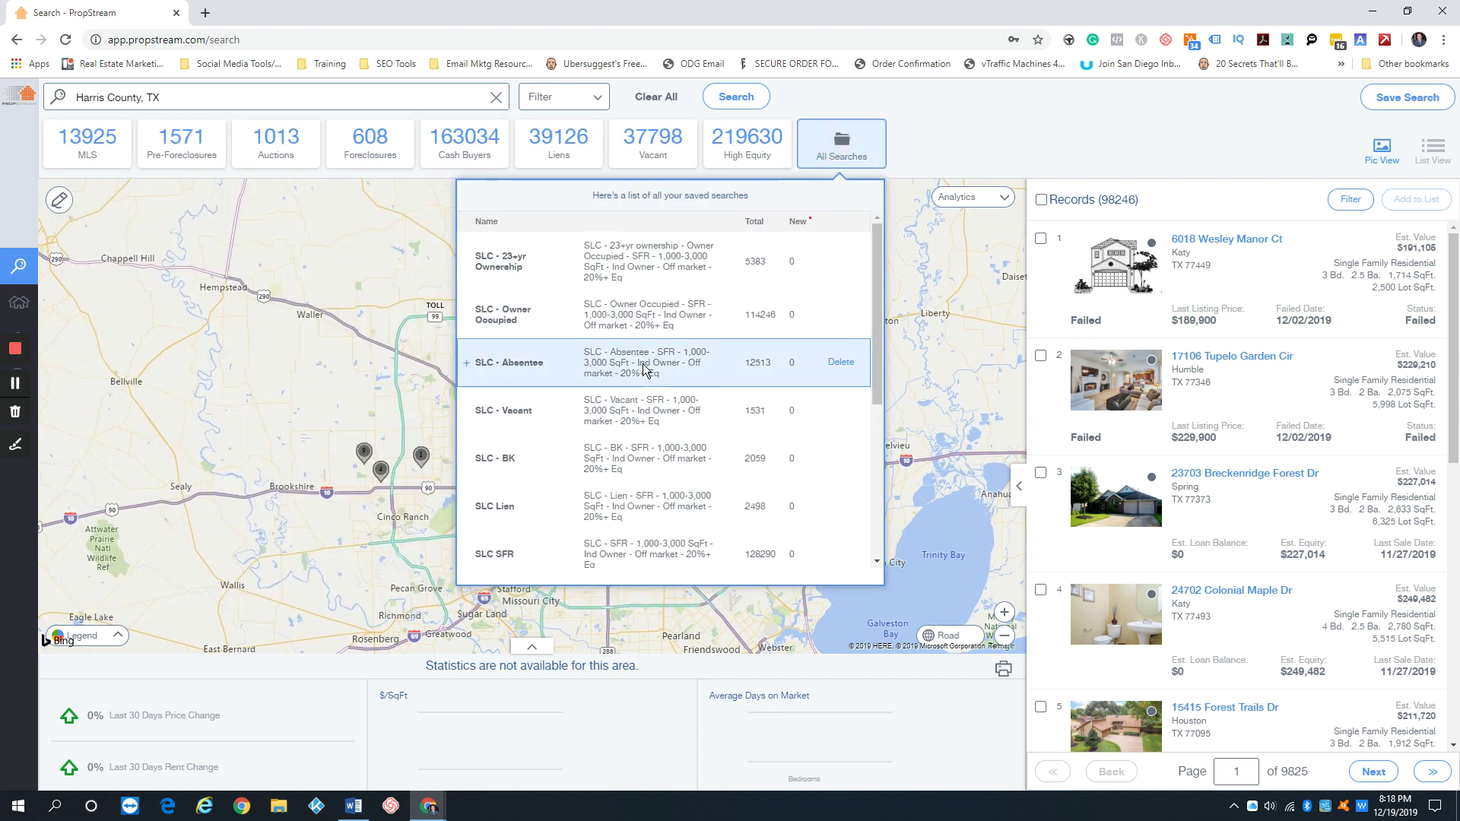
{"action": "left_click", "coordinate": [573, 102]}
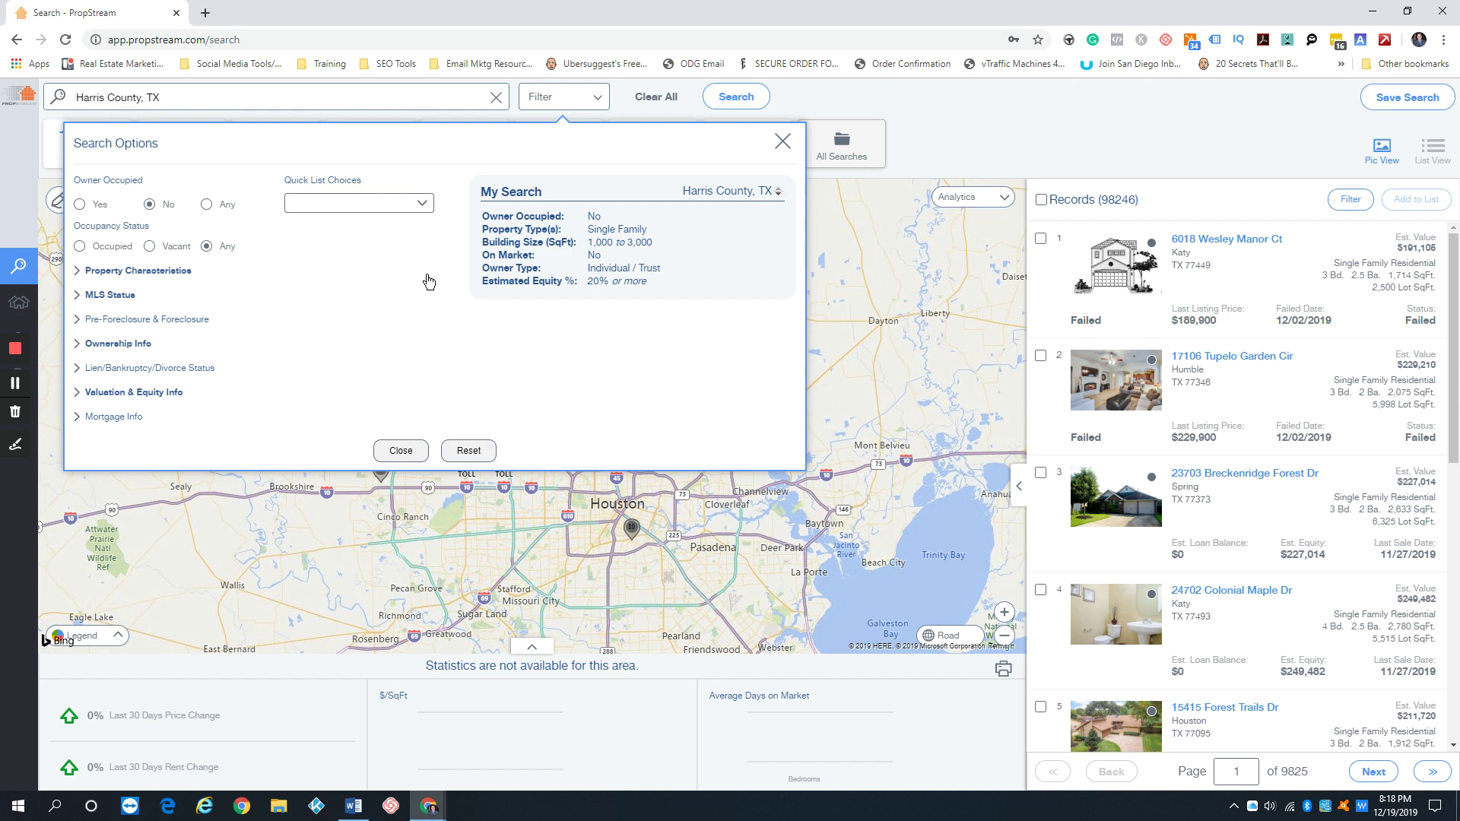
{"action": "left_click_drag", "start_coordinate": [1101, 200], "coordinate": [1132, 200]}
{"action": "left_click", "coordinate": [1133, 200]}
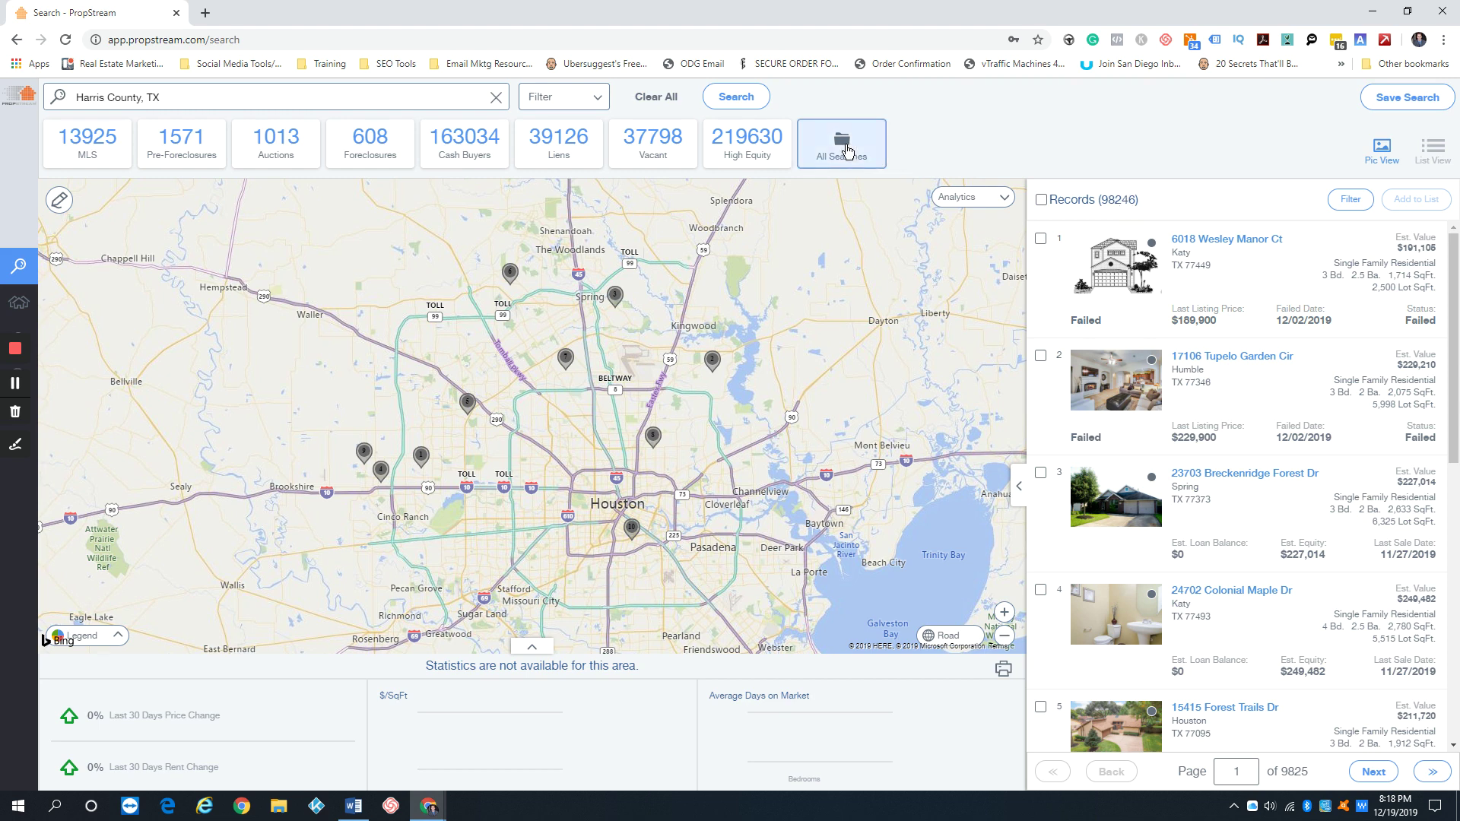
Try the Vacant occupancy status on the current search and switch it back to Any
{"action": "left_click", "coordinate": [563, 97]}
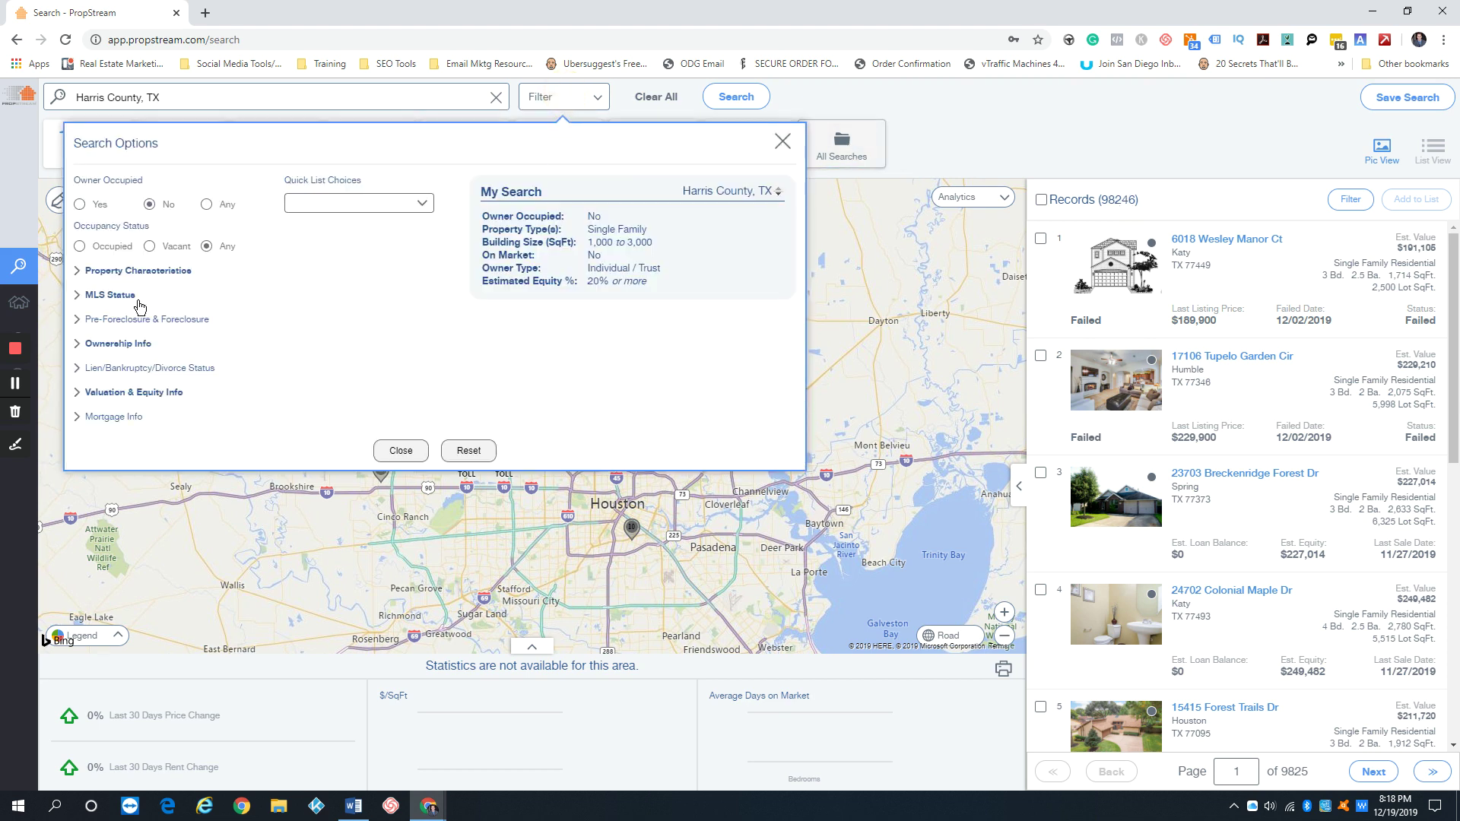
{"action": "left_click", "coordinate": [150, 246]}
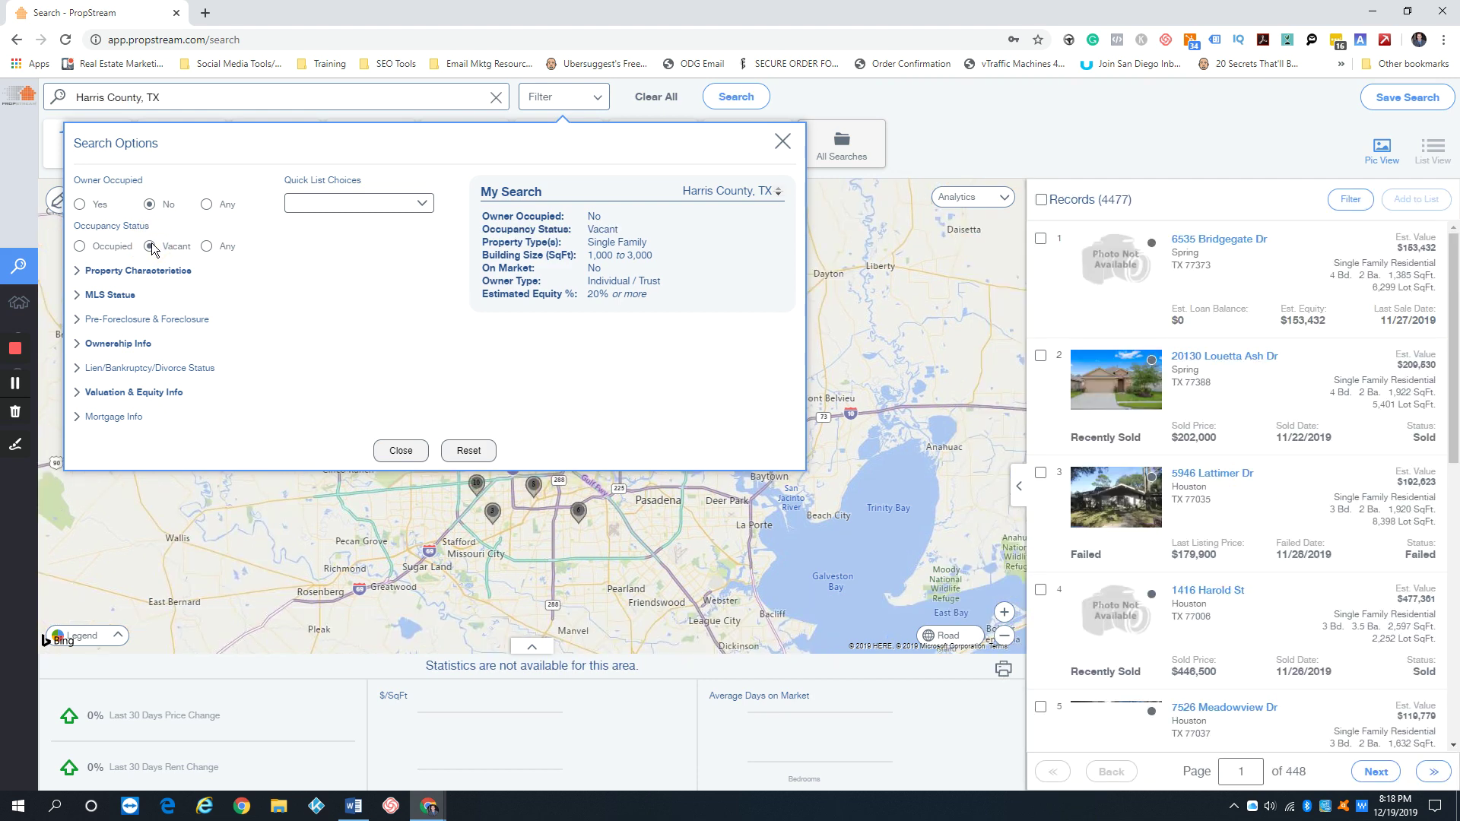
{"action": "left_click", "coordinate": [206, 245]}
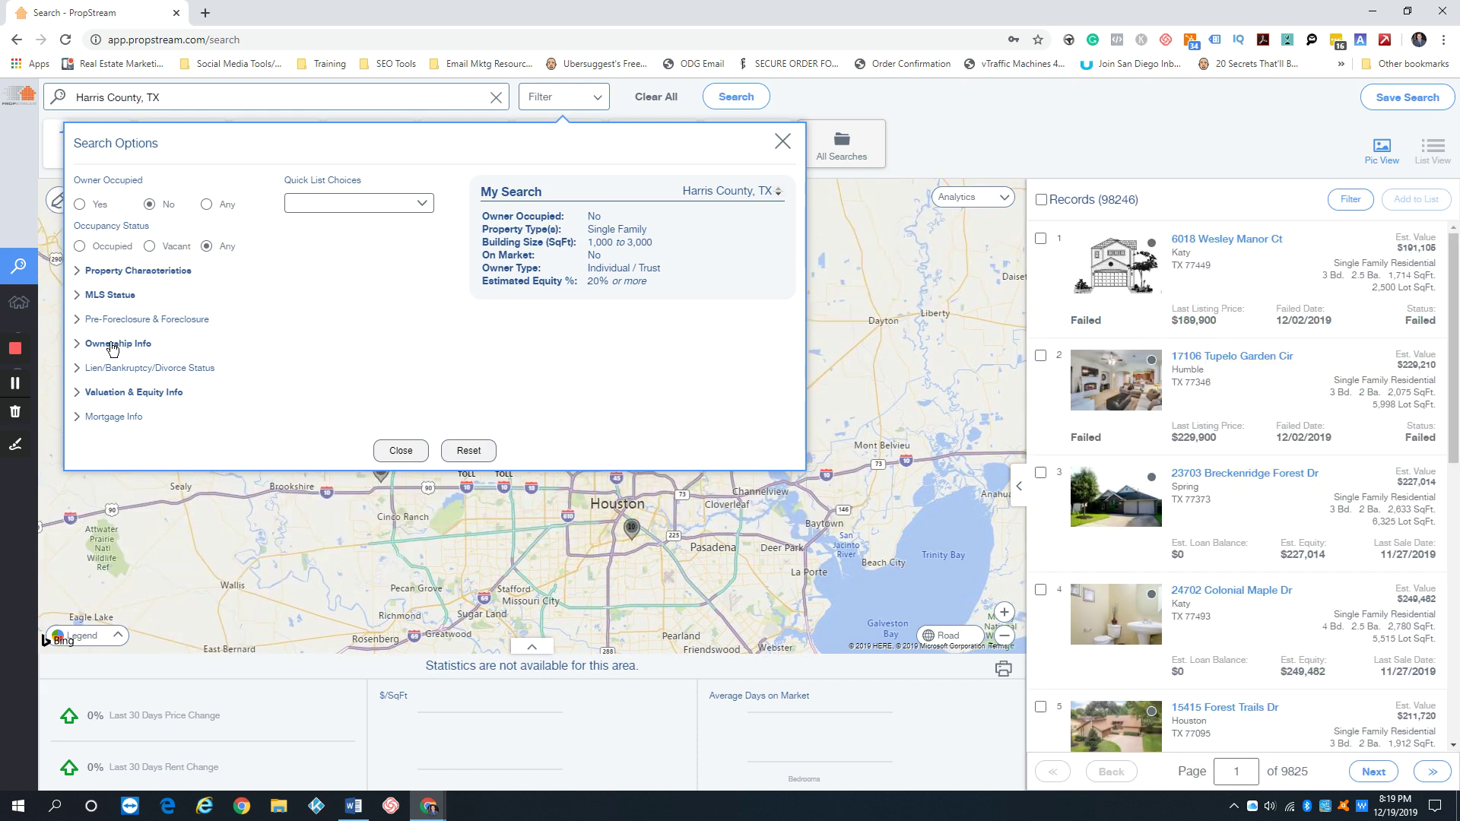
Set the years of ownership range to 10 to 19 in the ownership criteria
{"action": "left_click", "coordinate": [114, 343]}
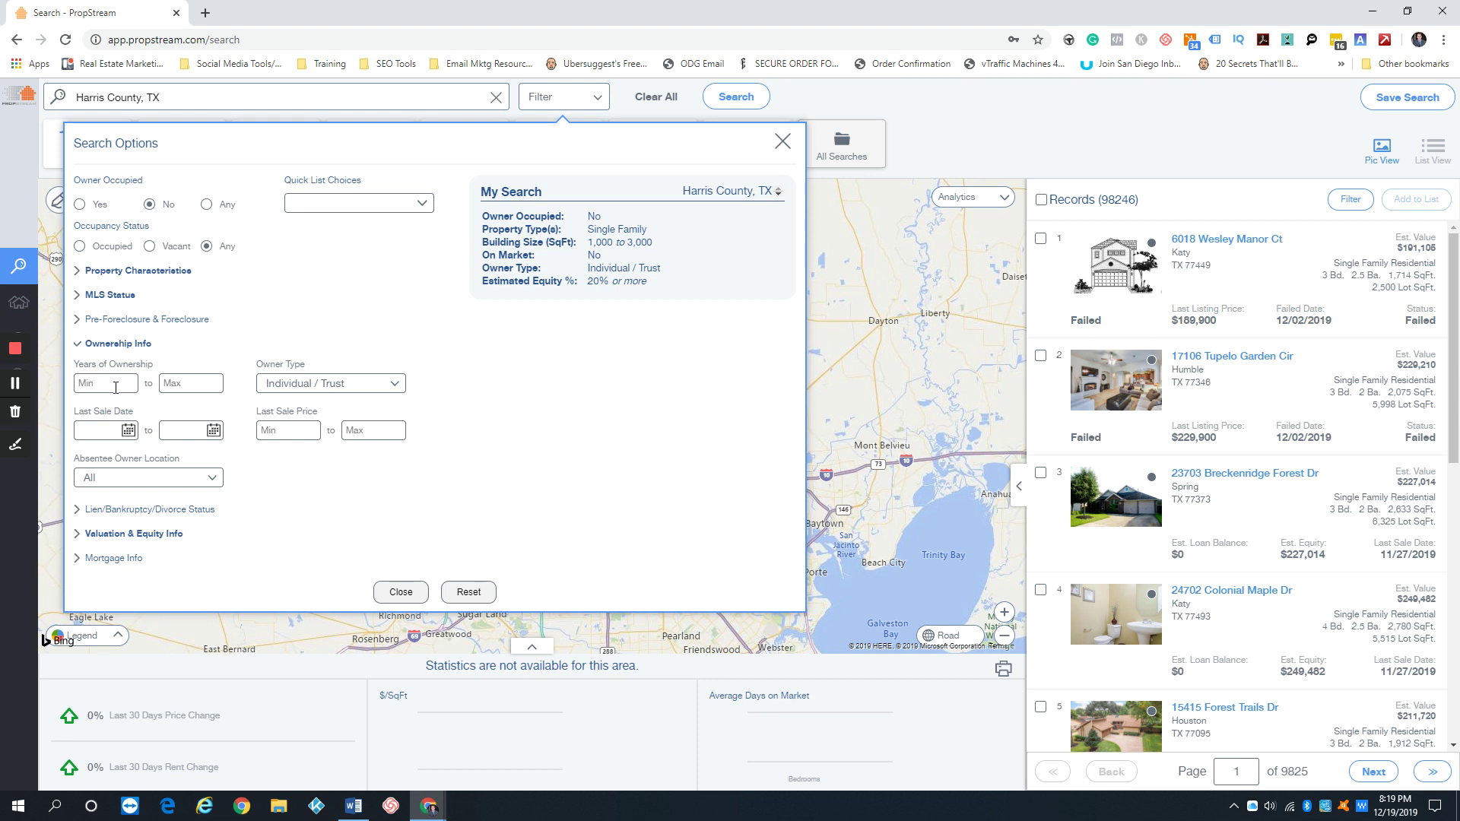
{"action": "type", "text": "20"}
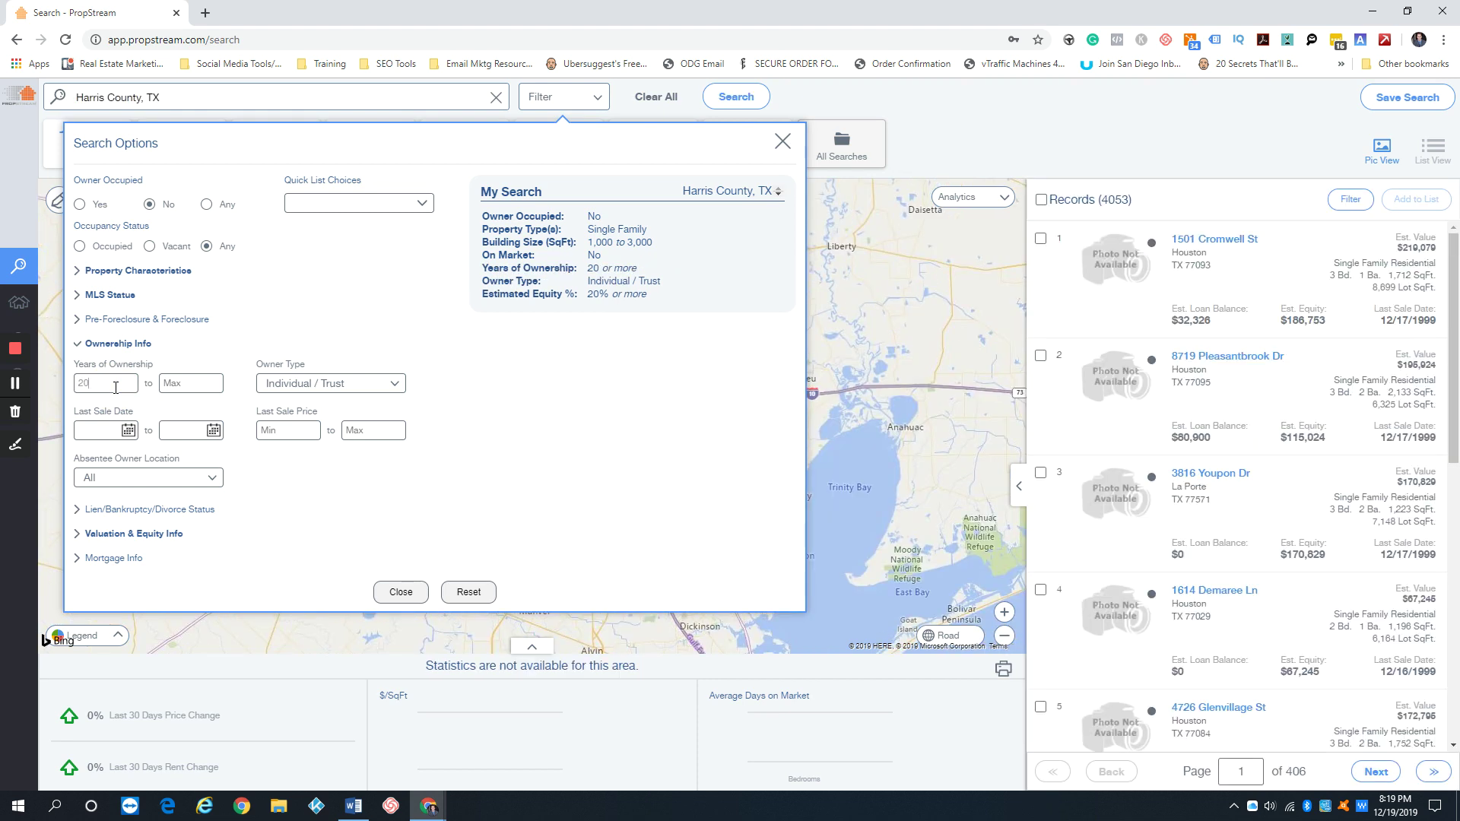
{"action": "key", "text": "BackSpace"}
{"action": "key", "text": "BackSpace"}
{"action": "type", "text": "10"}
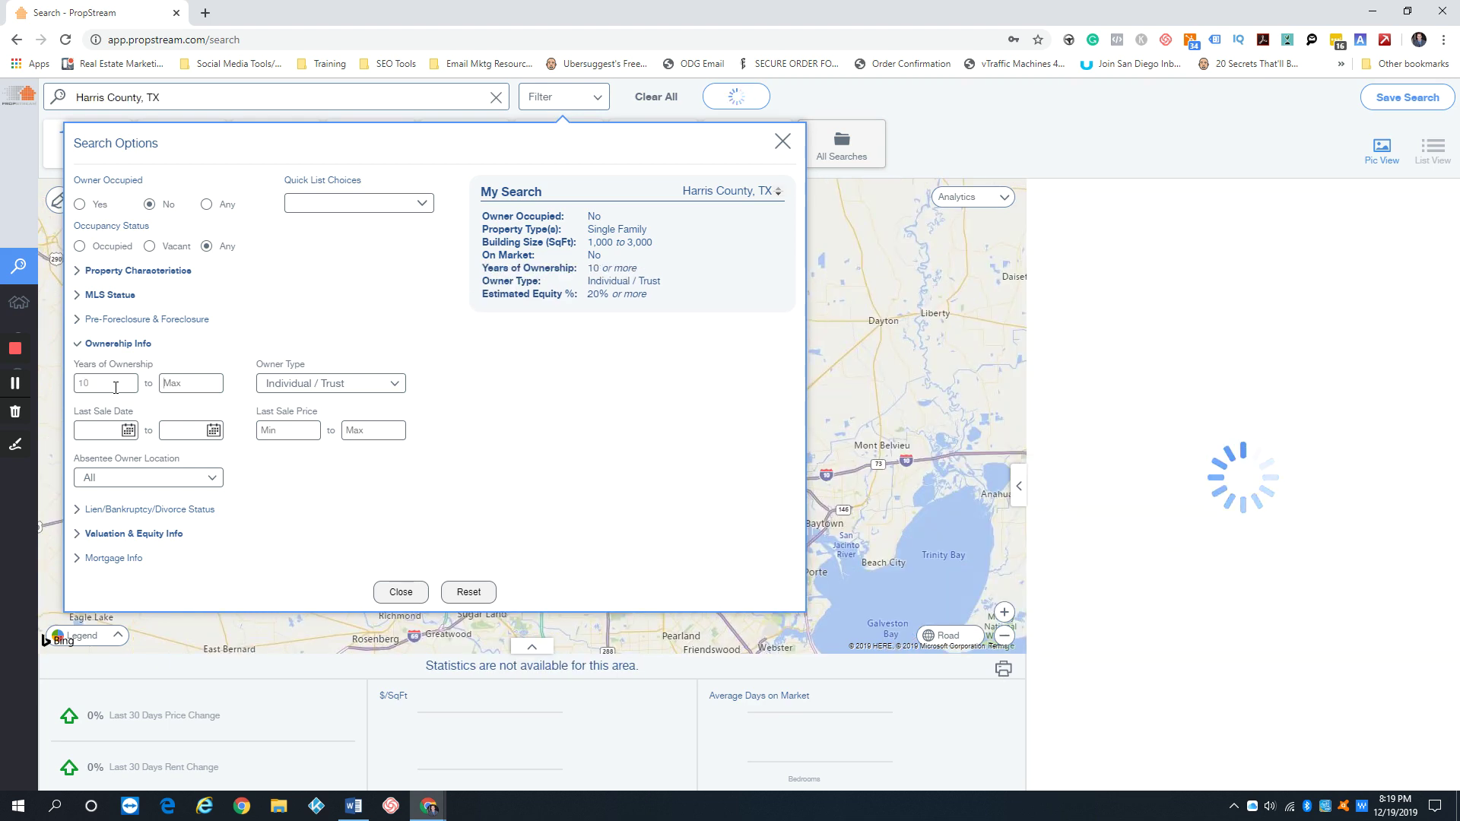
{"action": "key", "text": "Tab"}
{"action": "type", "text": "19"}
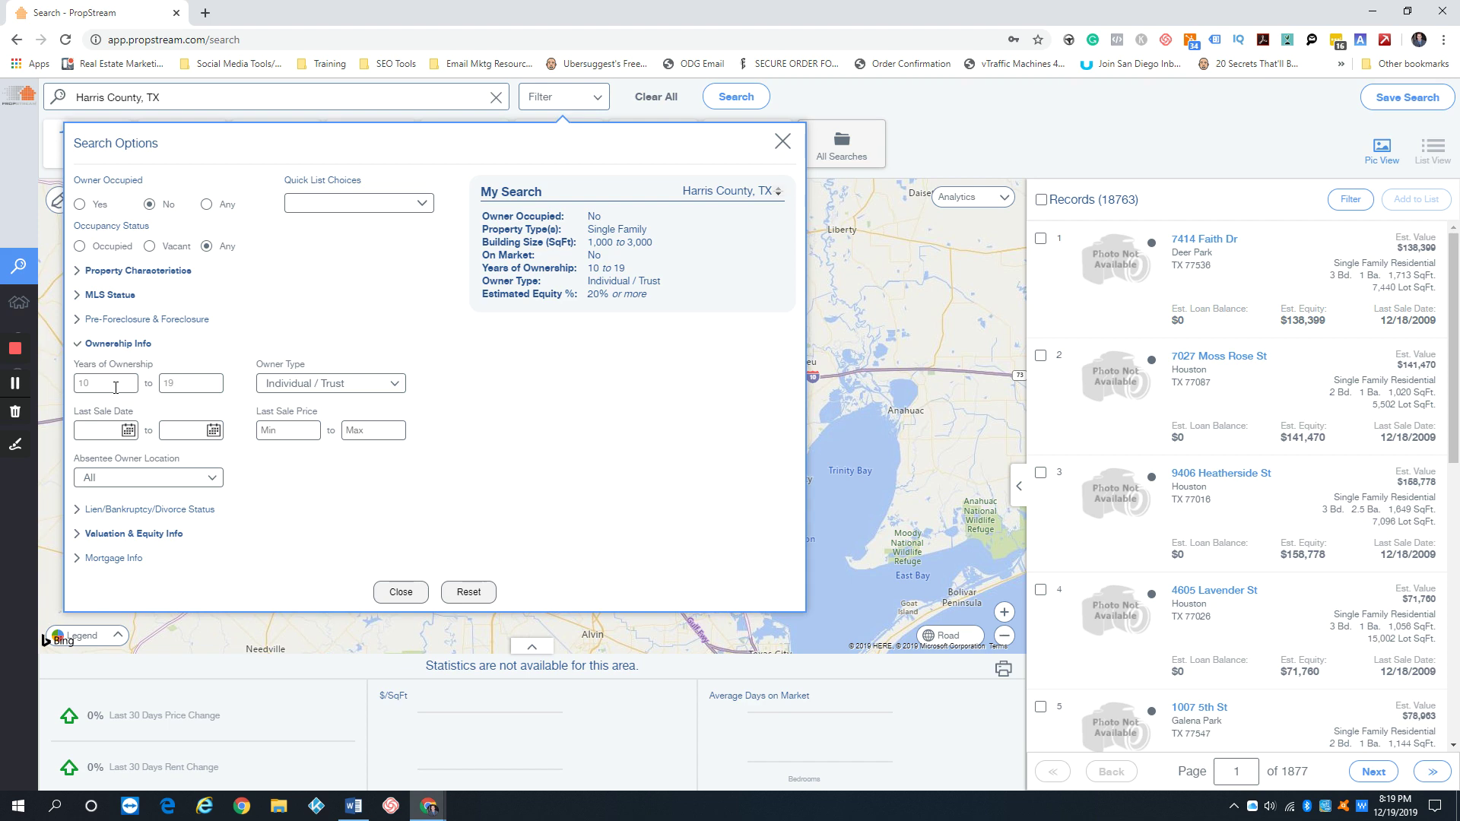
Try a minimum of 15 years of ownership, and clear the minimum and collapse the ownership criteria
{"action": "double_click", "coordinate": [114, 387]}
{"action": "type", "text": "15"}
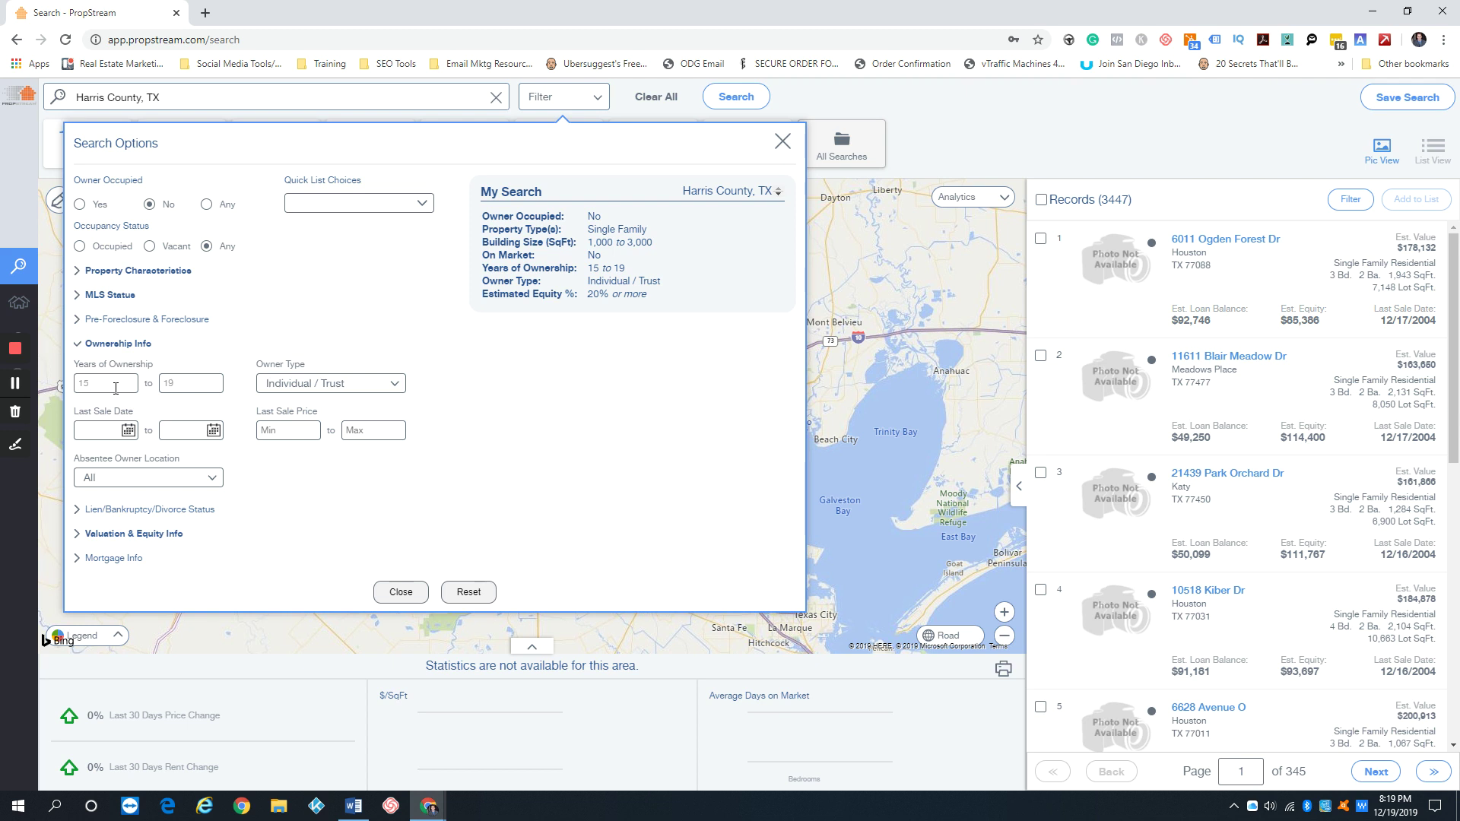
{"action": "key", "text": "BackSpace"}
{"action": "key", "text": "BackSpace"}
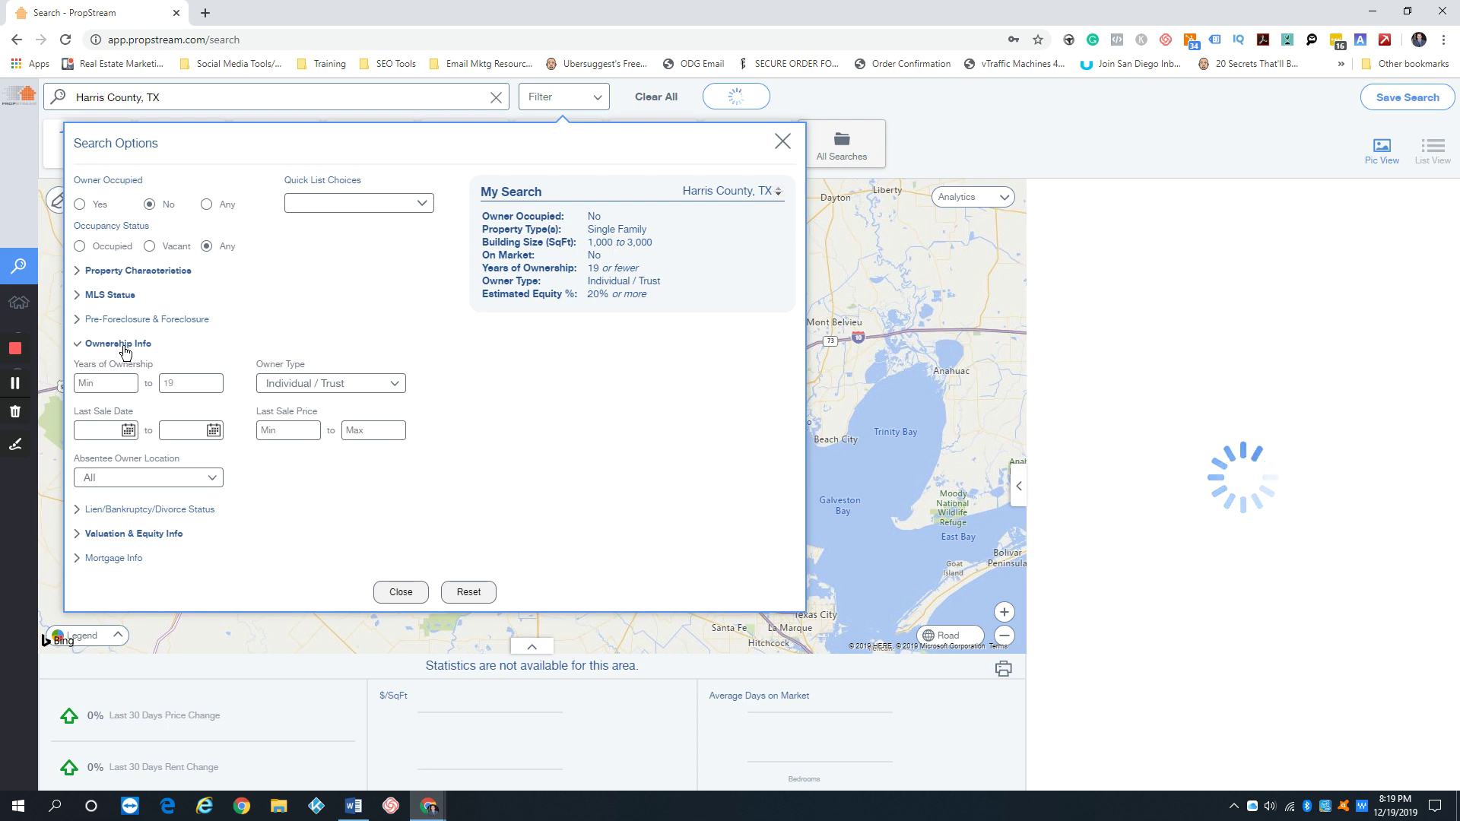
{"action": "left_click", "coordinate": [124, 347]}
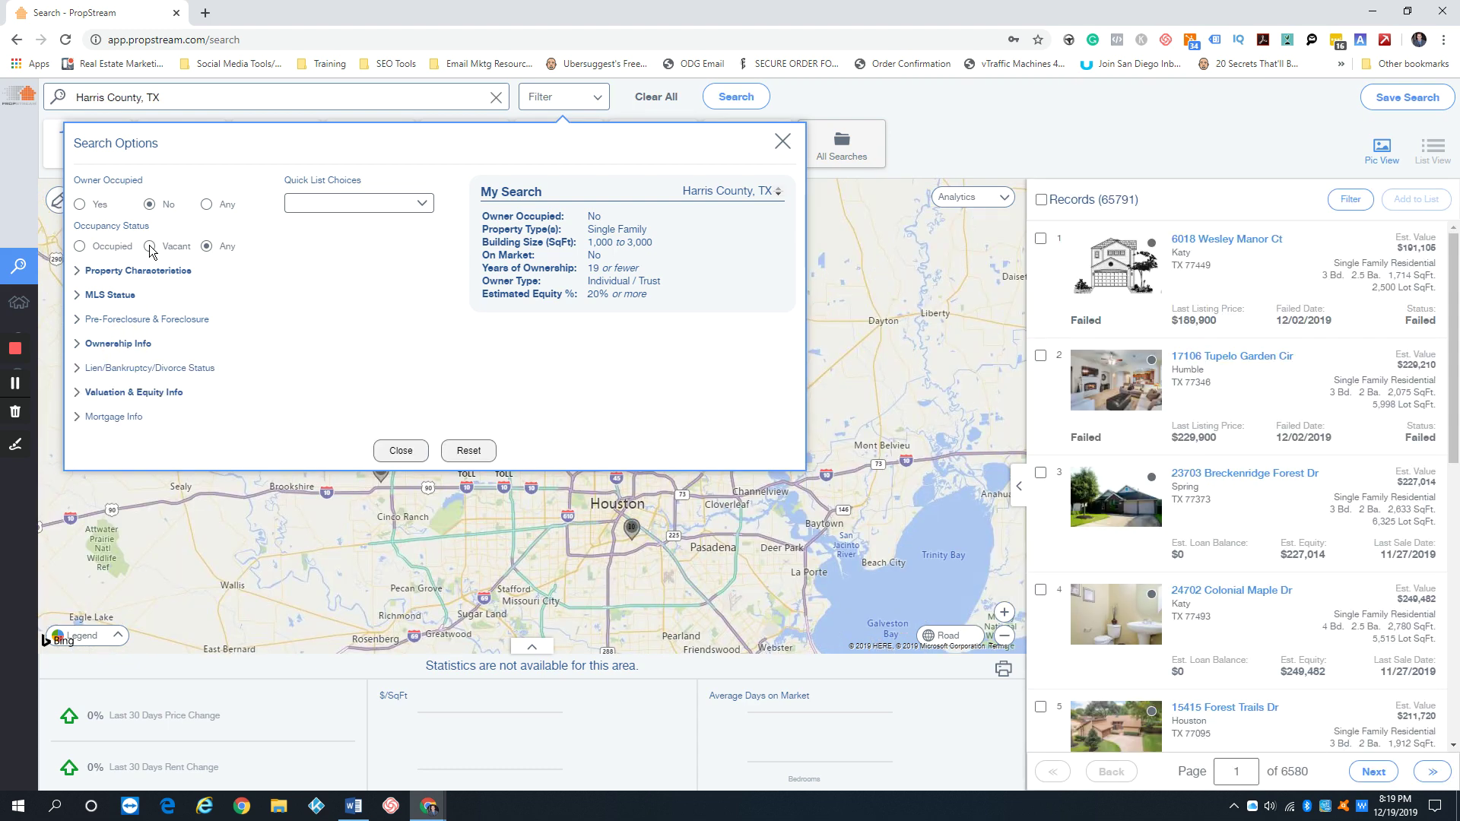
Try filtering for Vacant properties with Out of State absentee owners, and remove both restrictions again
{"action": "left_click", "coordinate": [150, 246]}
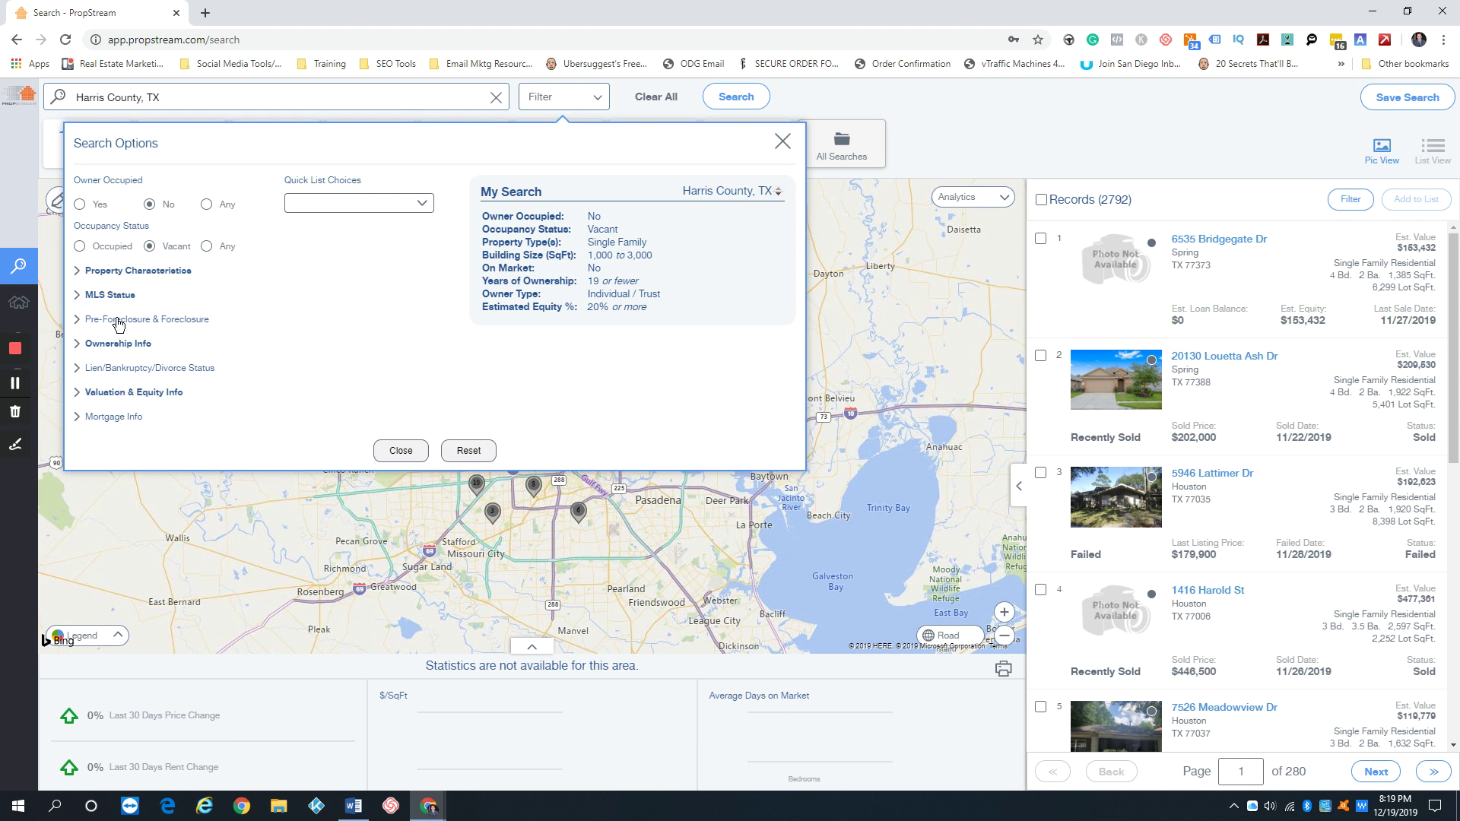
{"action": "left_click", "coordinate": [114, 344]}
{"action": "left_click", "coordinate": [118, 479]}
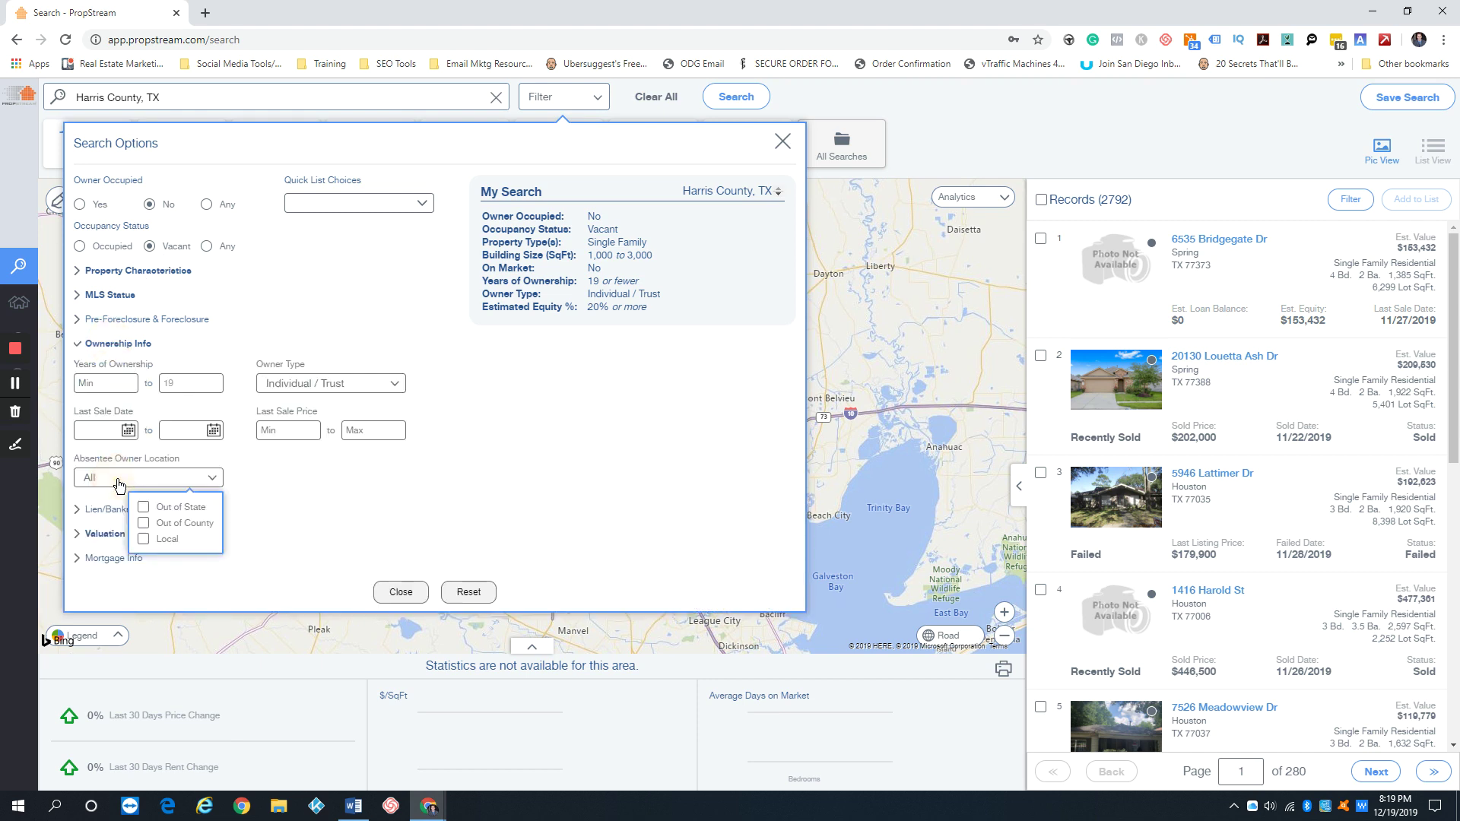
{"action": "left_click", "coordinate": [144, 508]}
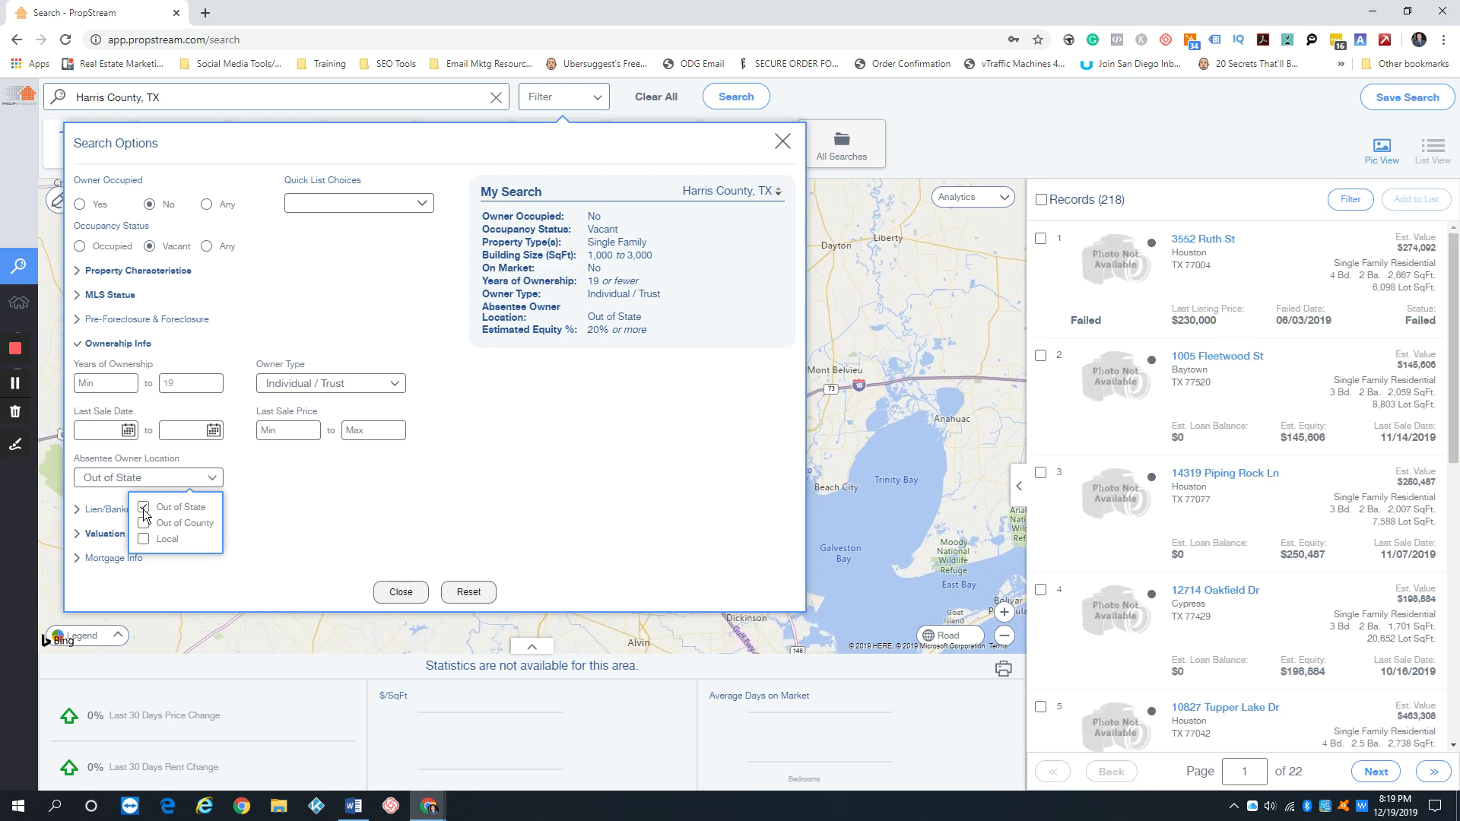
{"action": "left_click", "coordinate": [144, 509]}
{"action": "left_click", "coordinate": [131, 344]}
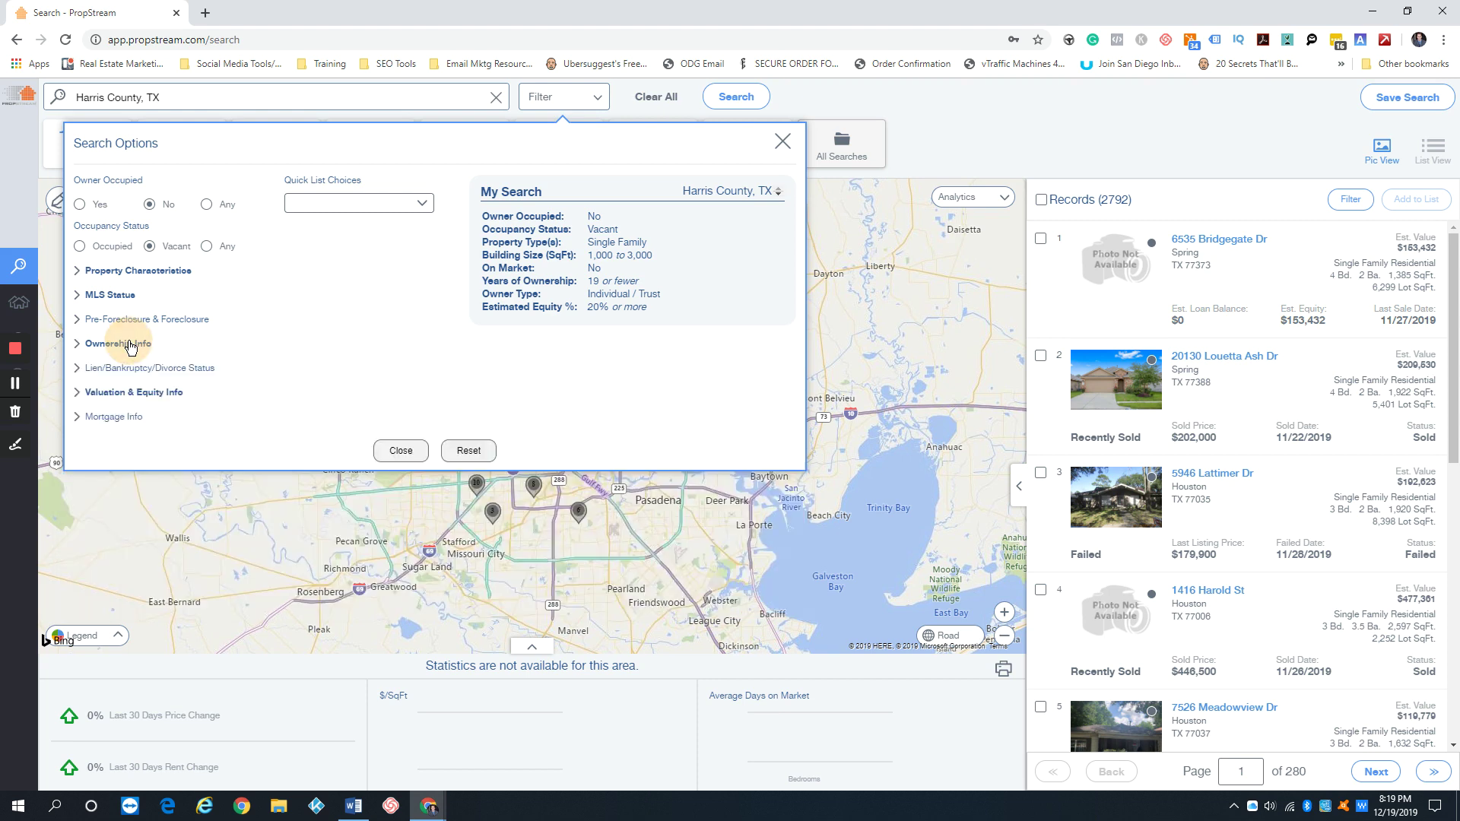
{"action": "left_click", "coordinate": [205, 247]}
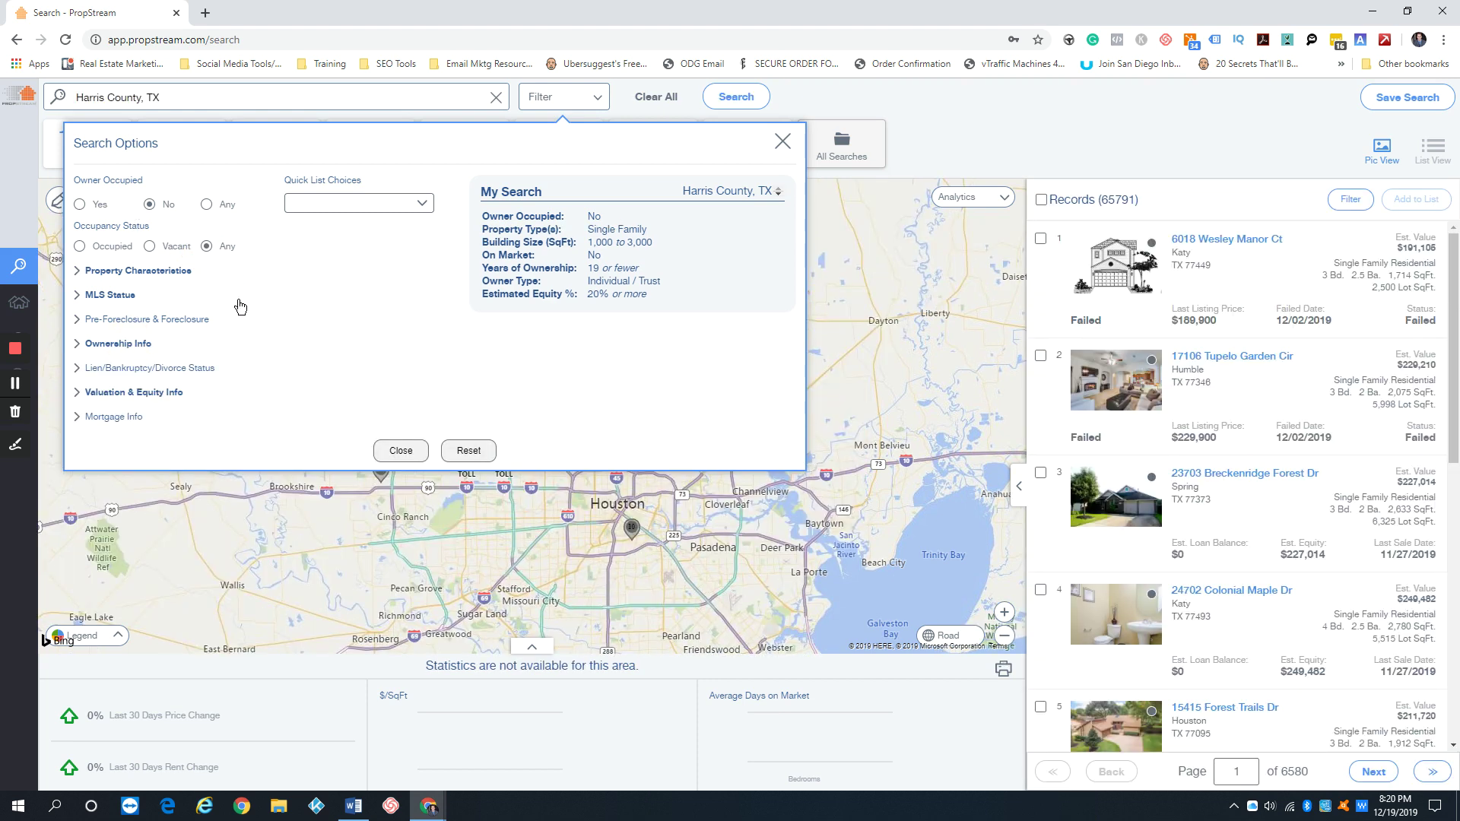
Restrict the absentee owner location to Out of State, trying the Occupied status before returning occupancy to Any
{"action": "left_click", "coordinate": [79, 245]}
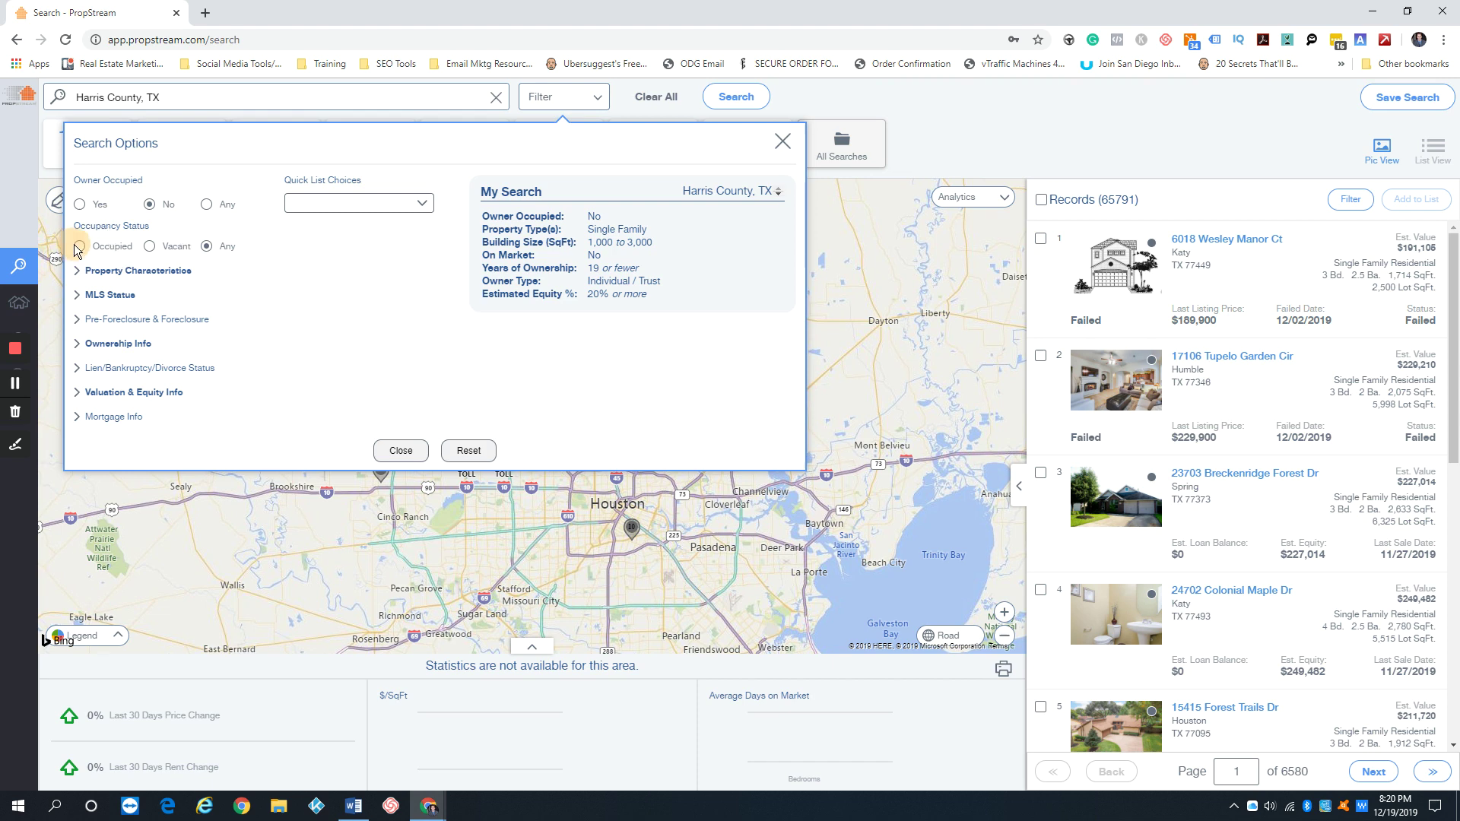
{"action": "left_click", "coordinate": [121, 344]}
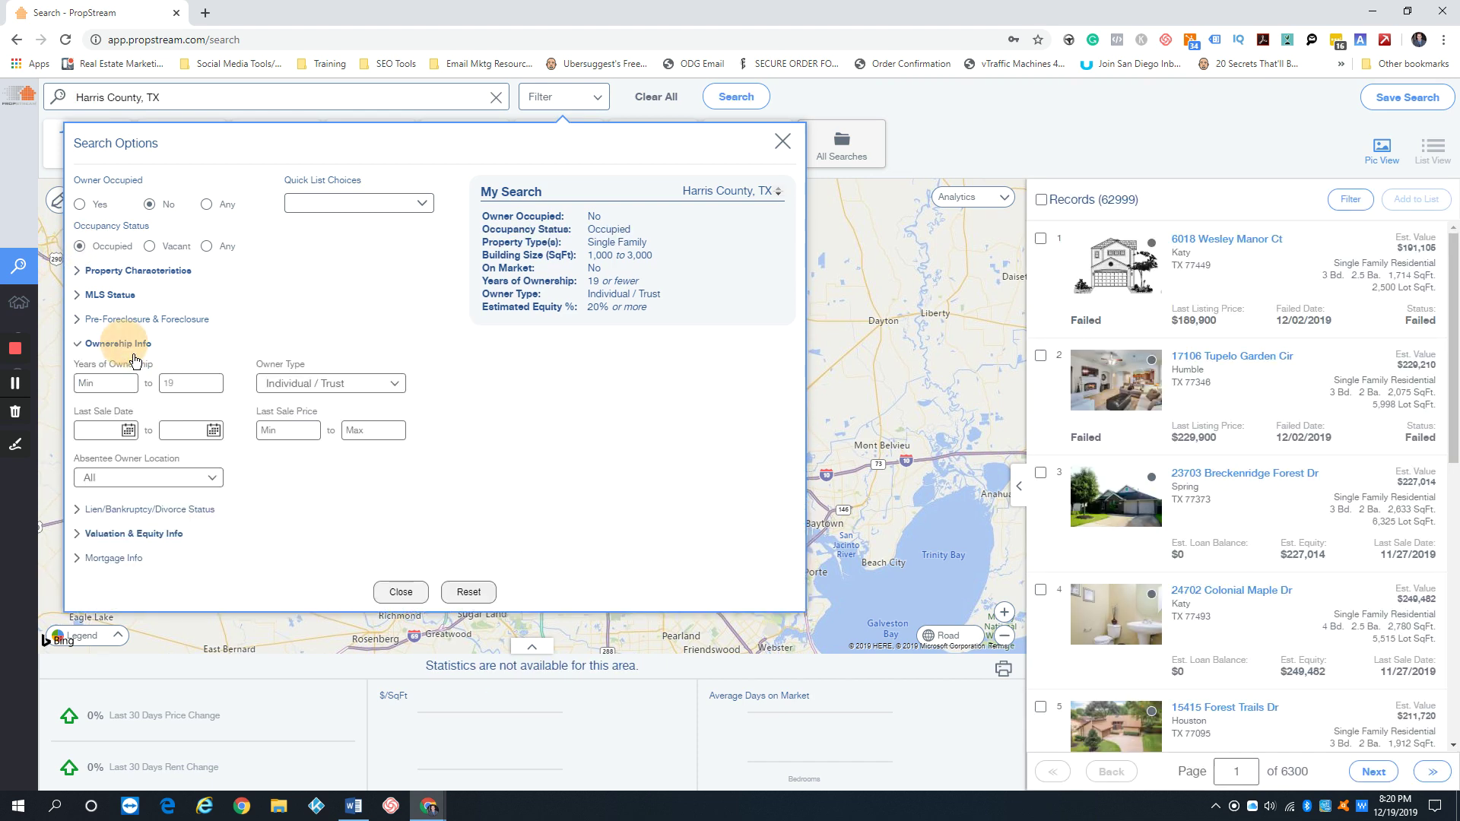
{"action": "left_click", "coordinate": [185, 482]}
{"action": "left_click", "coordinate": [142, 507]}
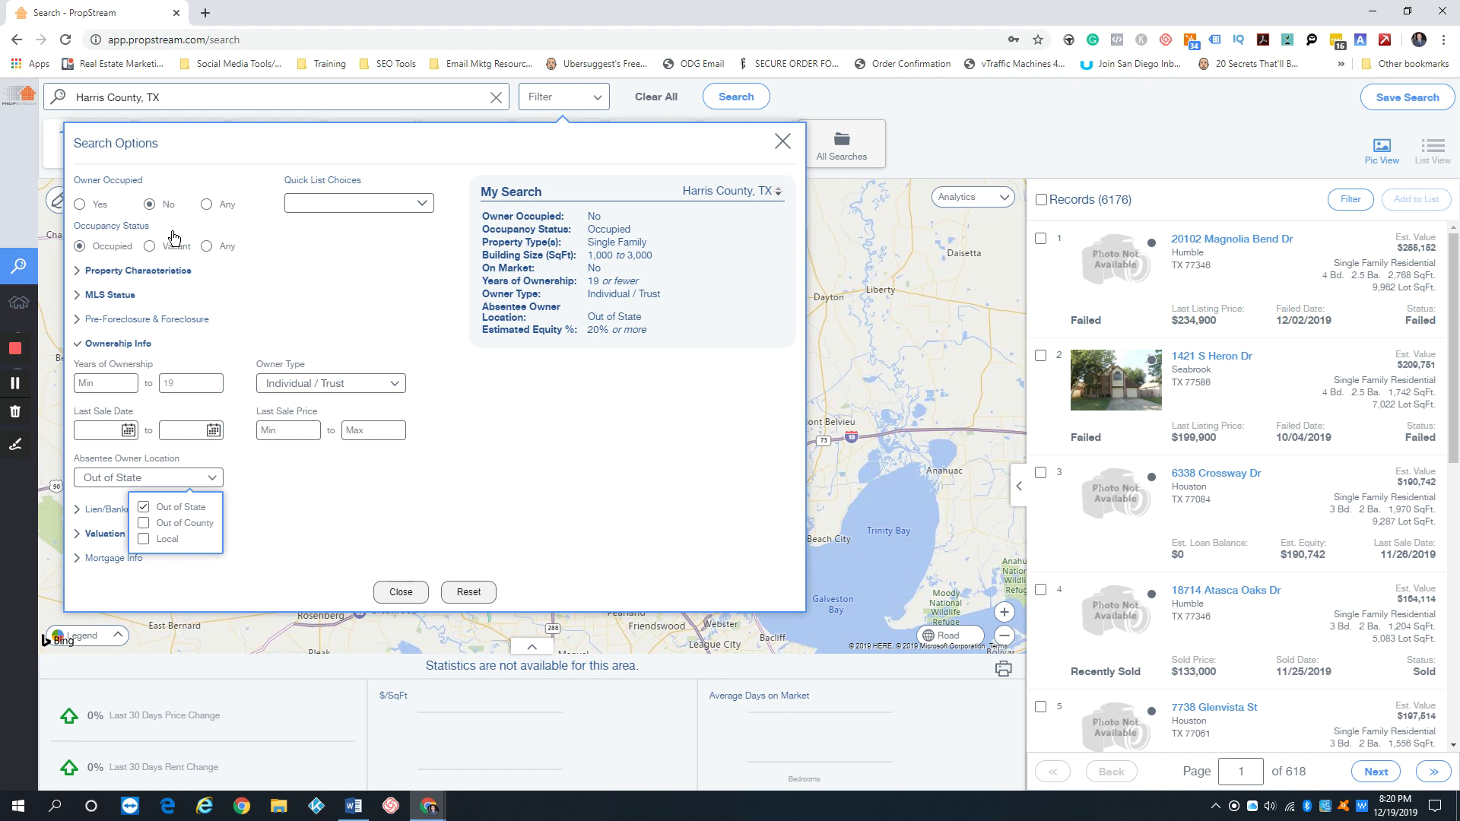
{"action": "left_click", "coordinate": [206, 246]}
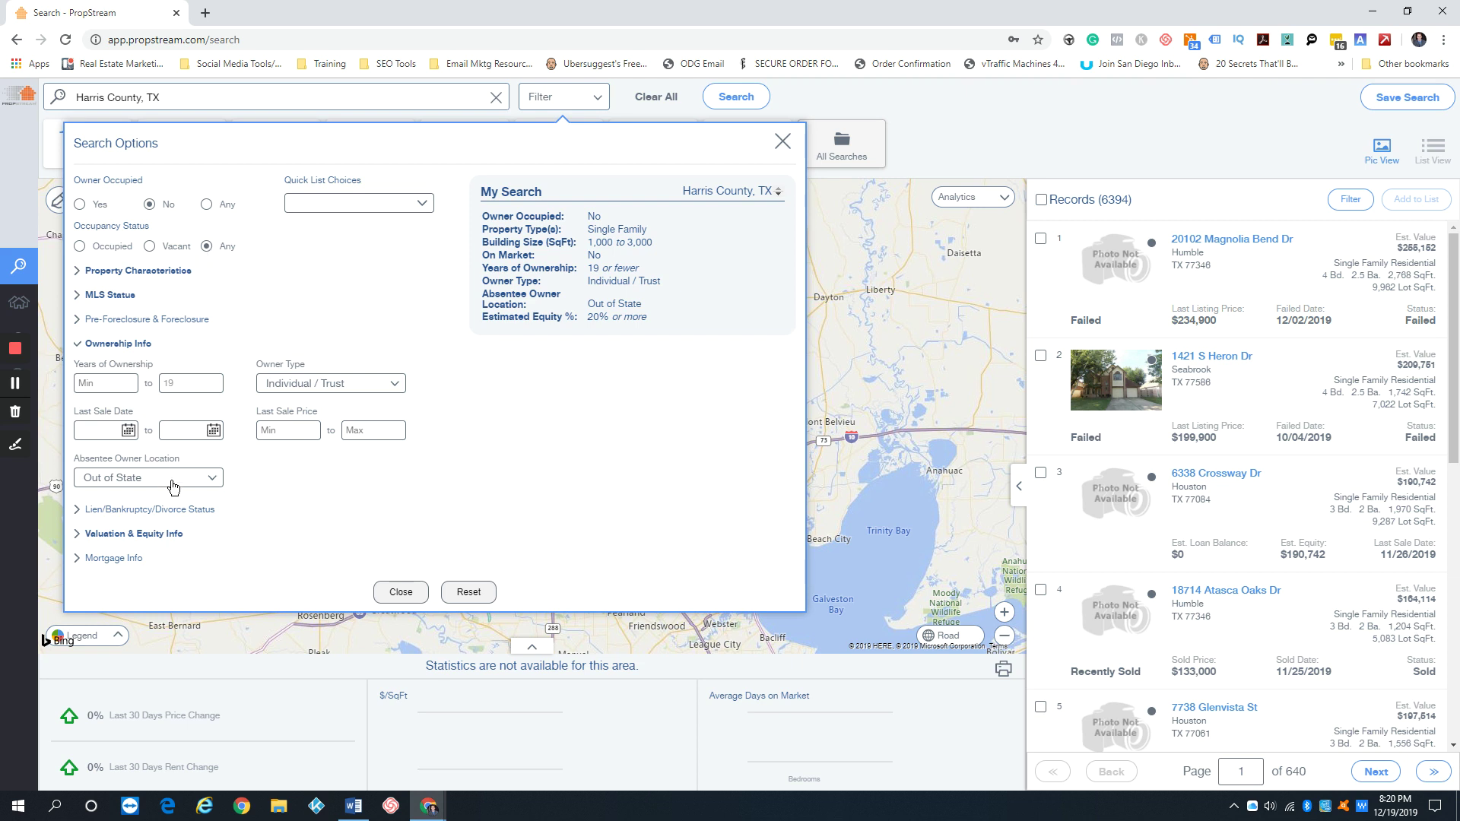
Clear the maximum years of ownership in the ownership criteria, keeping the Out of State absentee owner location
{"action": "left_click_drag", "start_coordinate": [1096, 198], "coordinate": [1143, 198]}
{"action": "left_click", "coordinate": [1183, 200]}
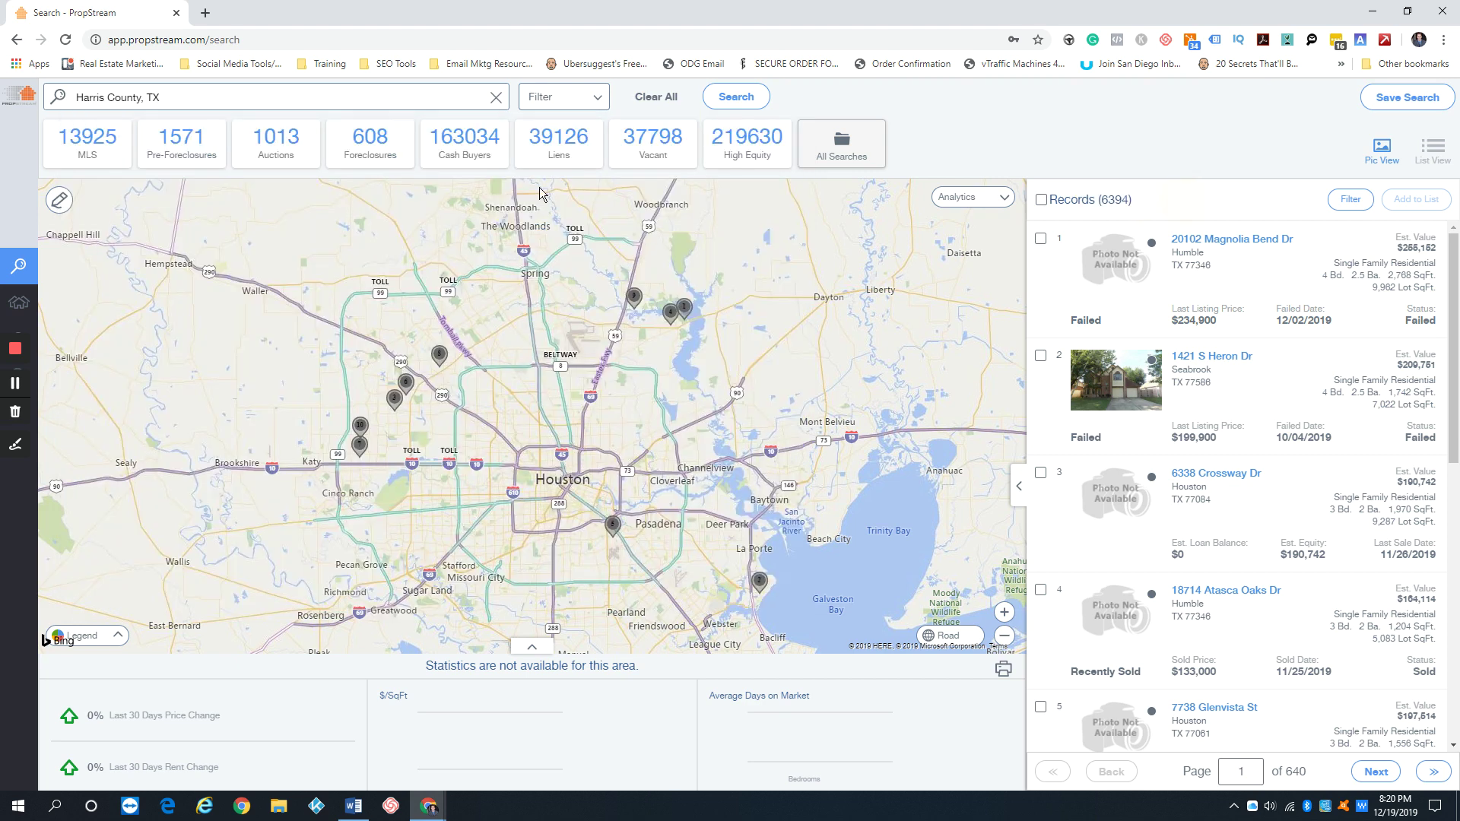
{"action": "left_click", "coordinate": [597, 97]}
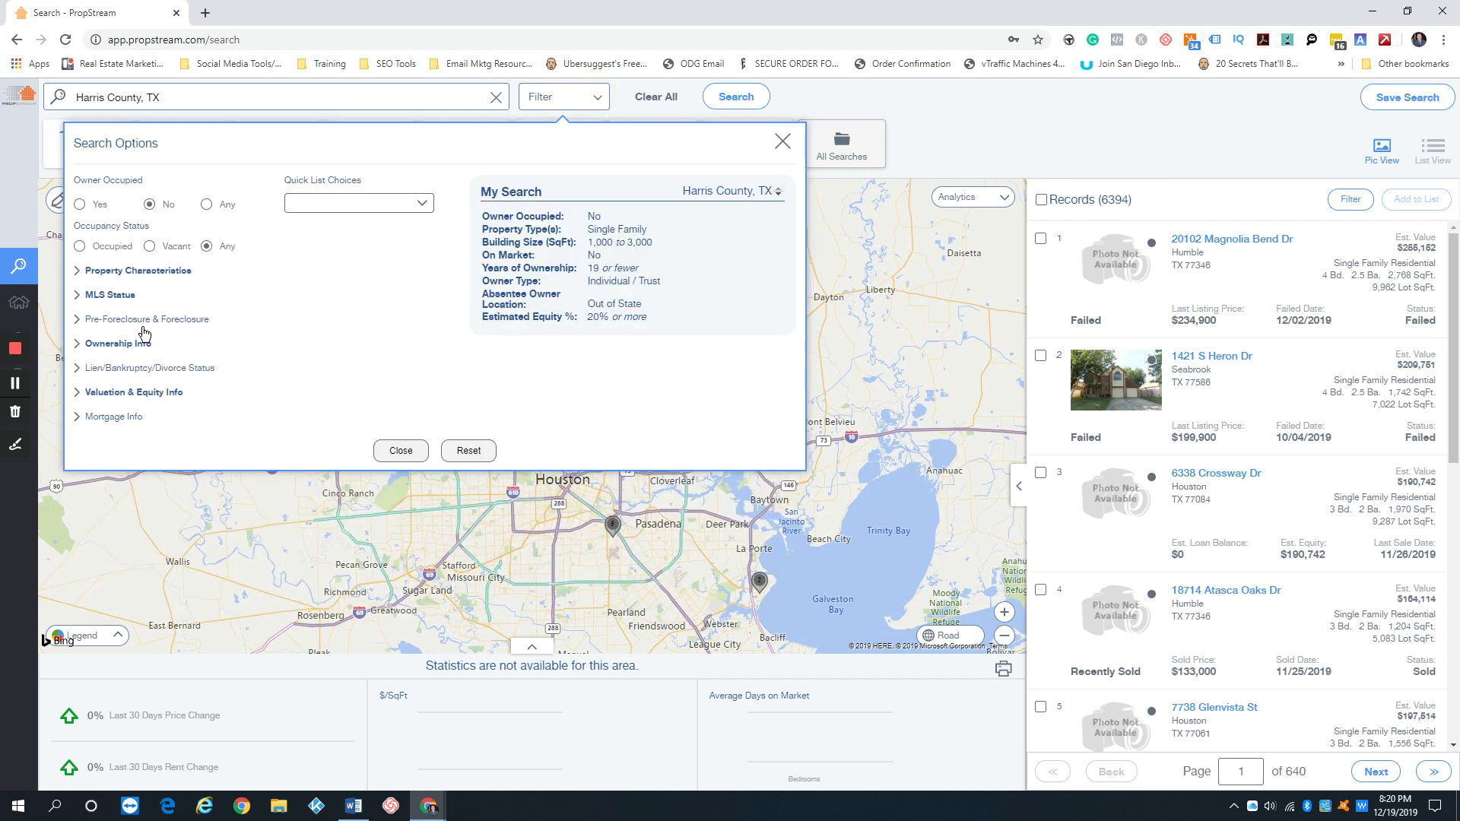
{"action": "left_click", "coordinate": [114, 345]}
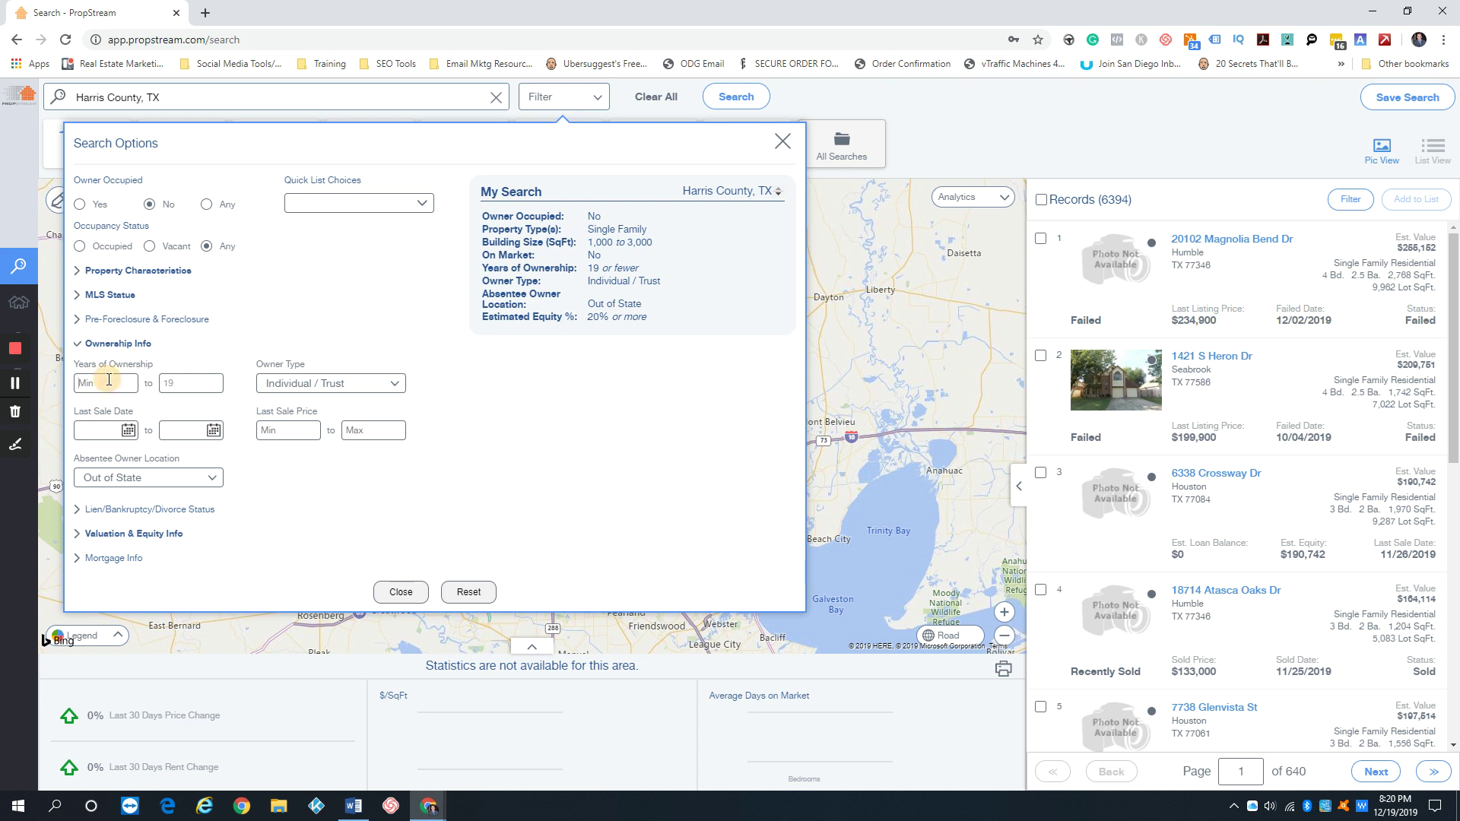
{"action": "left_click_drag", "start_coordinate": [195, 383], "coordinate": [153, 390]}
{"action": "key", "text": "BackSpace"}
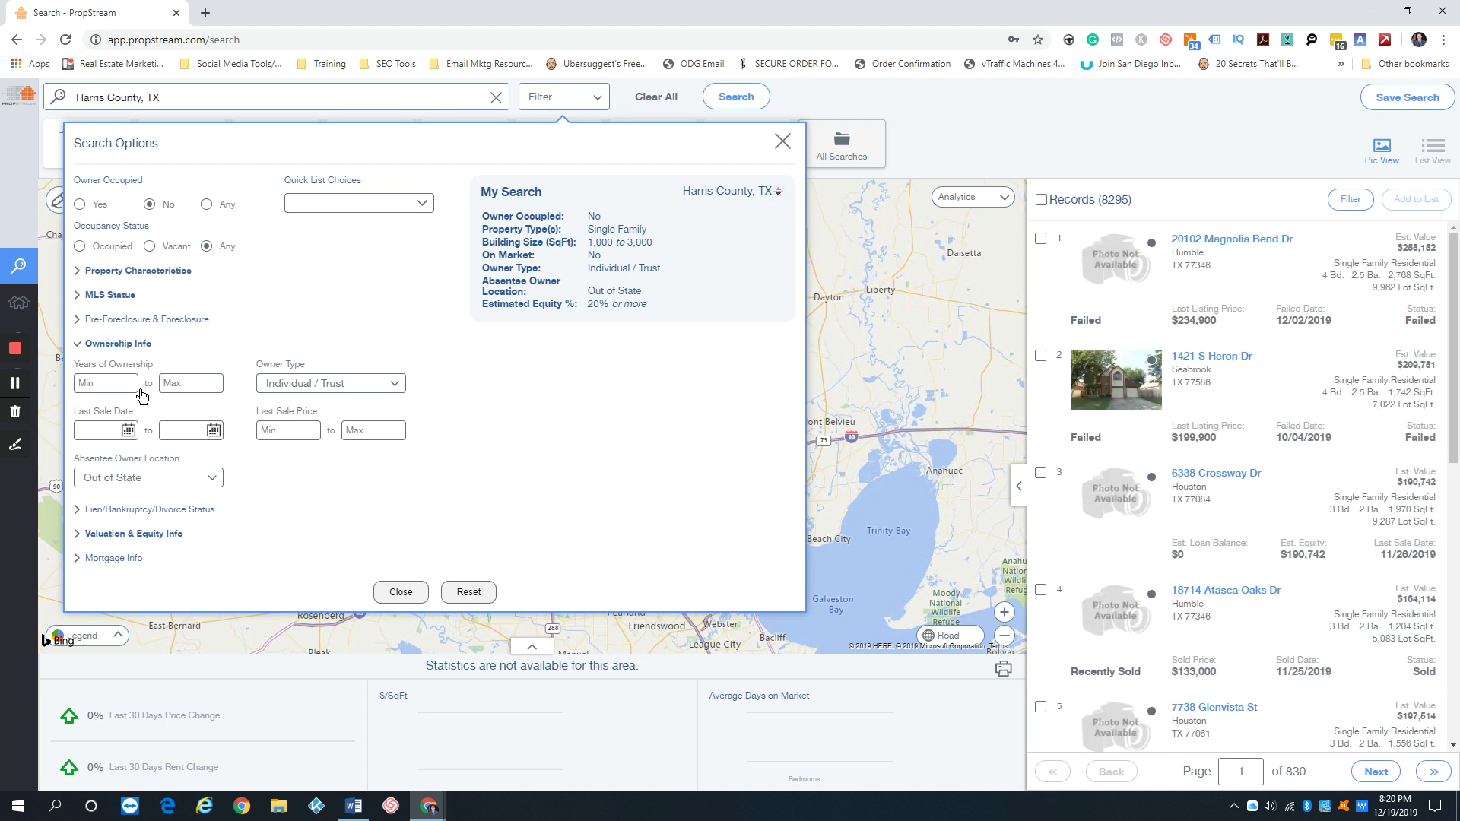
Try a minimum of 10 years of ownership for the out-of-state owners, and clear the minimum again
{"action": "left_click", "coordinate": [98, 383]}
{"action": "type", "text": "10"}
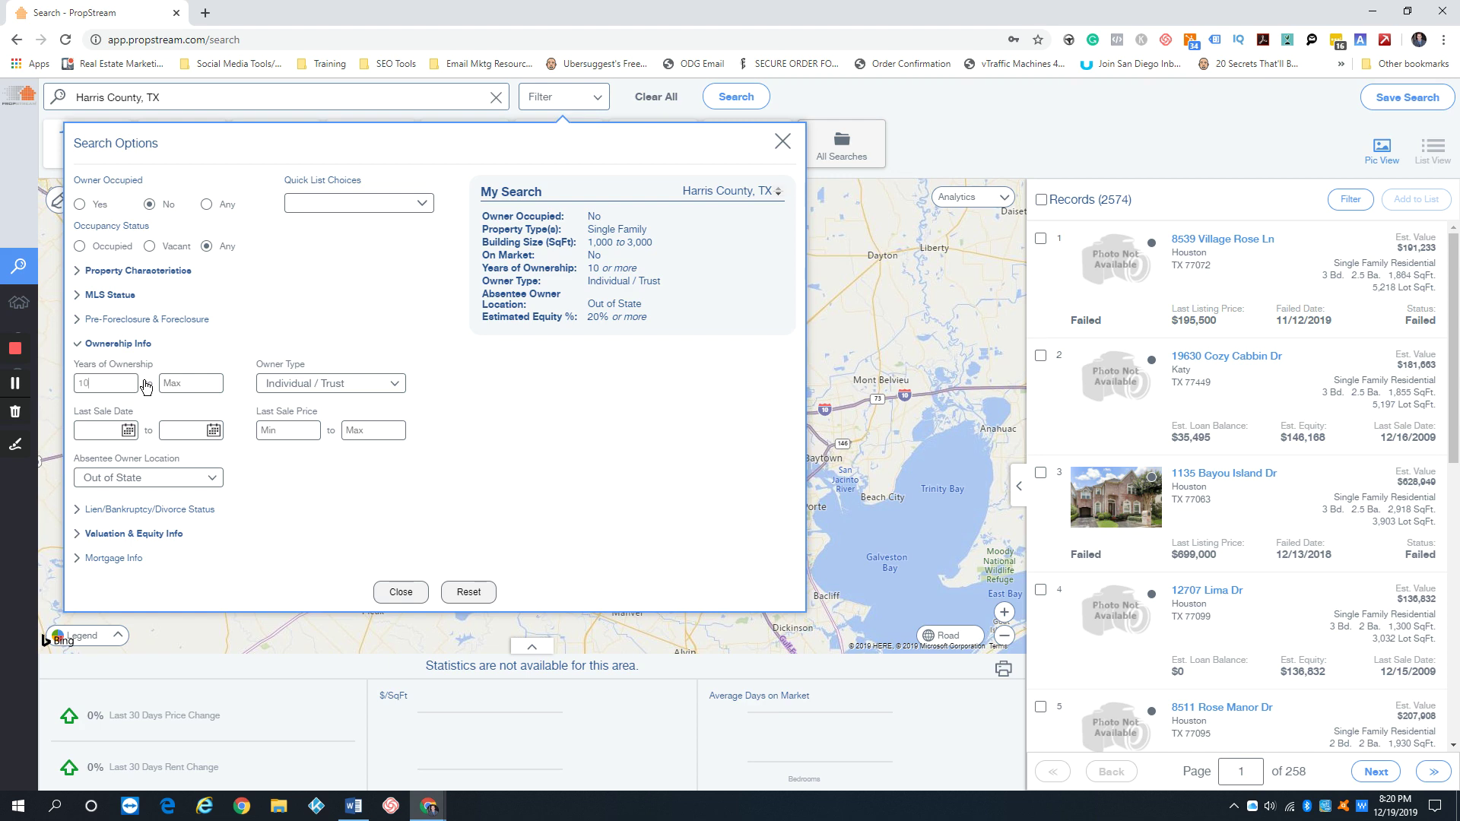
{"action": "key", "text": "BackSpace"}
{"action": "key", "text": "BackSpace"}
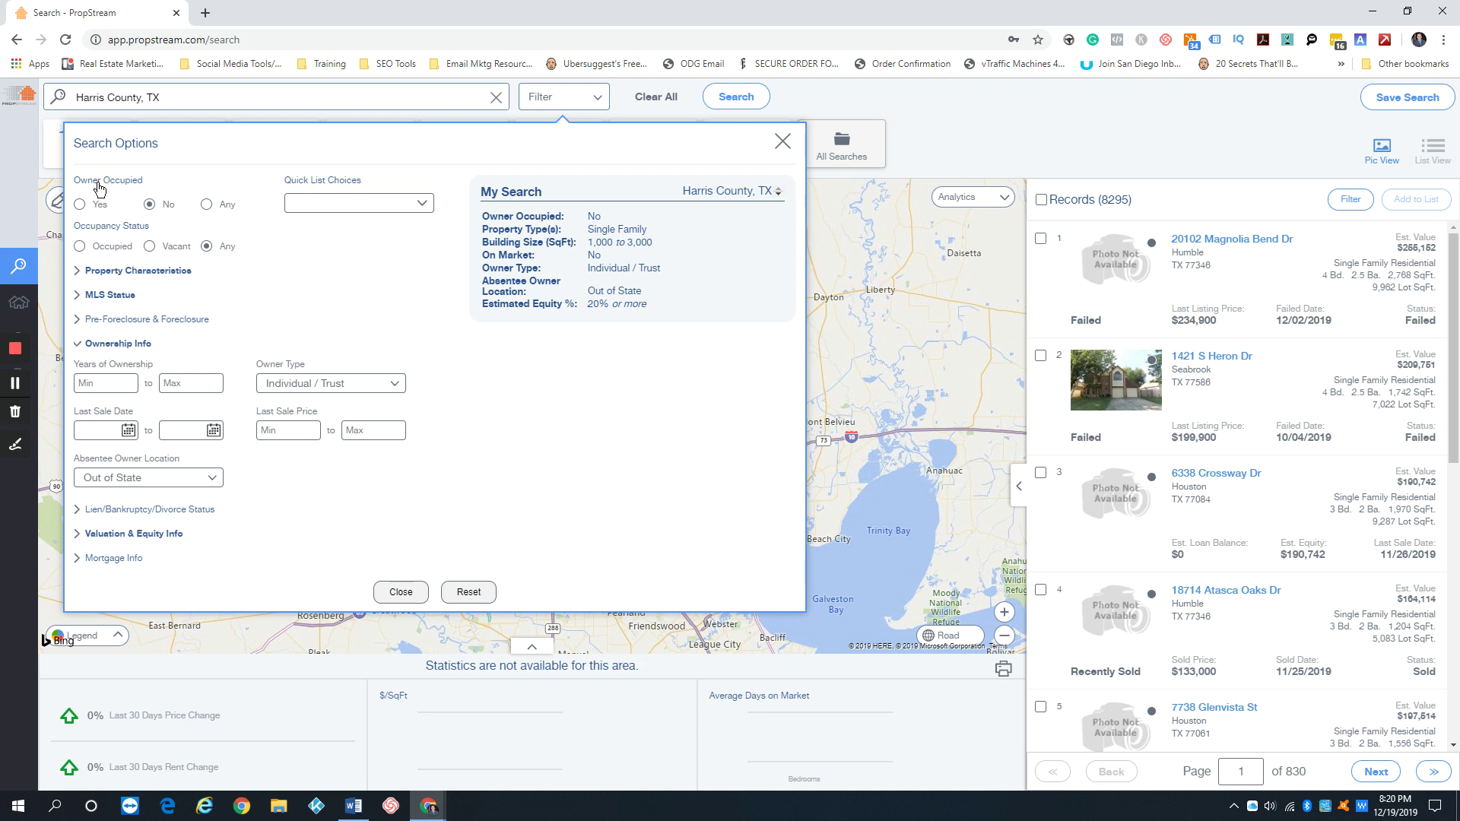
Set Owner Occupied to Any and Occupancy Status to Vacant, and remove the Out of State absentee owner restriction
{"action": "left_click", "coordinate": [206, 204]}
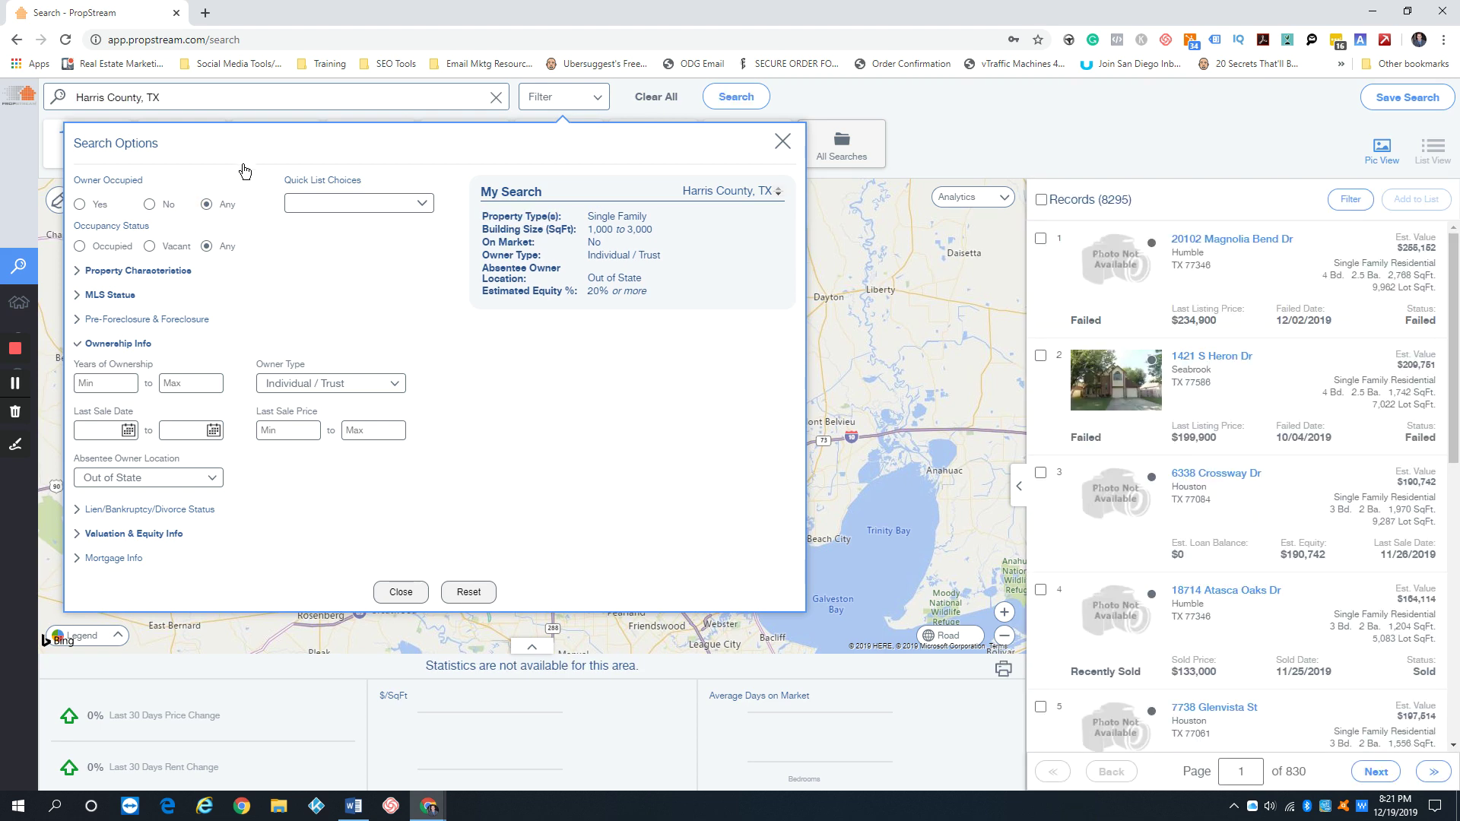
{"action": "left_click", "coordinate": [150, 245]}
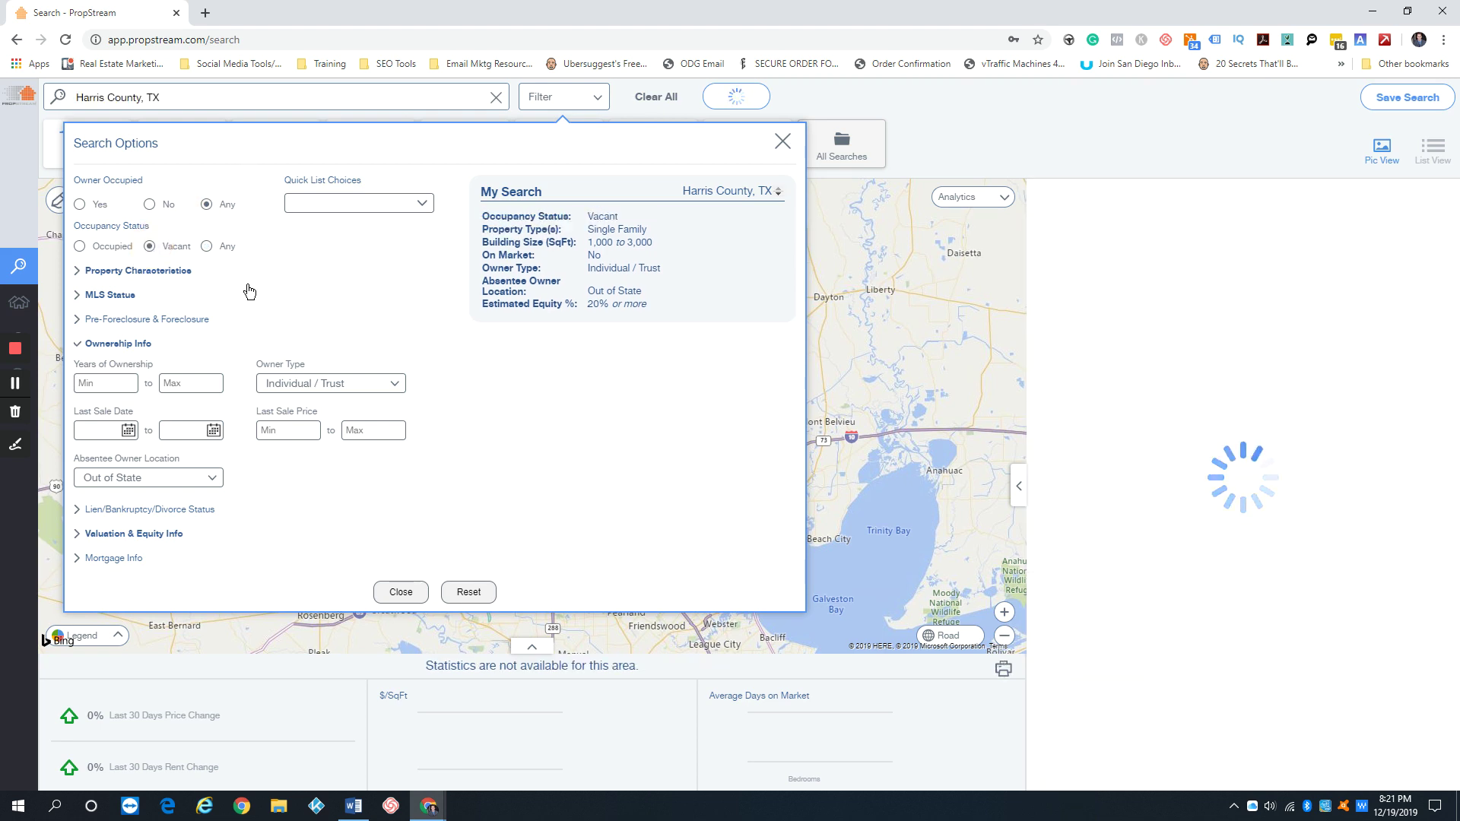
{"action": "left_click", "coordinate": [137, 477]}
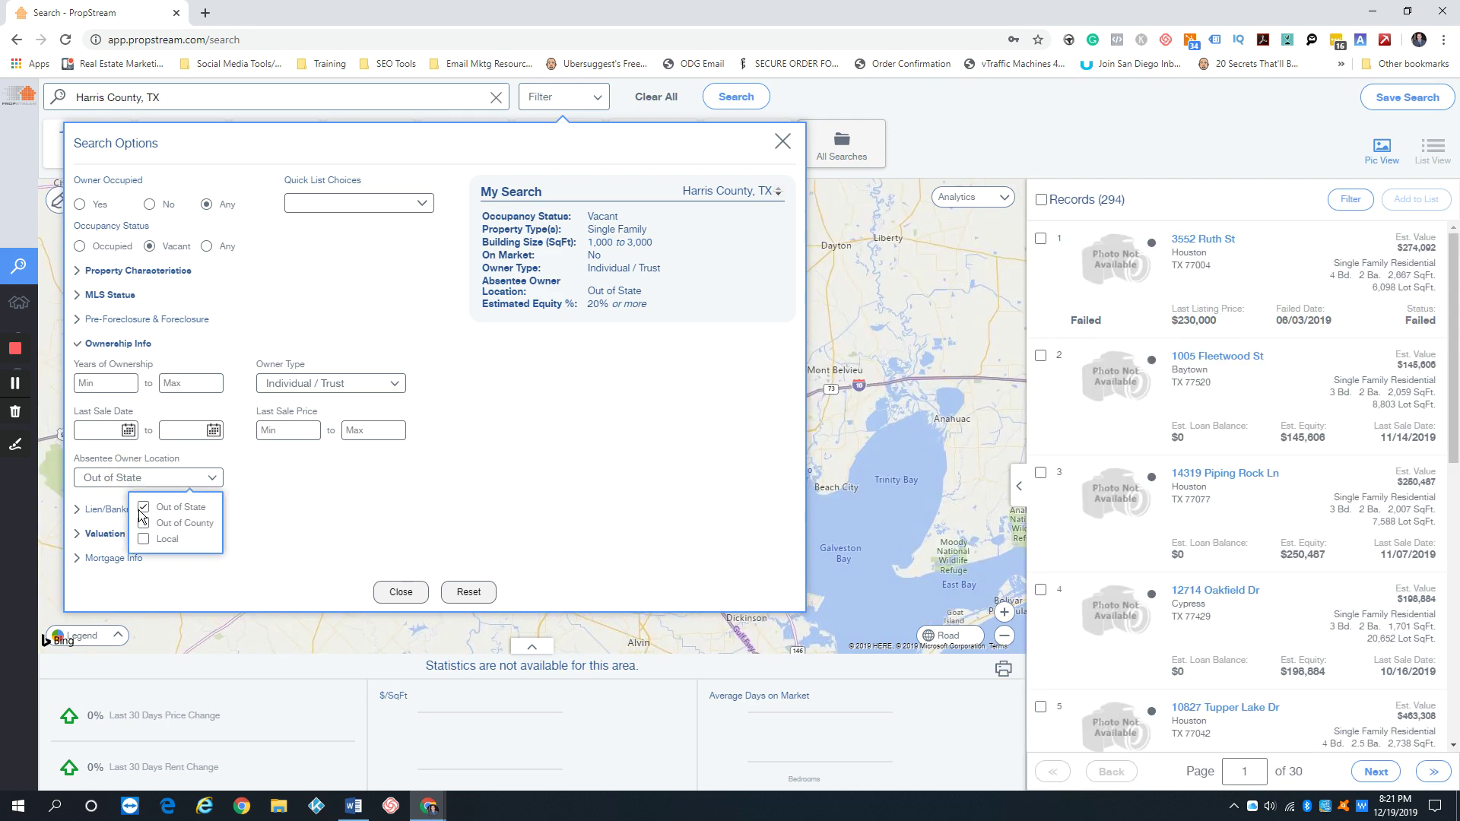
{"action": "left_click", "coordinate": [143, 506]}
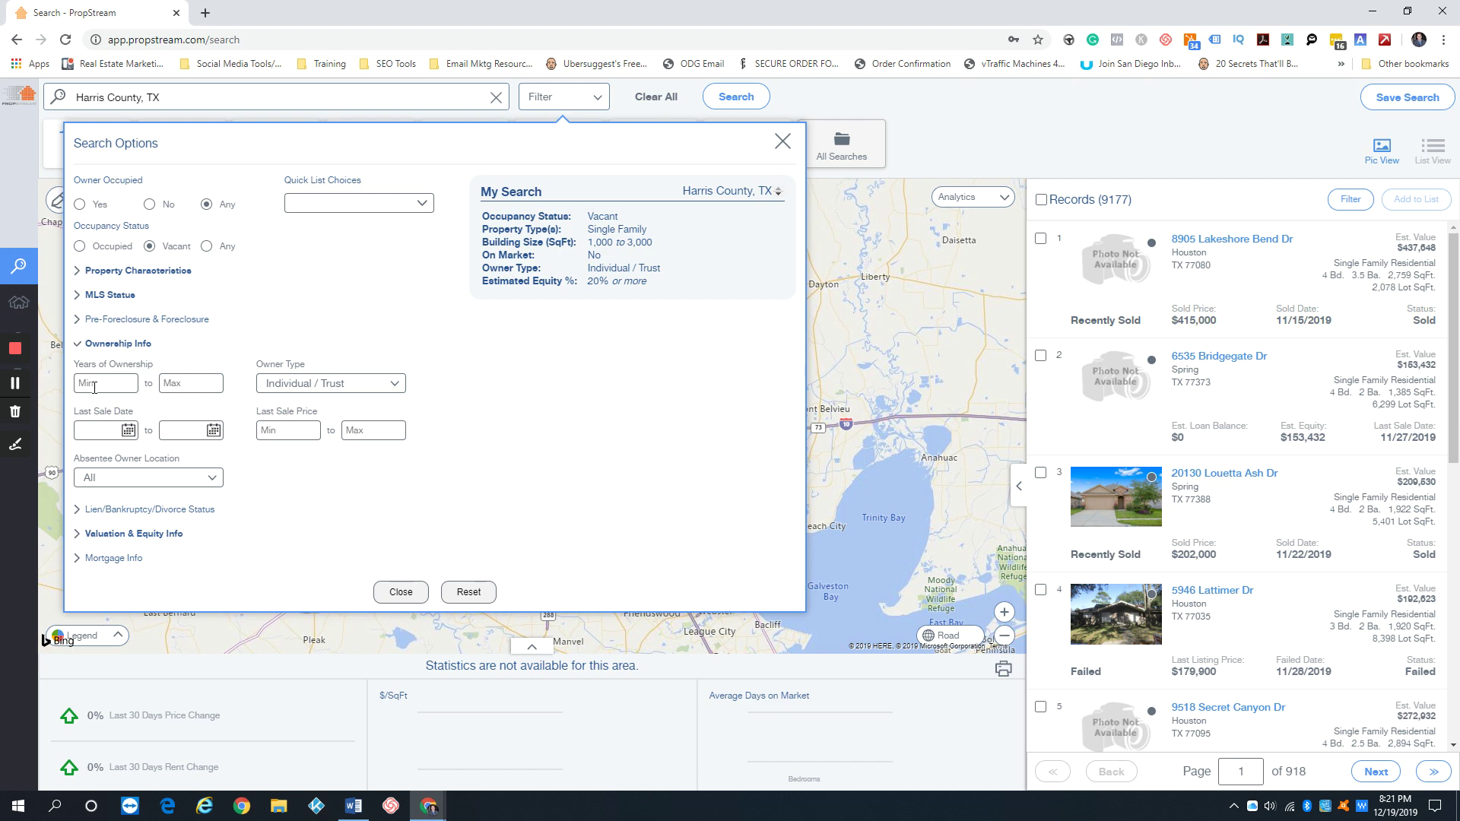
{"action": "left_click", "coordinate": [98, 383]}
{"action": "left_click", "coordinate": [120, 343]}
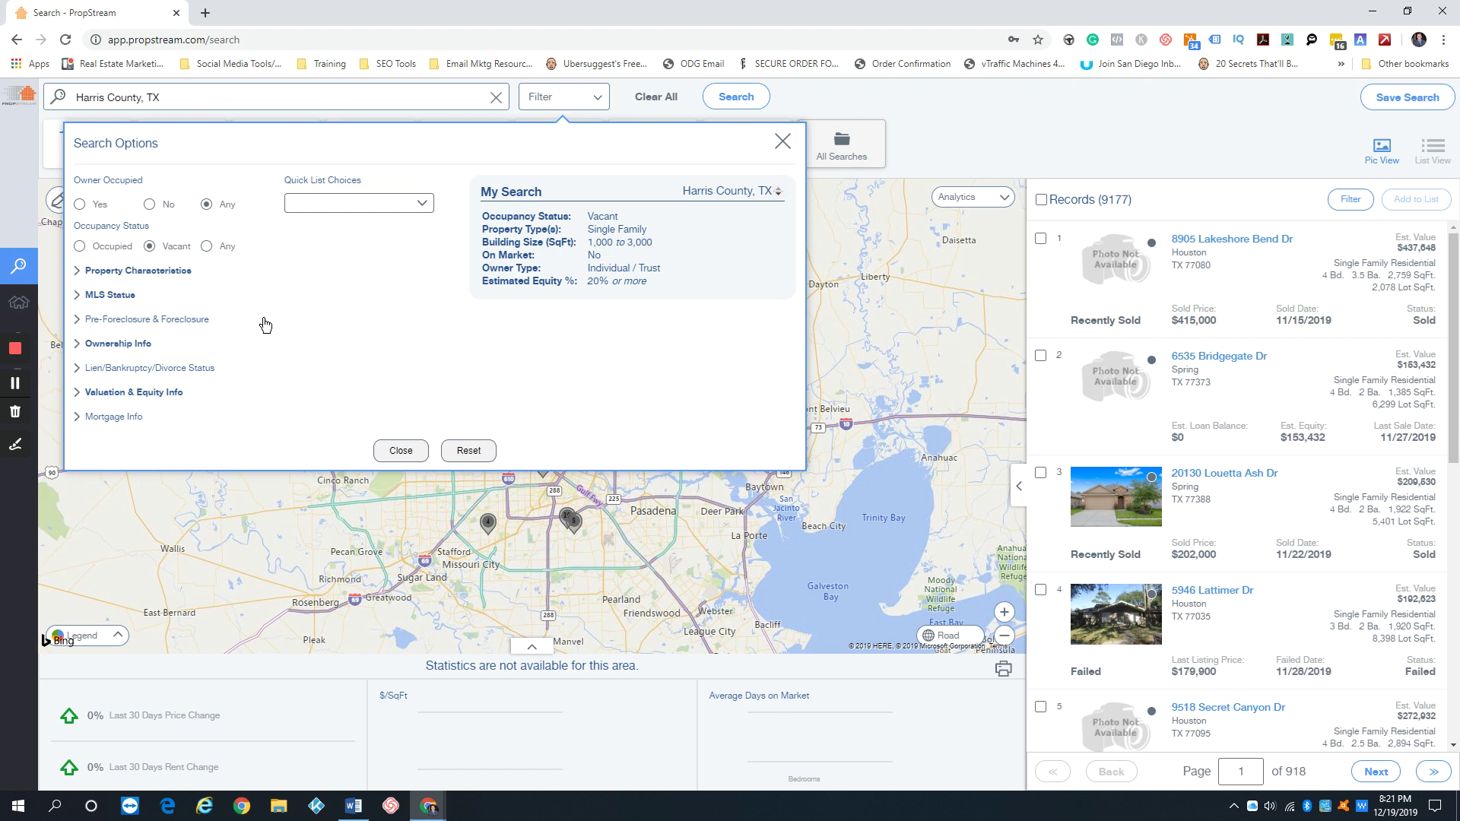
Try the Out of County and Out of State absentee owner locations separately on the vacant properties, removing each again
{"action": "left_click", "coordinate": [111, 345]}
{"action": "left_click", "coordinate": [139, 476]}
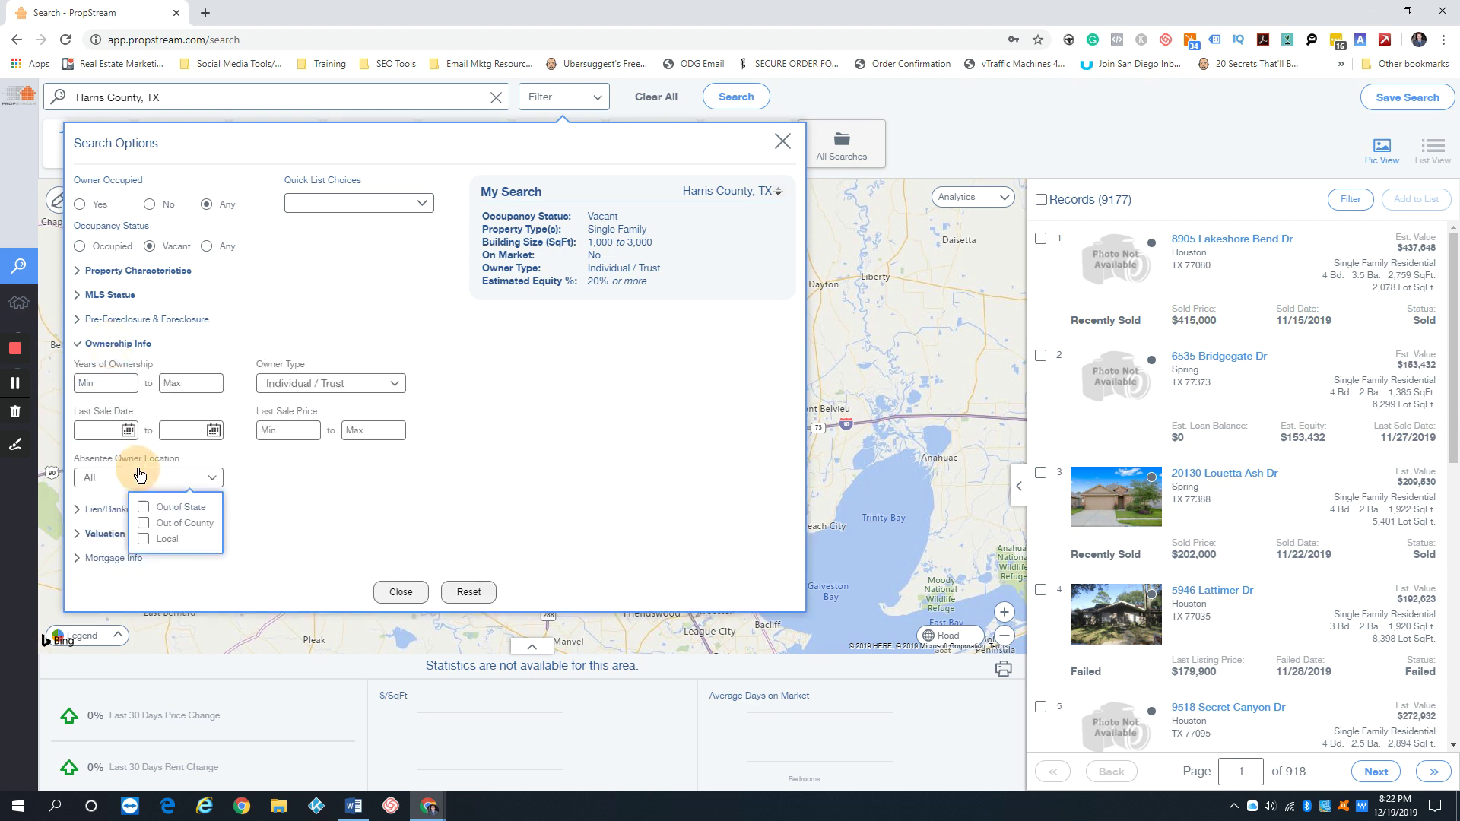
{"action": "left_click", "coordinate": [143, 524]}
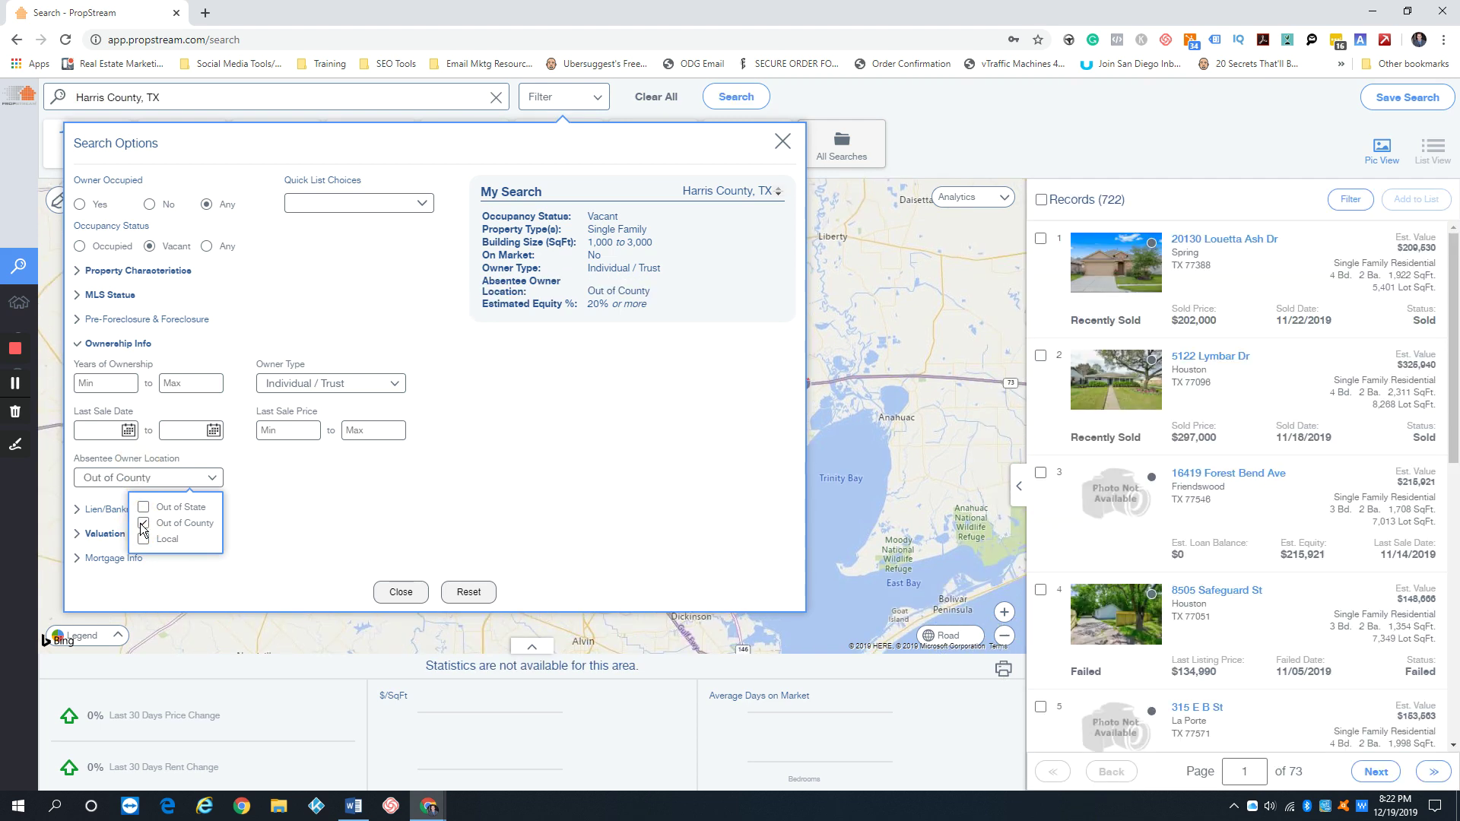
{"action": "left_click", "coordinate": [143, 524]}
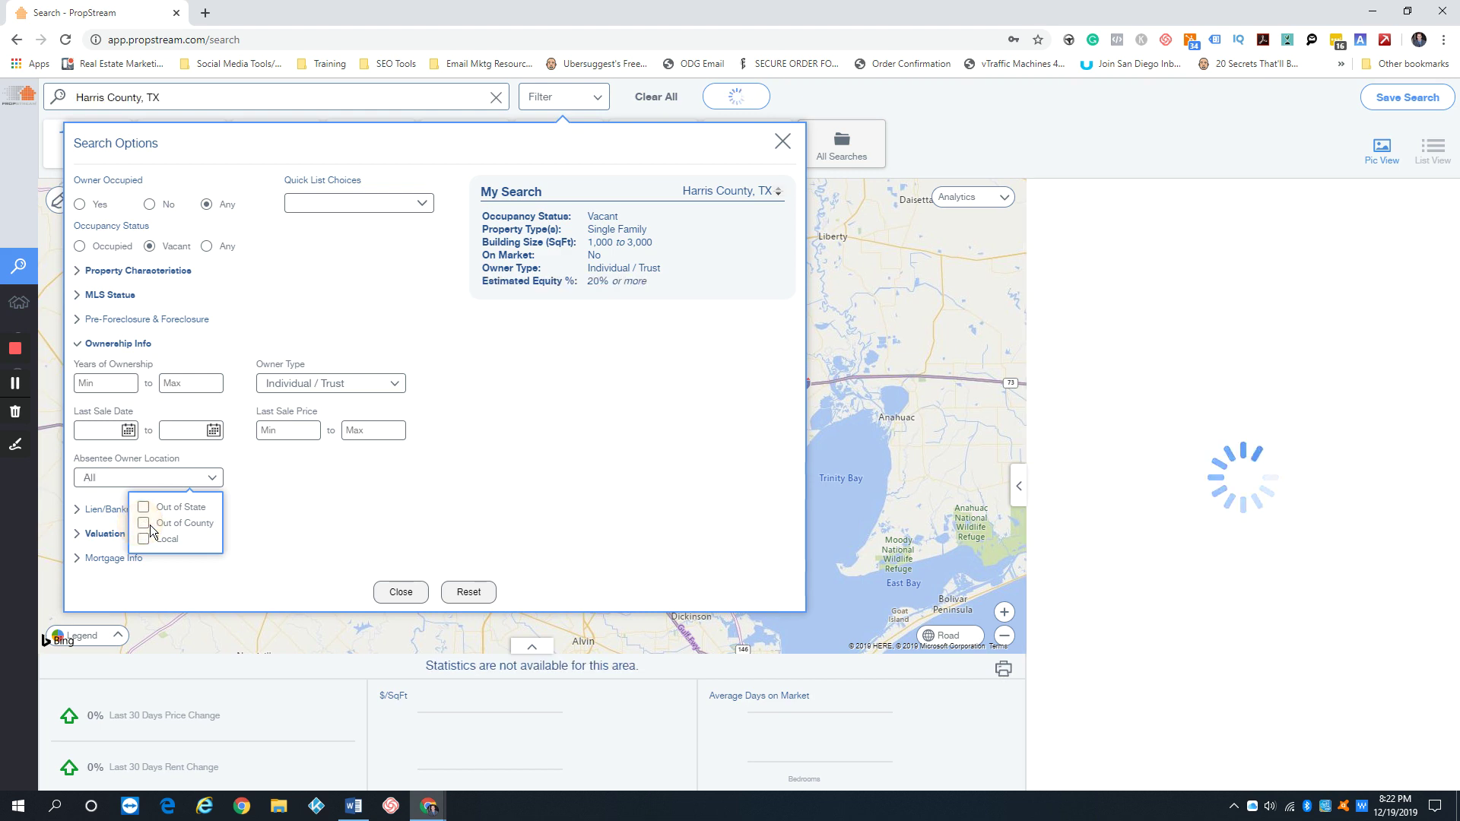
{"action": "left_click", "coordinate": [143, 508]}
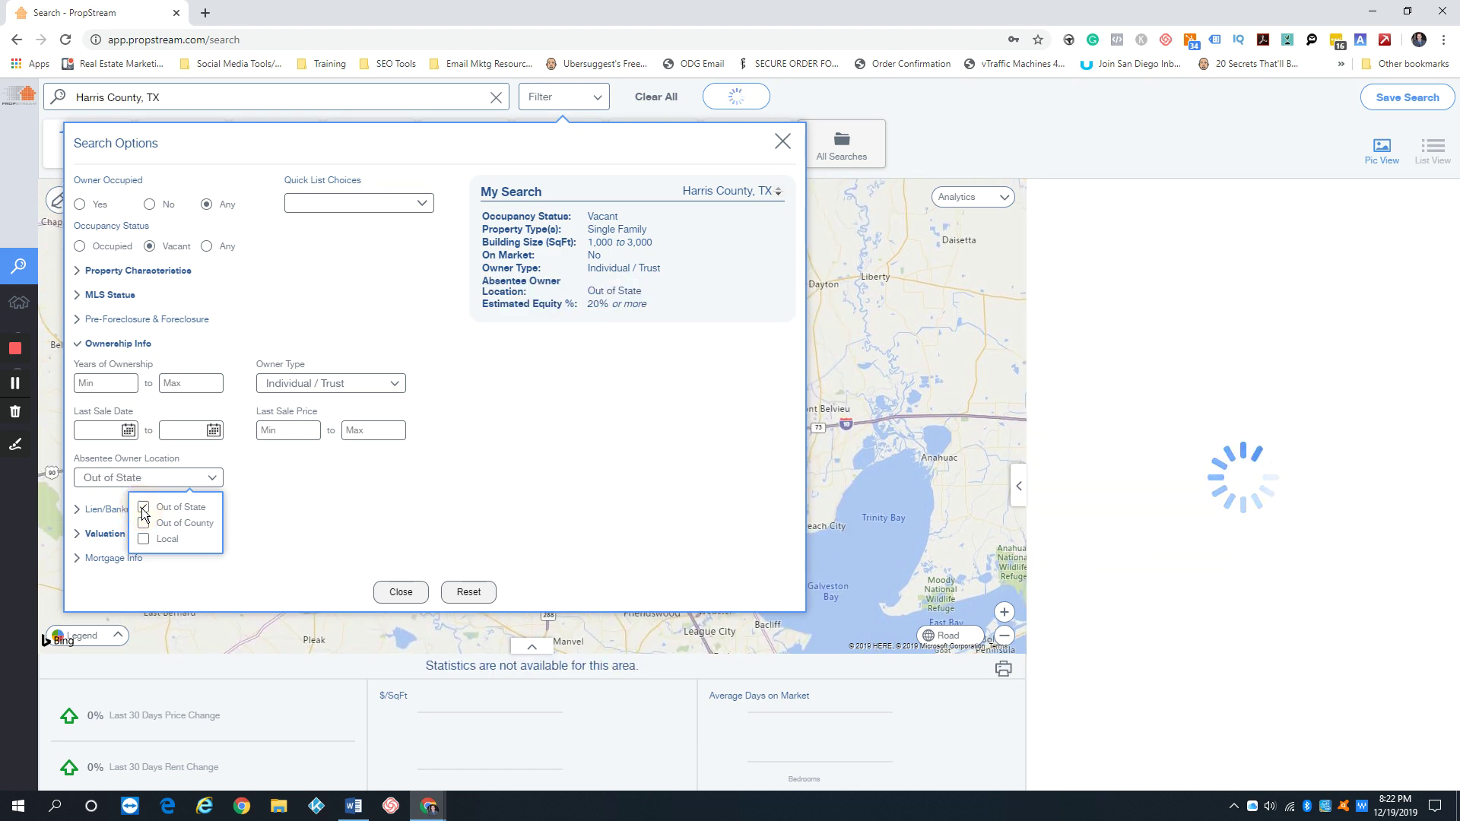
{"action": "left_click", "coordinate": [143, 508]}
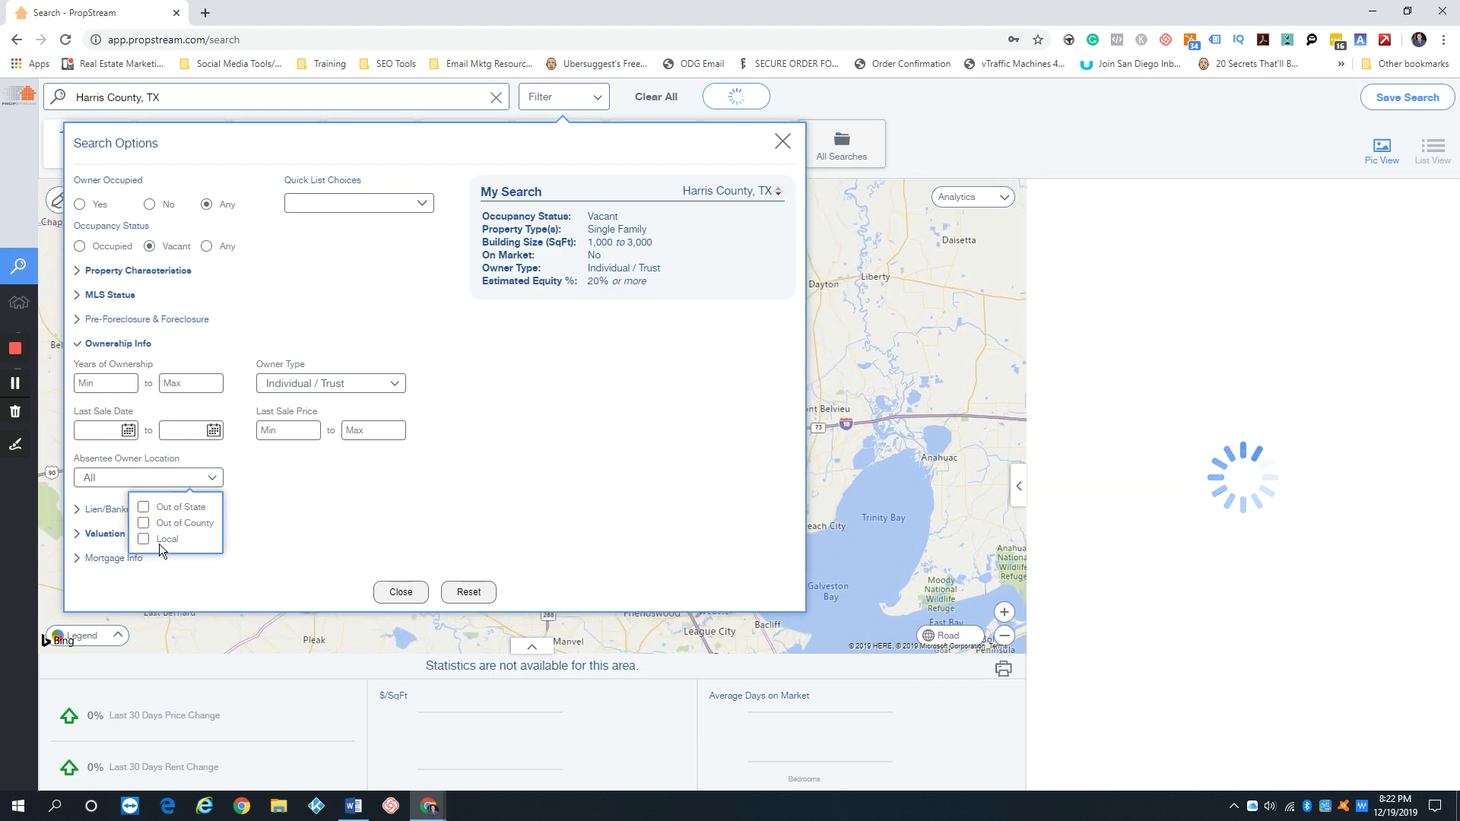
{"action": "left_click", "coordinate": [118, 343]}
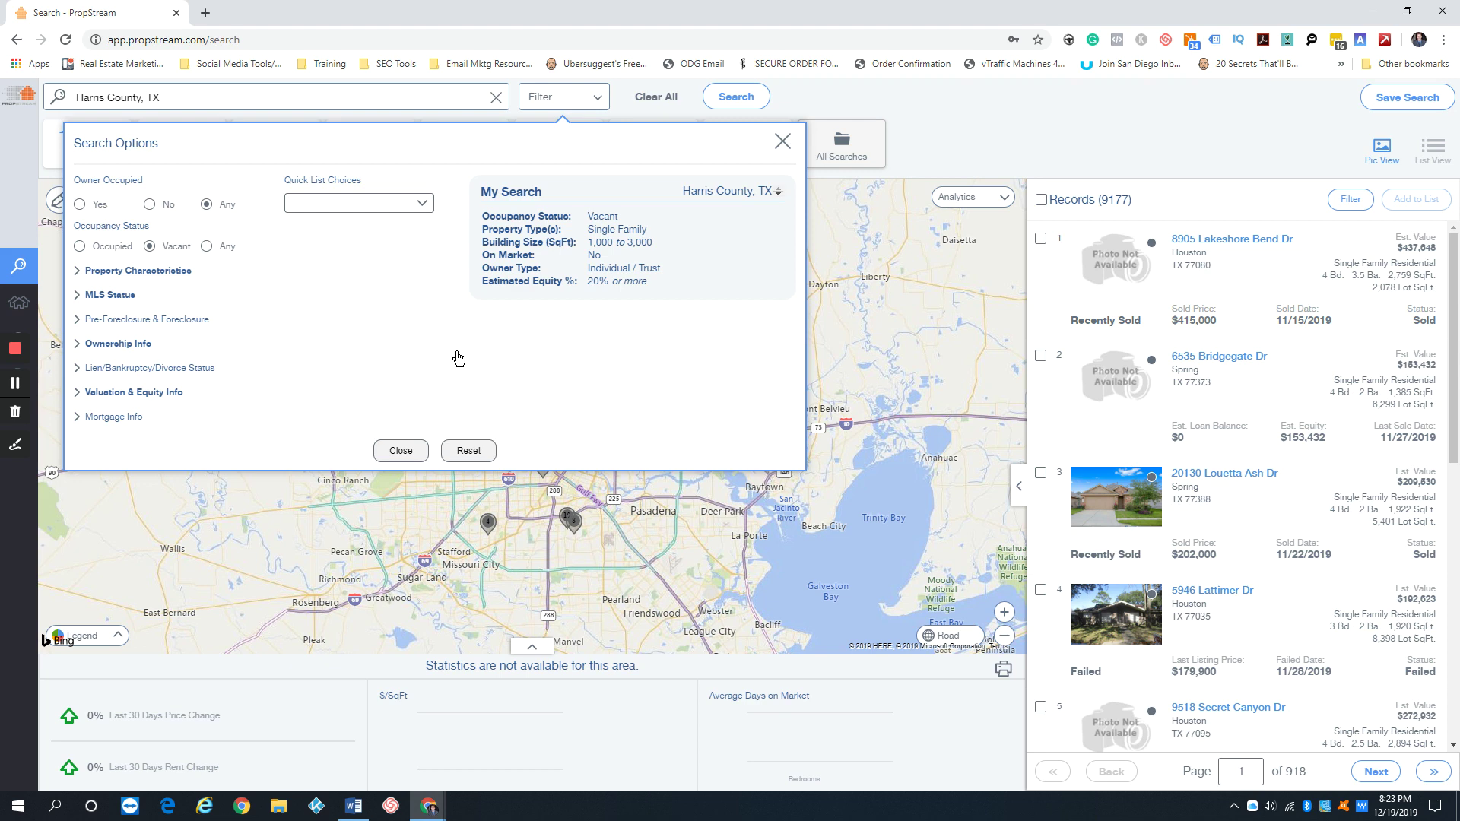
Try limiting the vacant properties to a maximum year built of 1999, and clear the limit again
{"action": "left_click", "coordinate": [180, 274]}
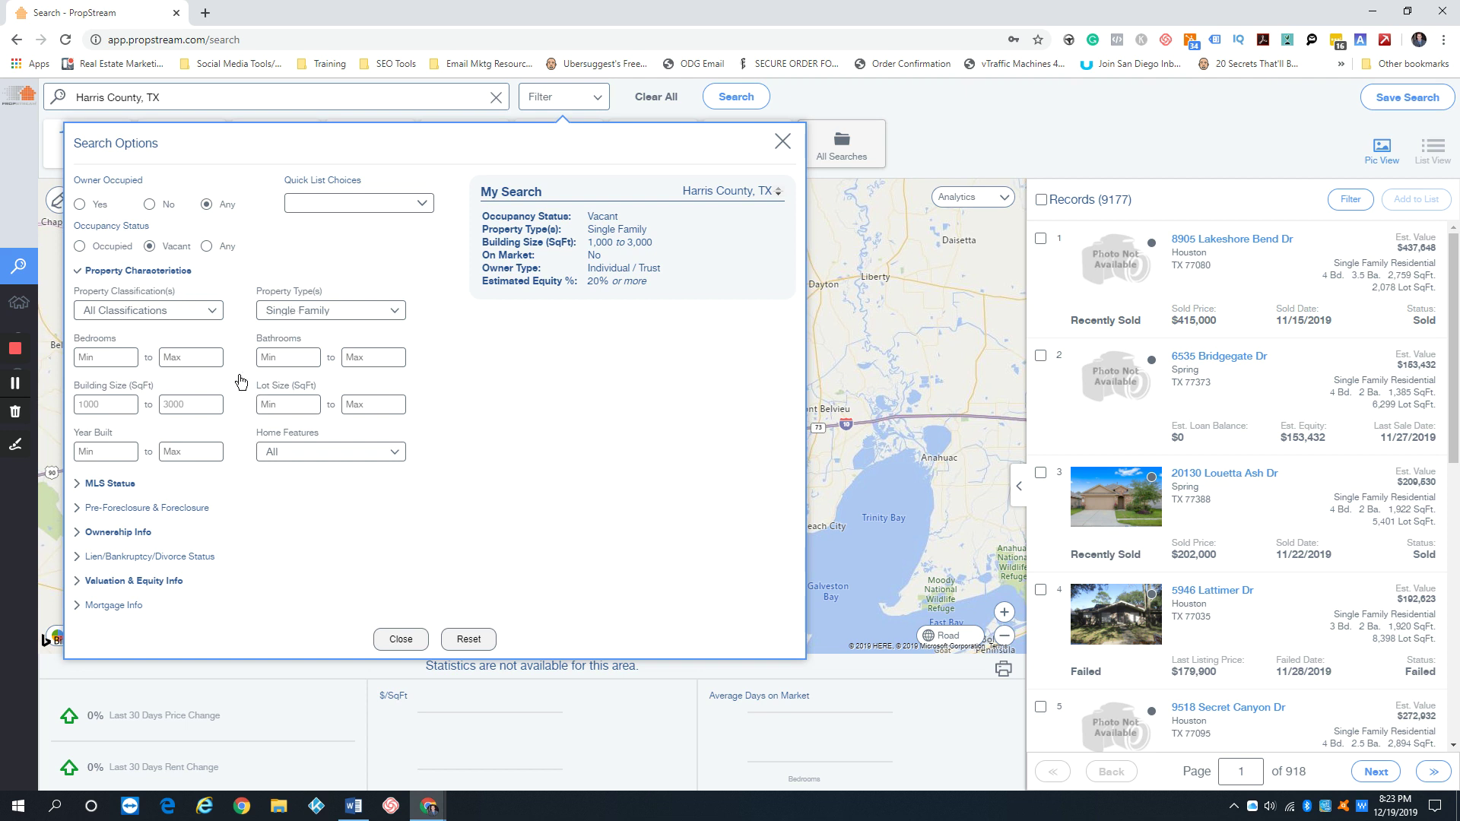
{"action": "left_click", "coordinate": [195, 456]}
{"action": "type", "text": "1999"}
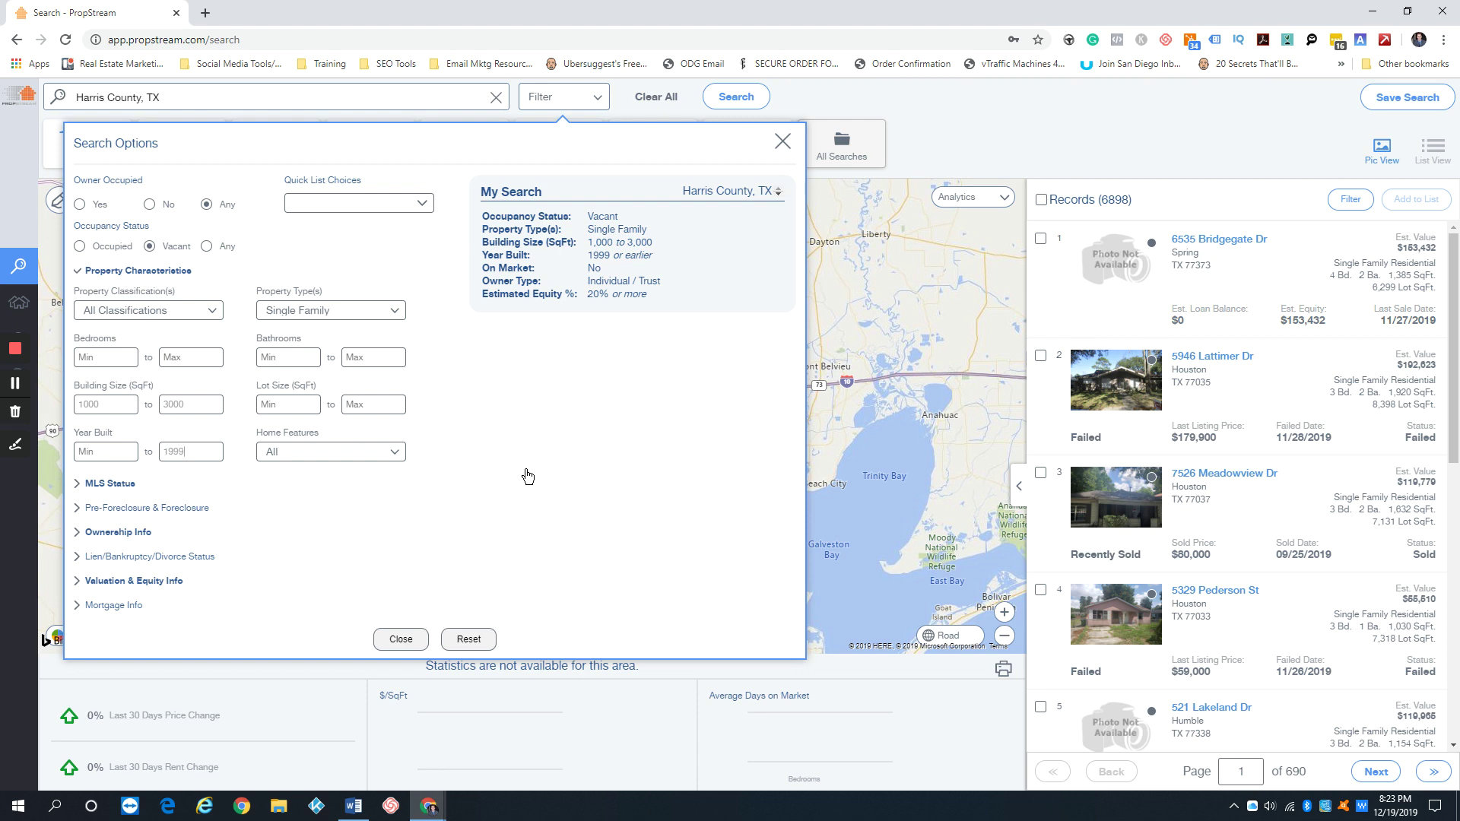
{"action": "key", "text": "BackSpace"}
{"action": "key", "text": "BackSpace"}
{"action": "key", "text": "BackSpace"}
{"action": "key", "text": "BackSpace"}
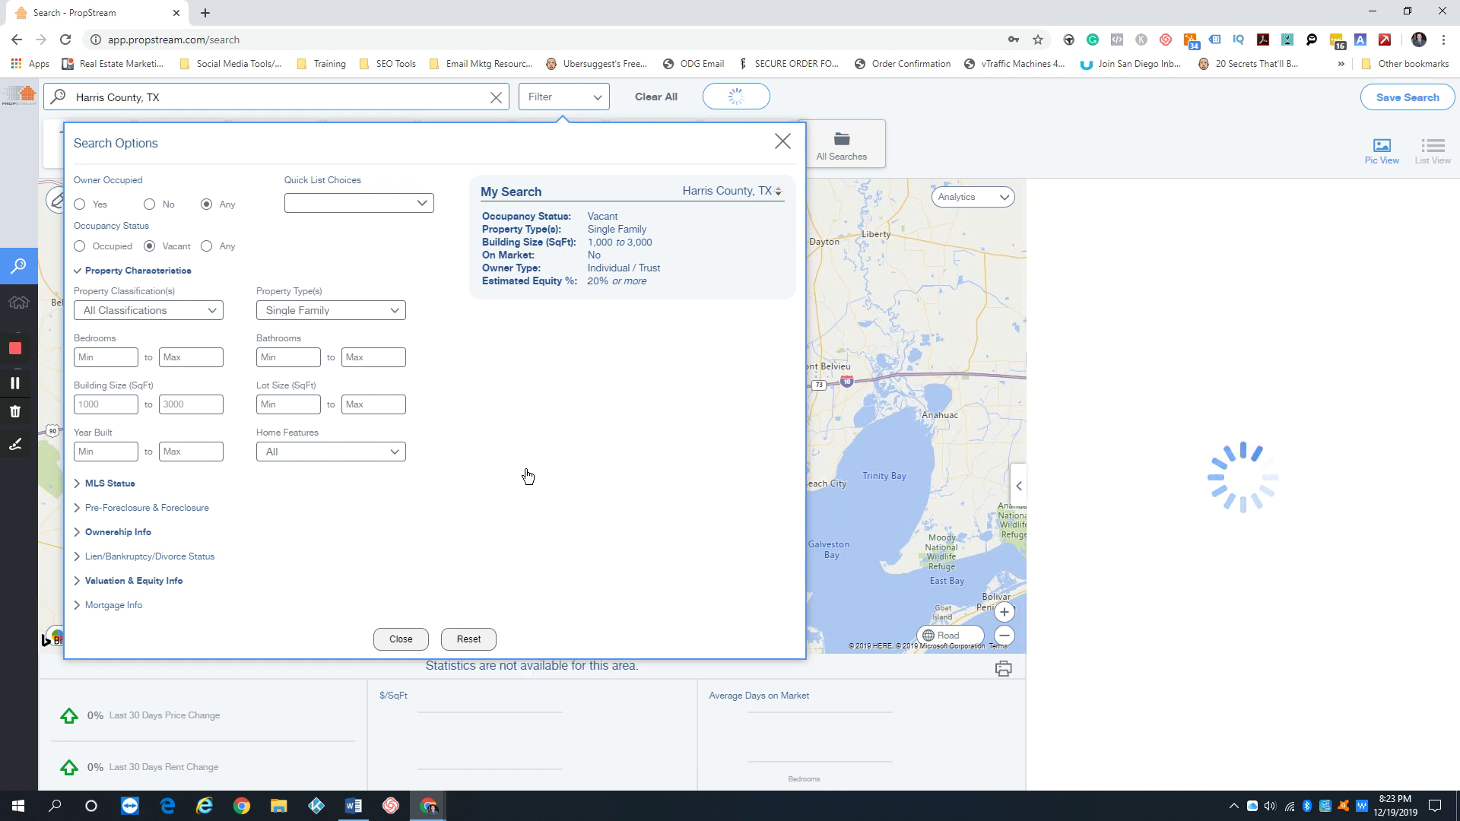
{"action": "mouse_move", "coordinate": [44, 276]}
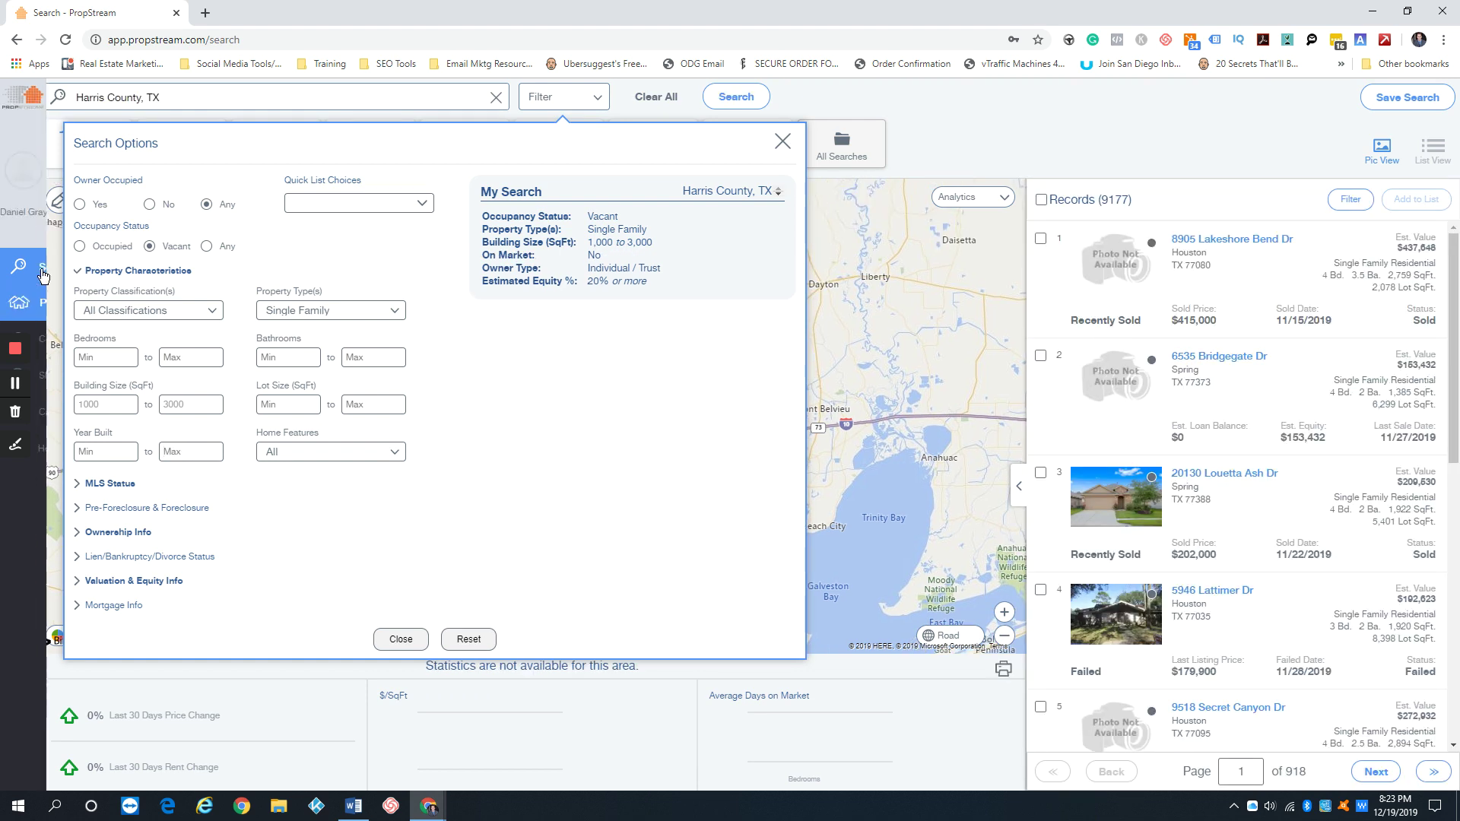
{"action": "left_click", "coordinate": [173, 270]}
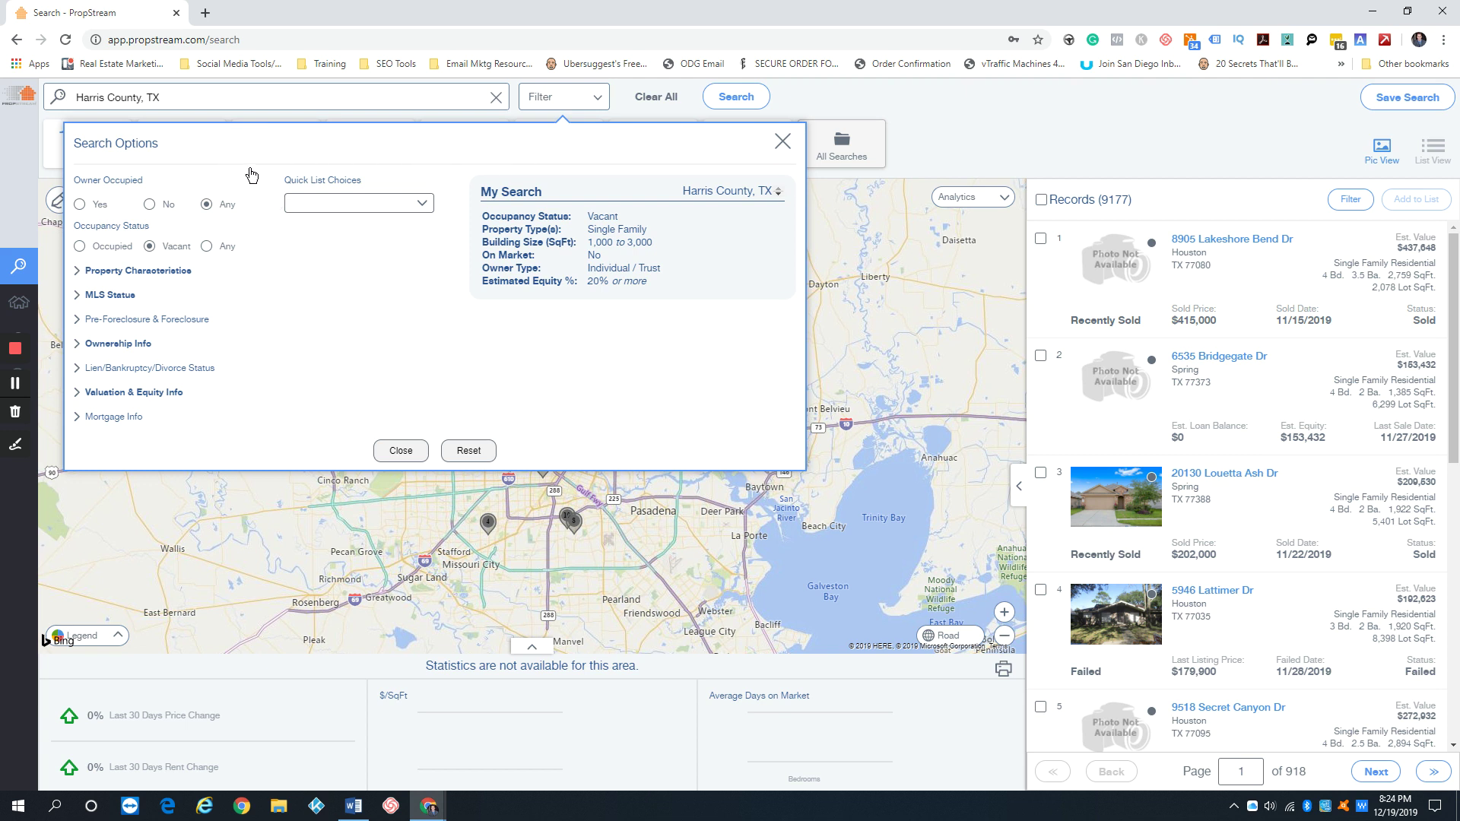
Switch the search to owner-occupied properties with Occupied status, and set the maximum year built to 1999
{"action": "left_click", "coordinate": [77, 207]}
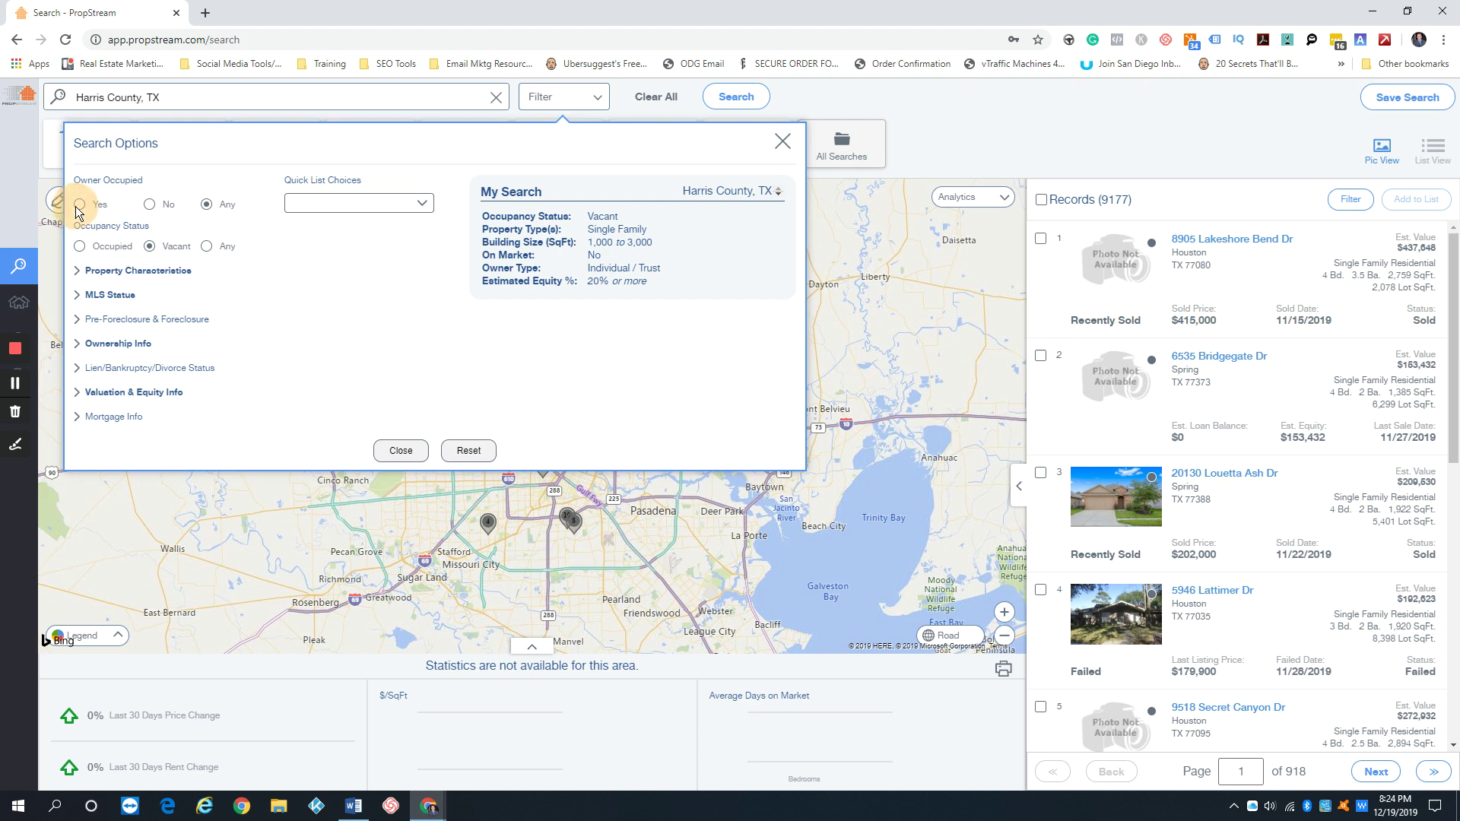
{"action": "left_click", "coordinate": [80, 247]}
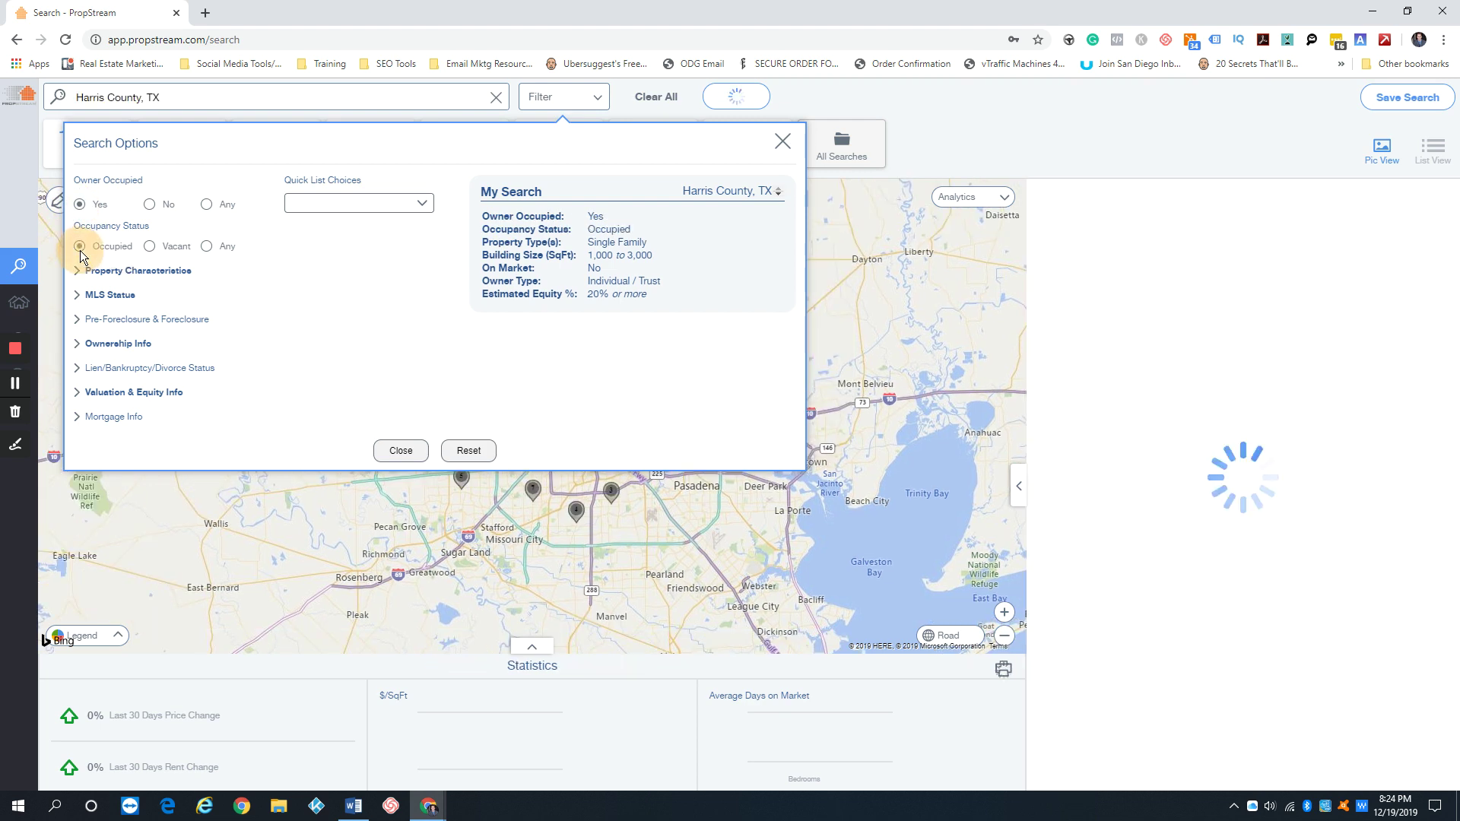
{"action": "left_click", "coordinate": [146, 273]}
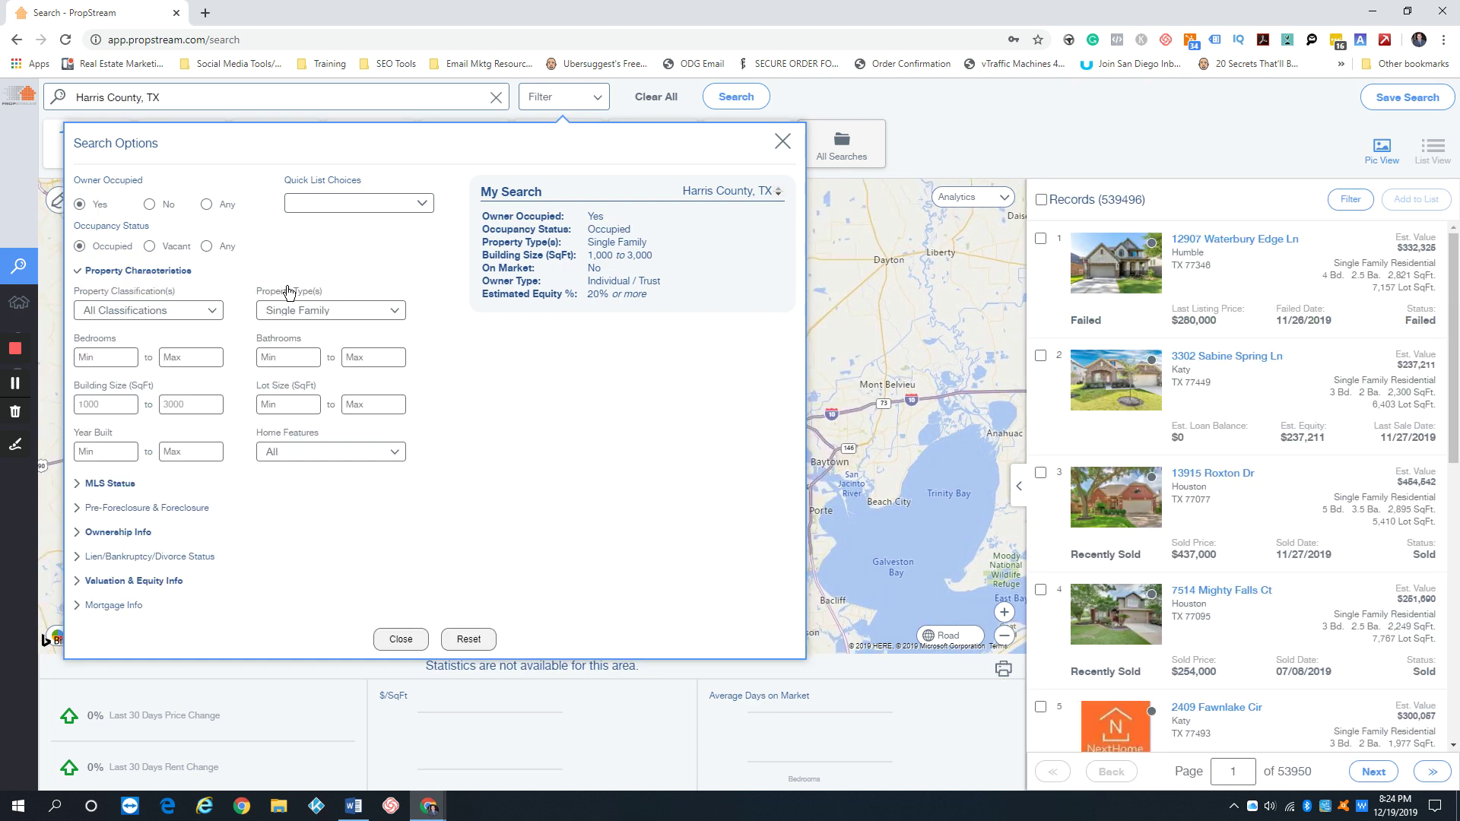
{"action": "left_click", "coordinate": [355, 310]}
{"action": "left_click", "coordinate": [355, 311]}
{"action": "left_click", "coordinate": [184, 450]}
{"action": "type", "text": "1999"}
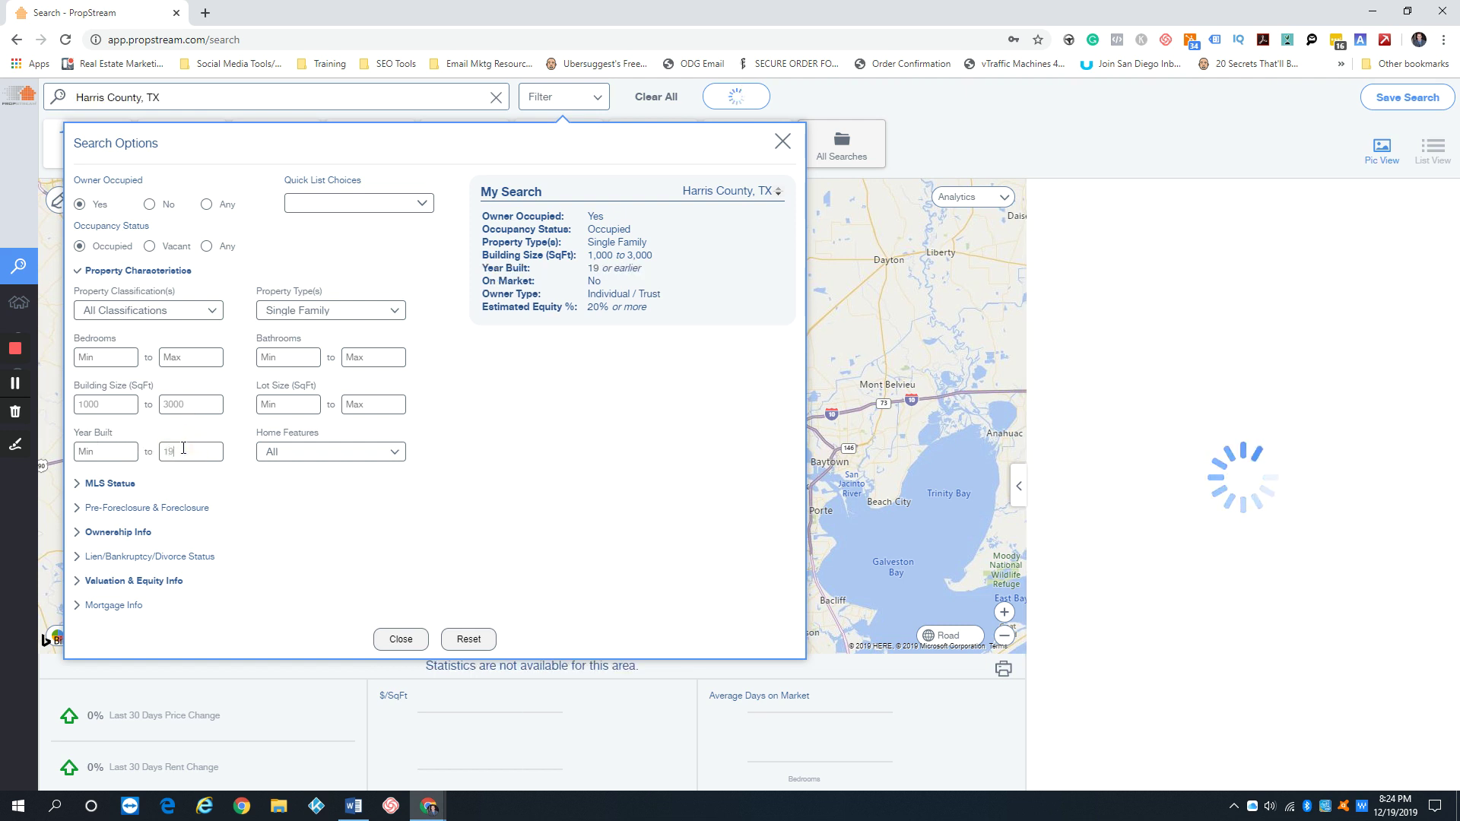
{"action": "left_click", "coordinate": [150, 270]}
Review the MLS status, ownership, and valuation and equity criteria of the owner-occupied search
{"action": "left_click", "coordinate": [114, 295]}
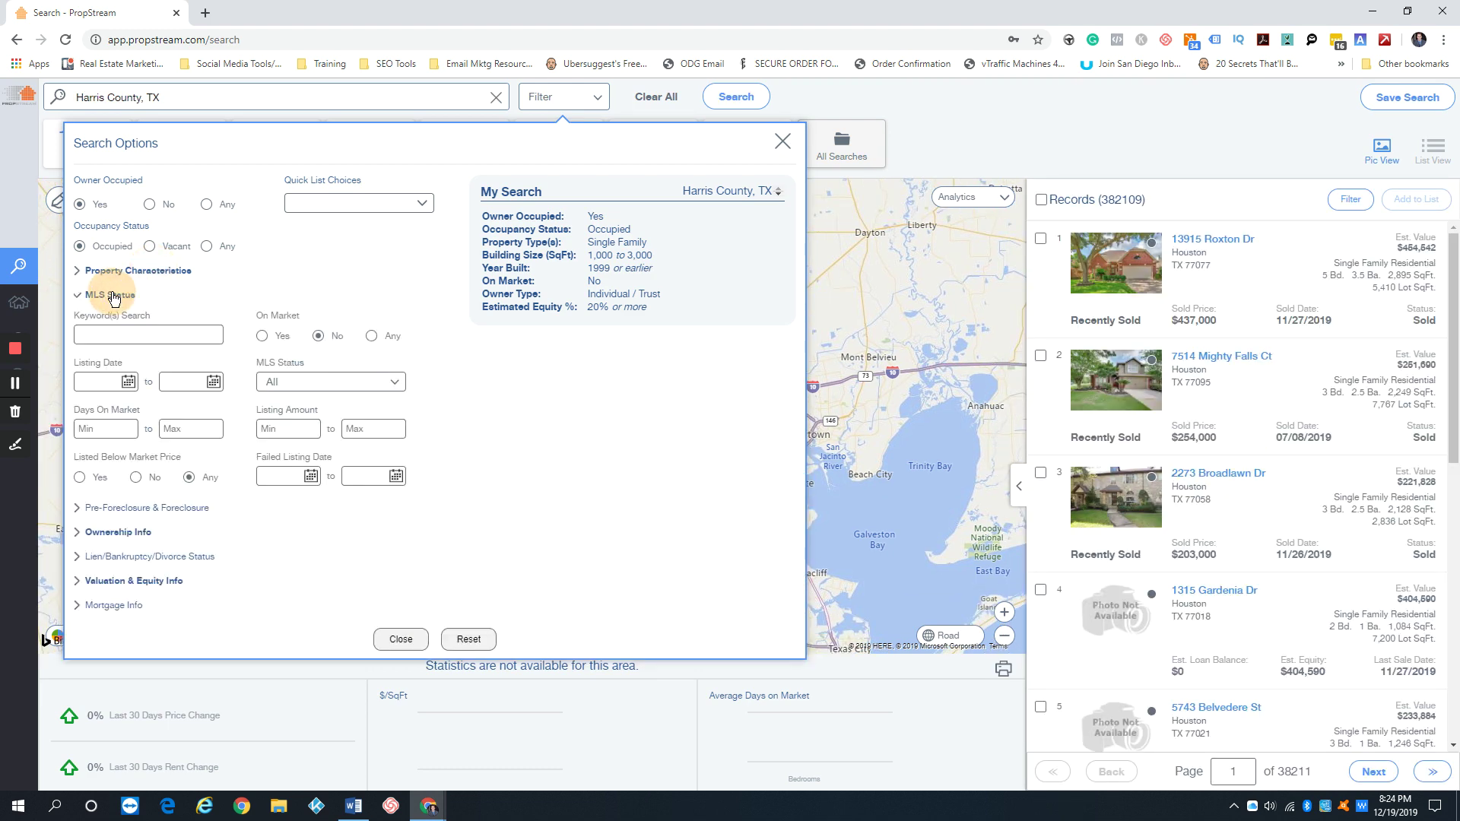
{"action": "left_click", "coordinate": [114, 295]}
{"action": "left_click", "coordinate": [134, 348]}
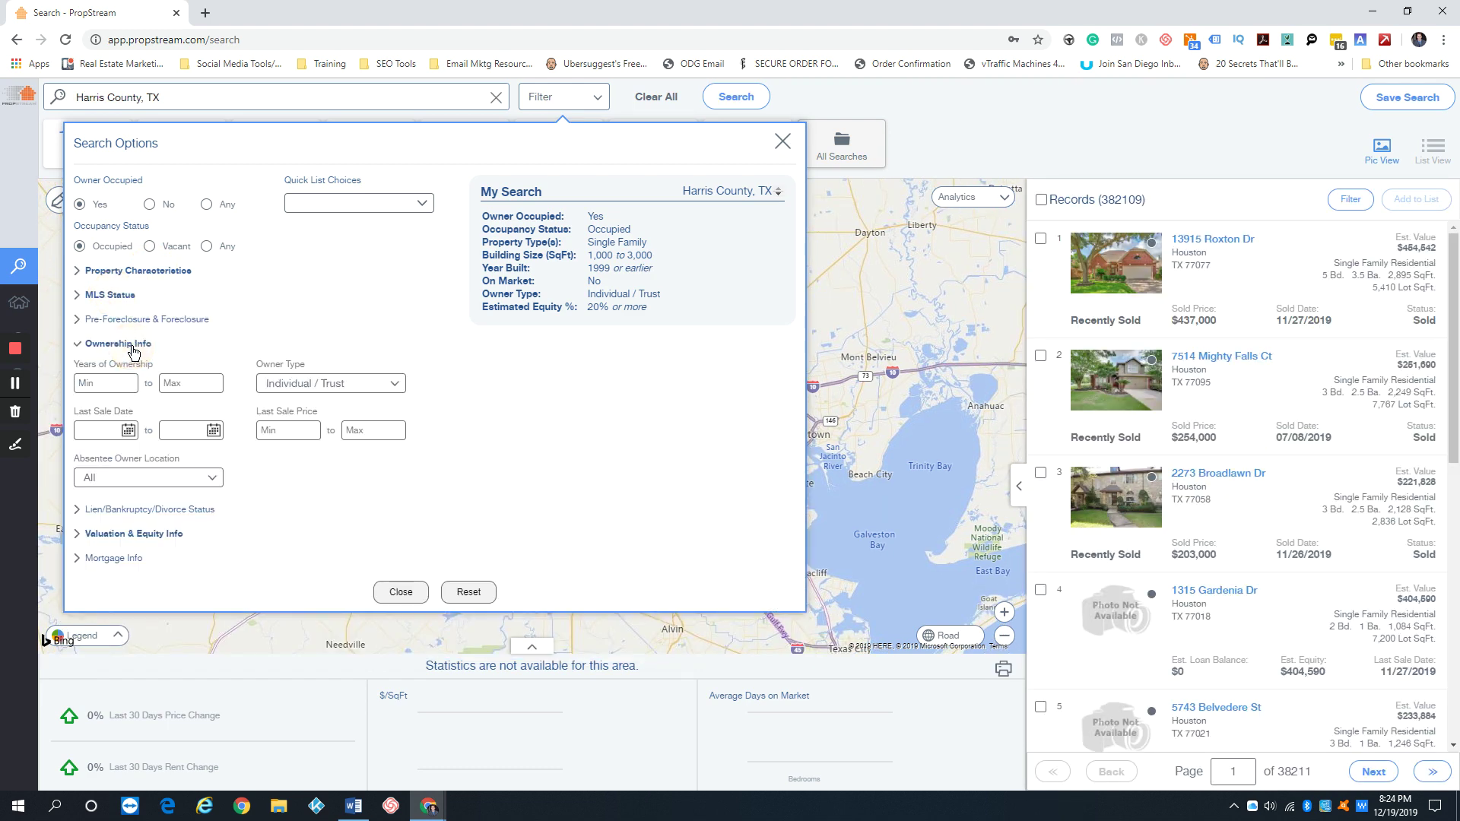
{"action": "left_click", "coordinate": [133, 347]}
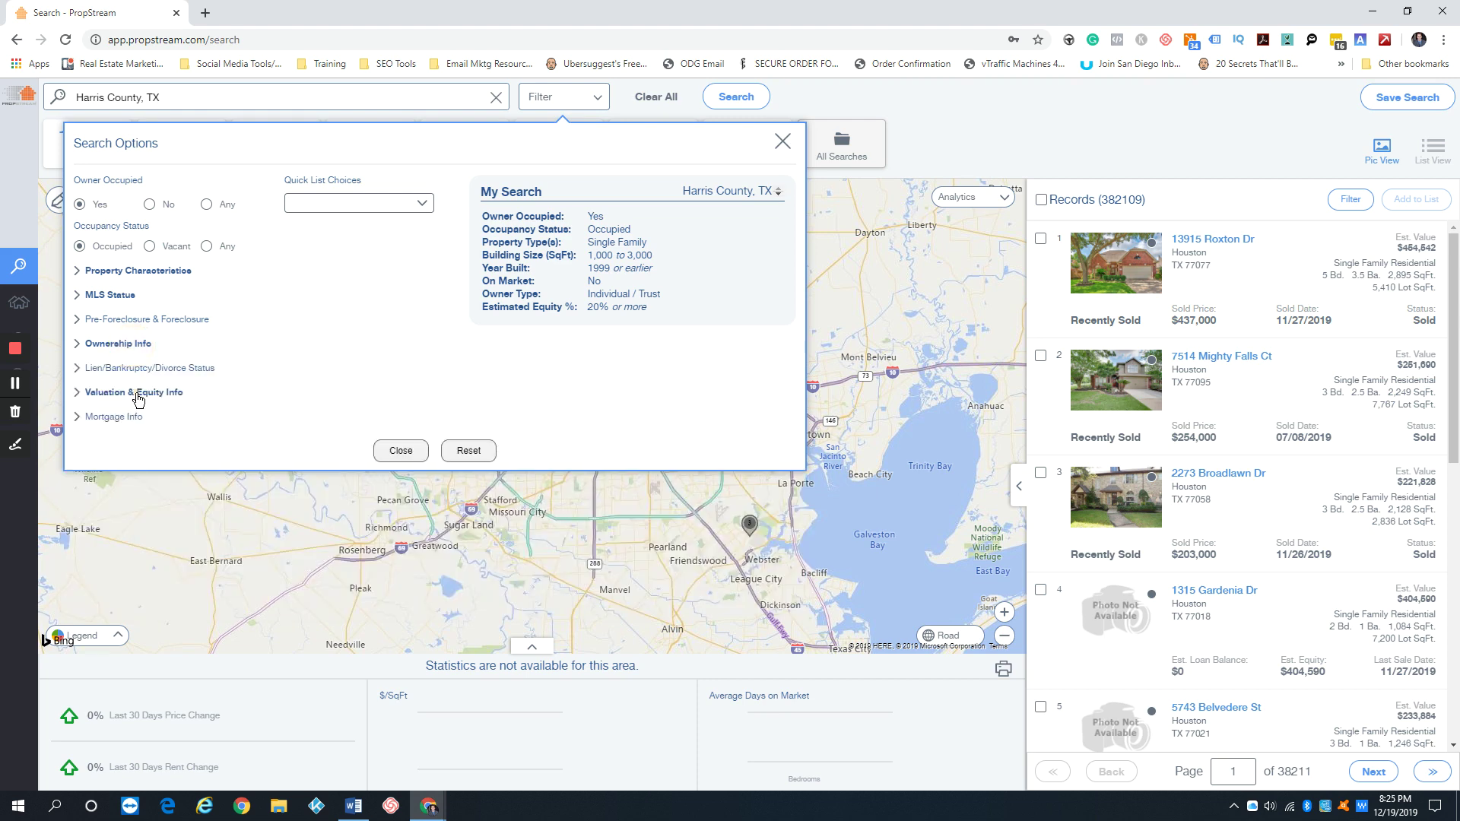
{"action": "left_click", "coordinate": [136, 392]}
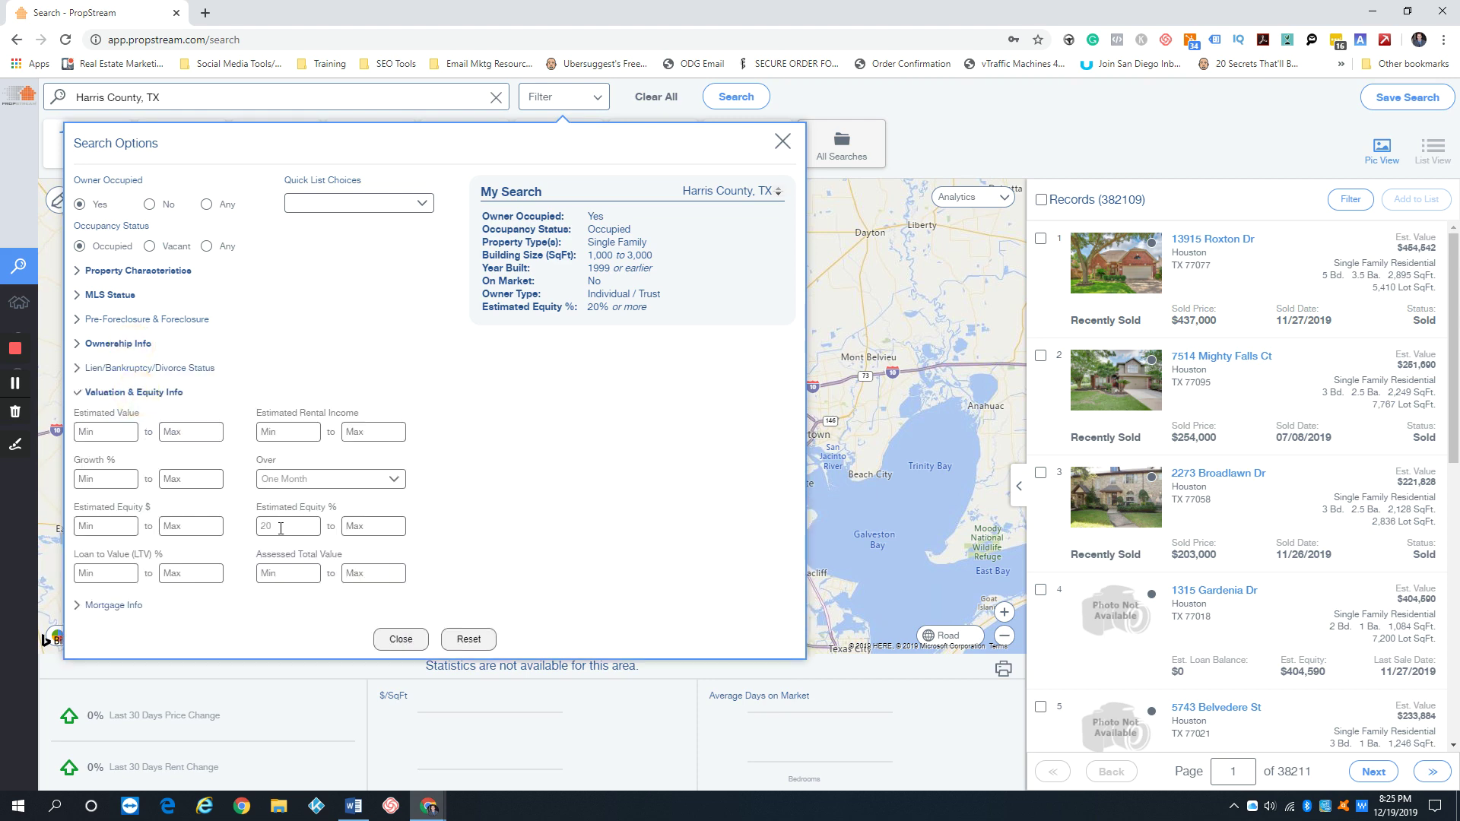
{"action": "left_click", "coordinate": [136, 393]}
Try minimums of 20 and 30 years of ownership on the owner-occupied search, clearing each one again
{"action": "left_click", "coordinate": [133, 347]}
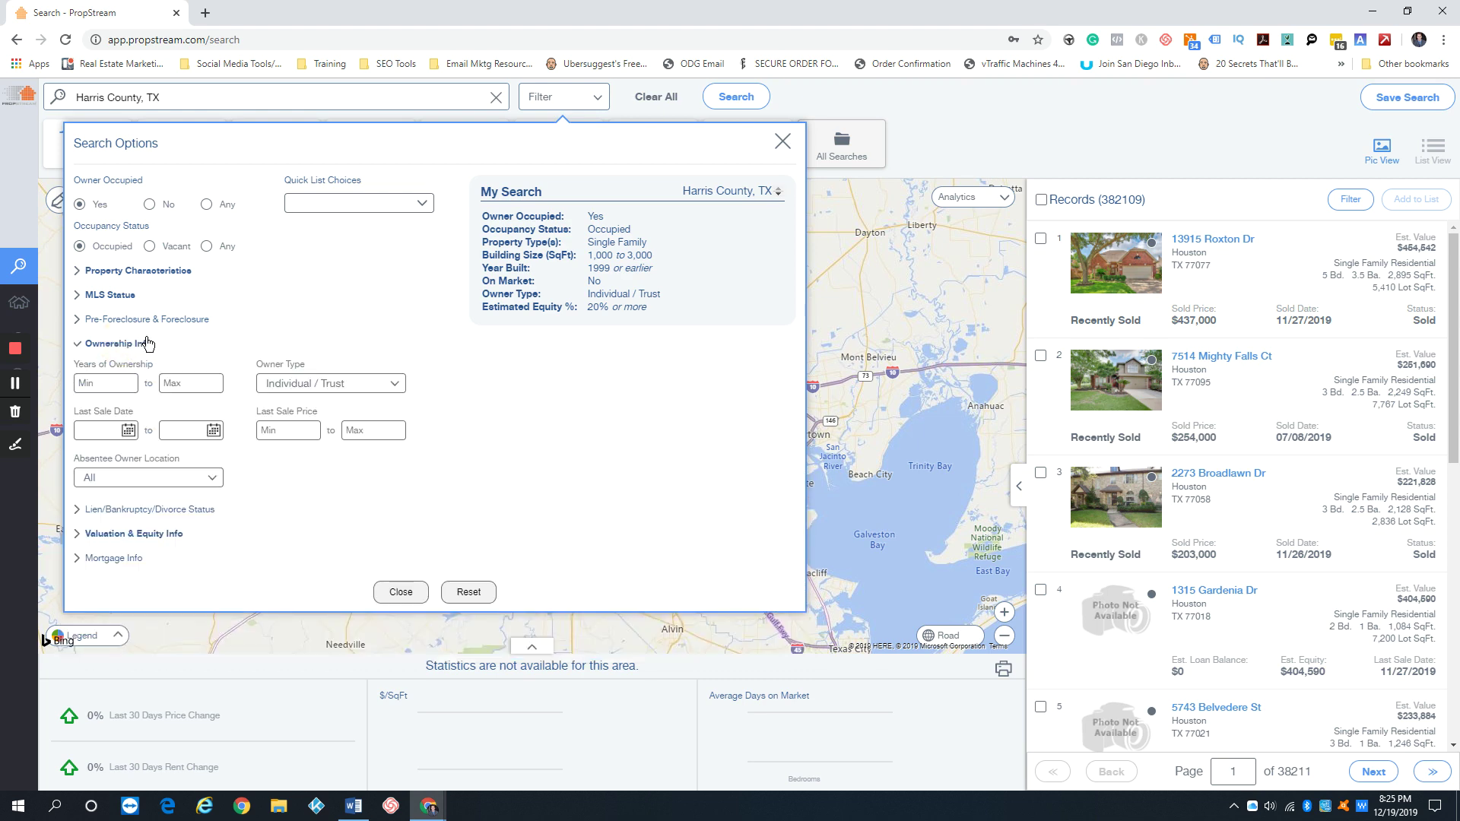
{"action": "left_click", "coordinate": [103, 383]}
{"action": "type", "text": "20"}
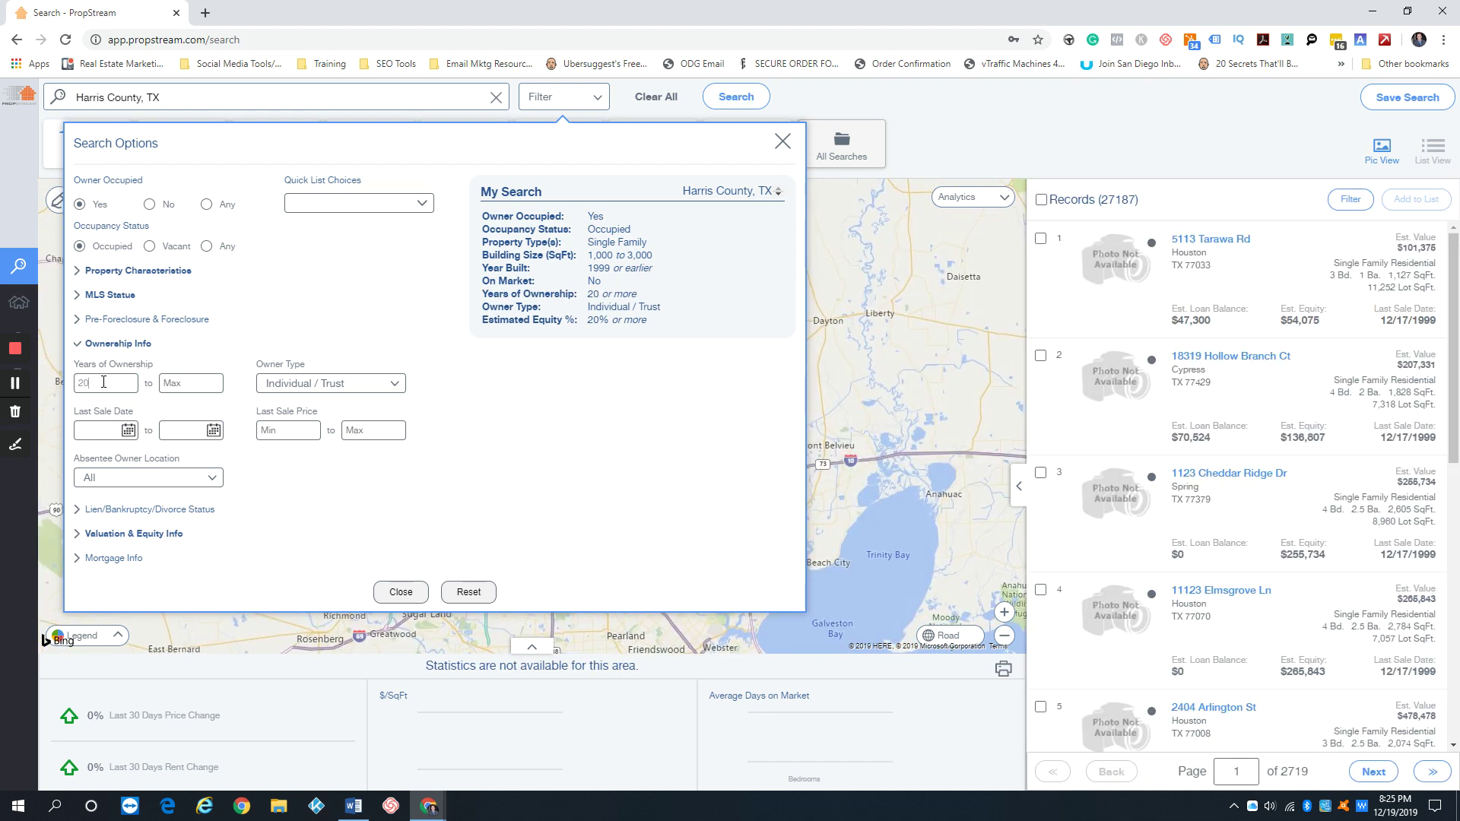
{"action": "key", "text": "BackSpace"}
{"action": "key", "text": "BackSpace"}
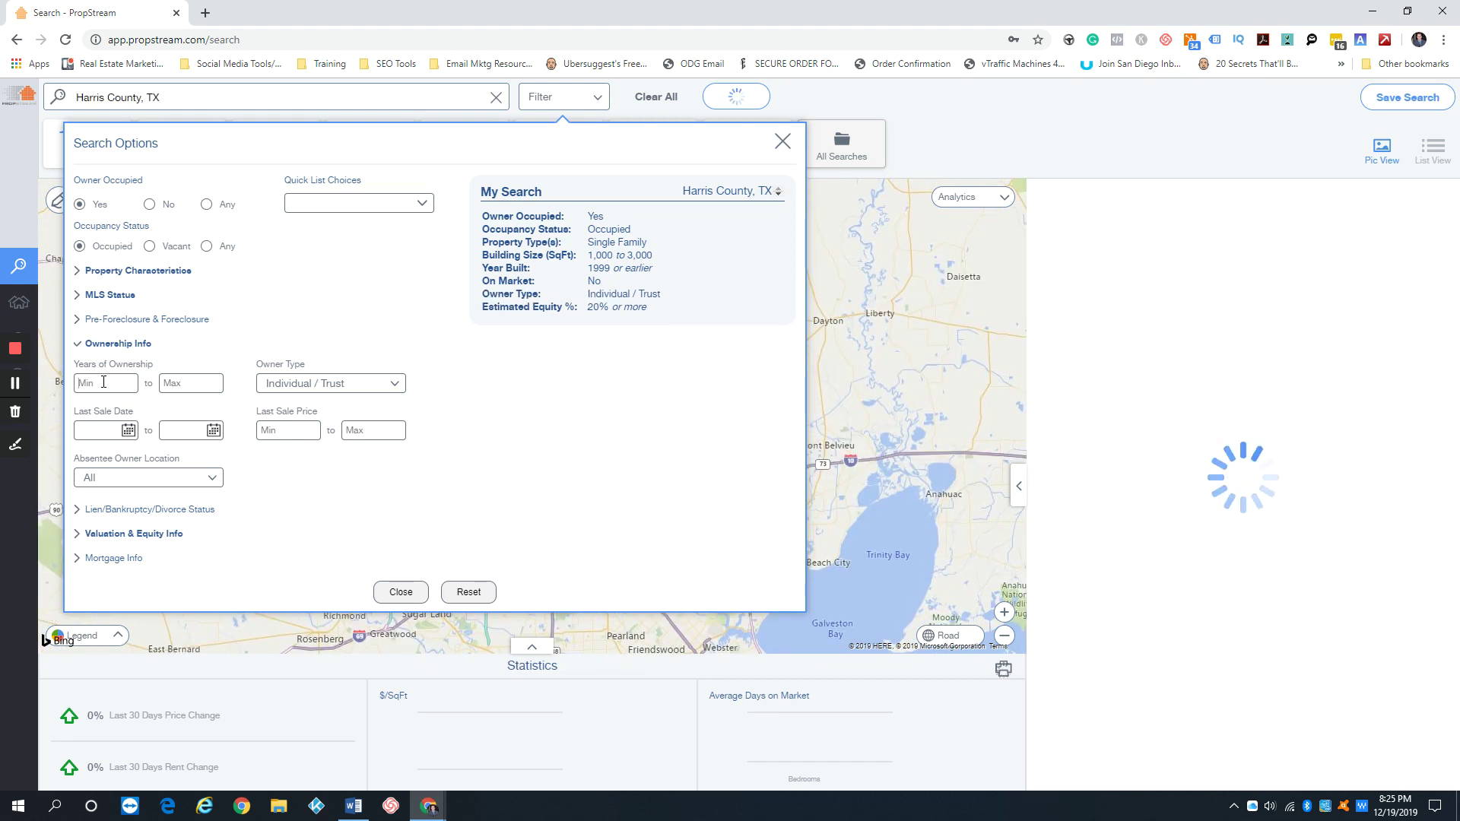
{"action": "type", "text": "30"}
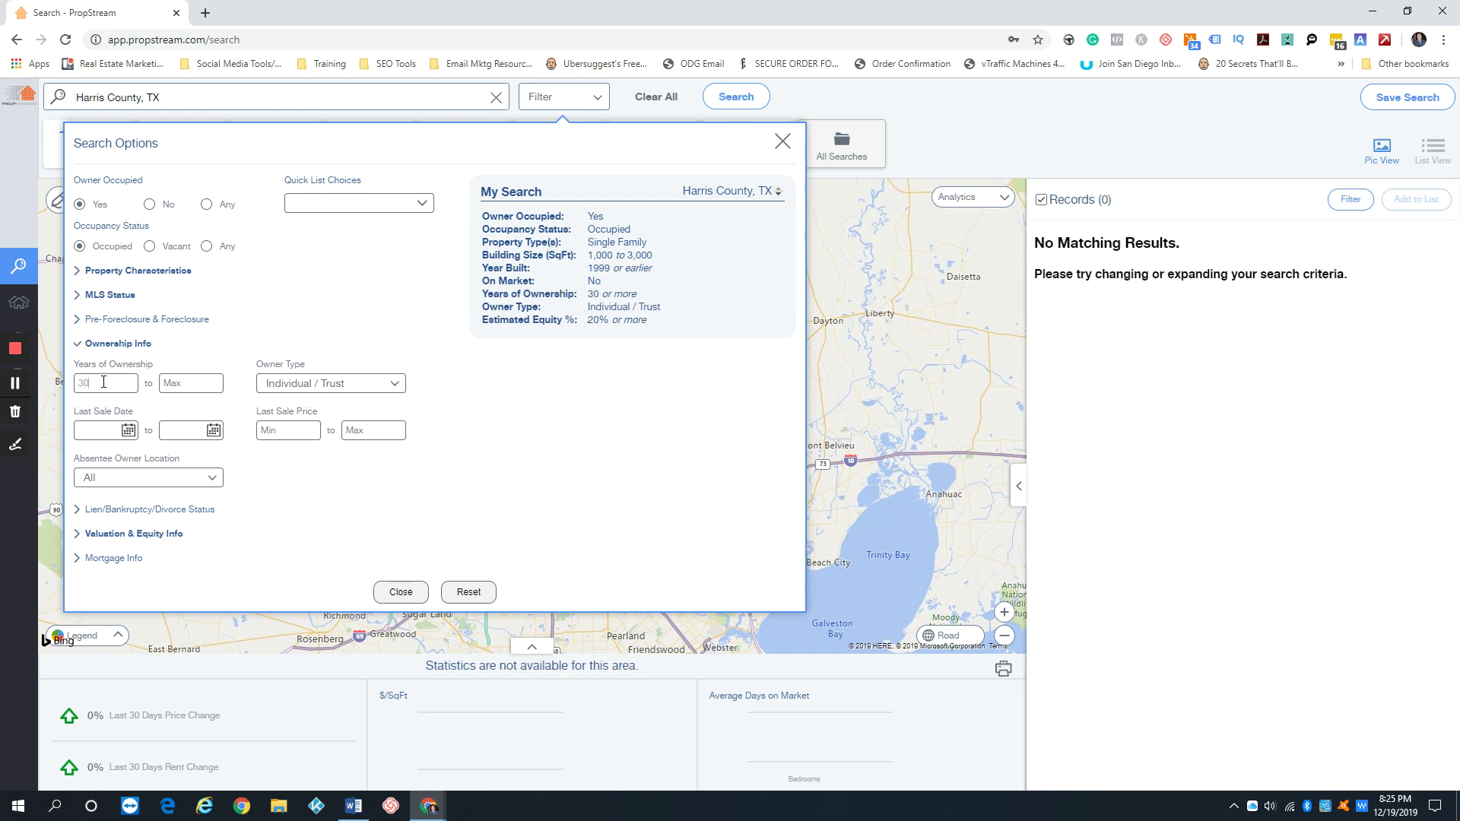
{"action": "key", "text": "BackSpace"}
{"action": "key", "text": "BackSpace"}
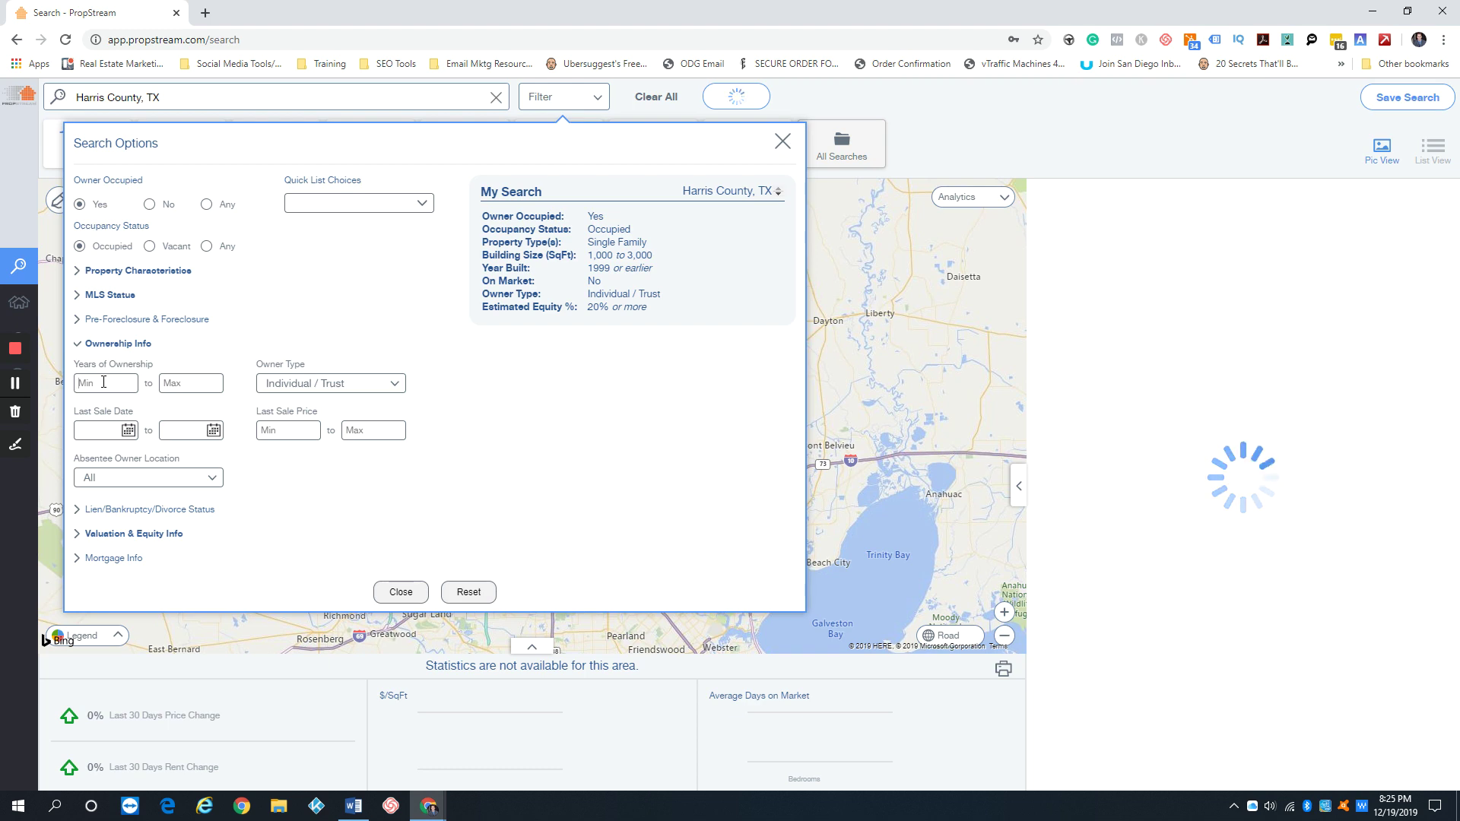
Try minimums of 25 and 27 years of ownership on the owner-occupied search, and settle on a minimum of 26 years
{"action": "type", "text": "25"}
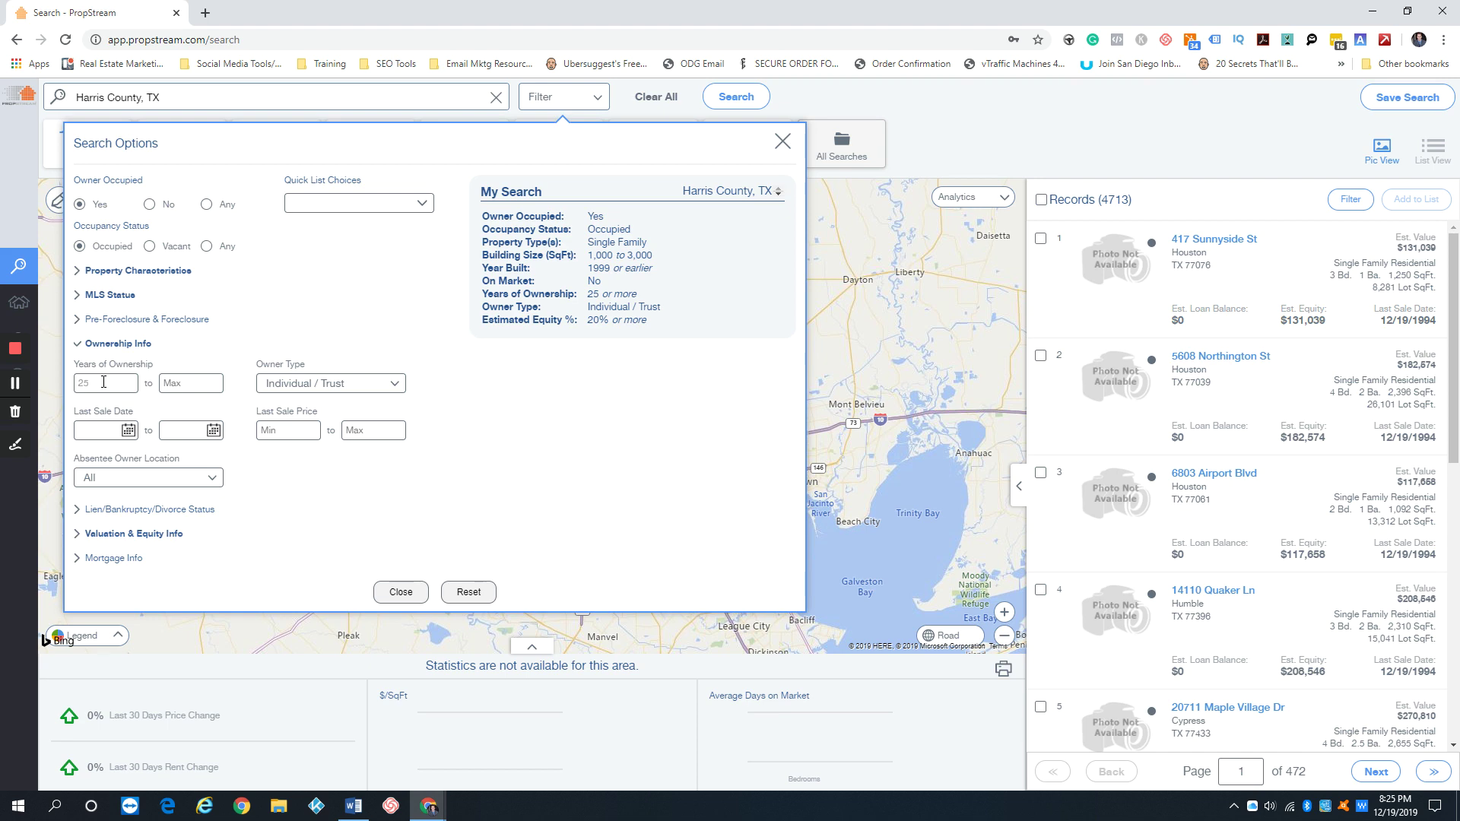
{"action": "key", "text": "BackSpace"}
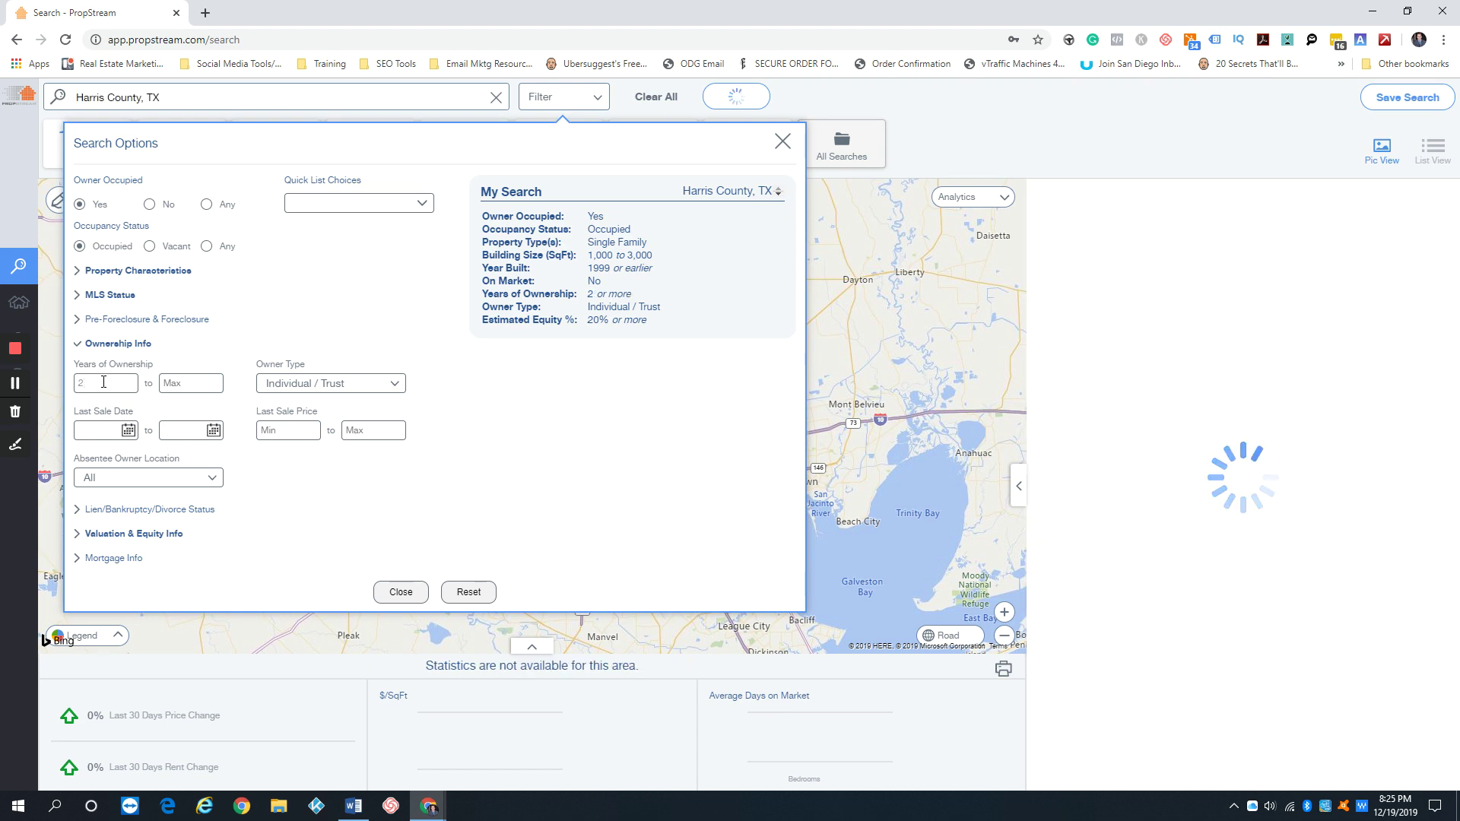
{"action": "type", "text": "7"}
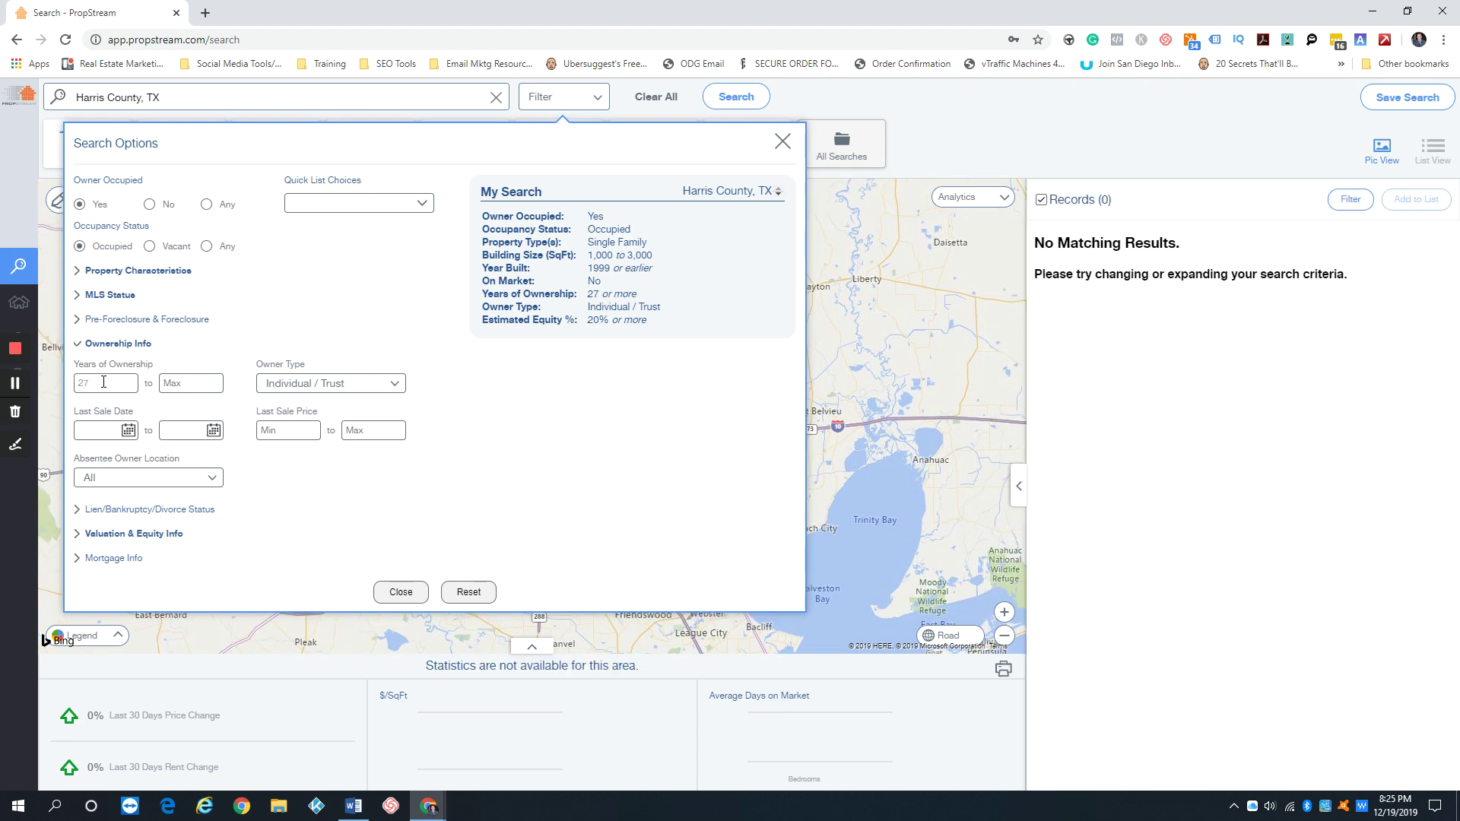
{"action": "key", "text": "BackSpace"}
{"action": "type", "text": "6"}
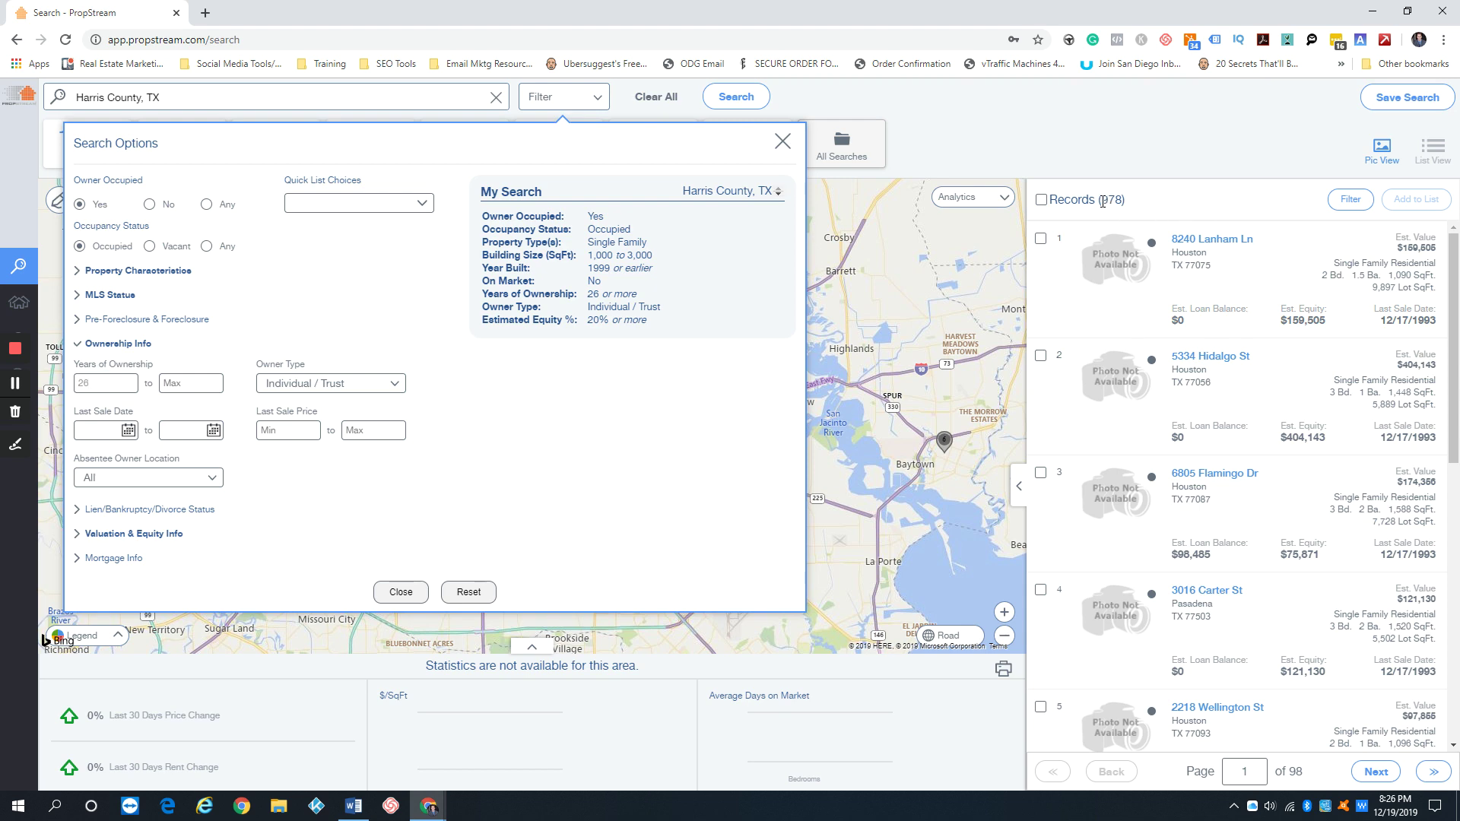
Highlight the record count of the owner-occupied search and reopen its filter criteria
{"action": "left_click_drag", "start_coordinate": [1101, 201], "coordinate": [1121, 200]}
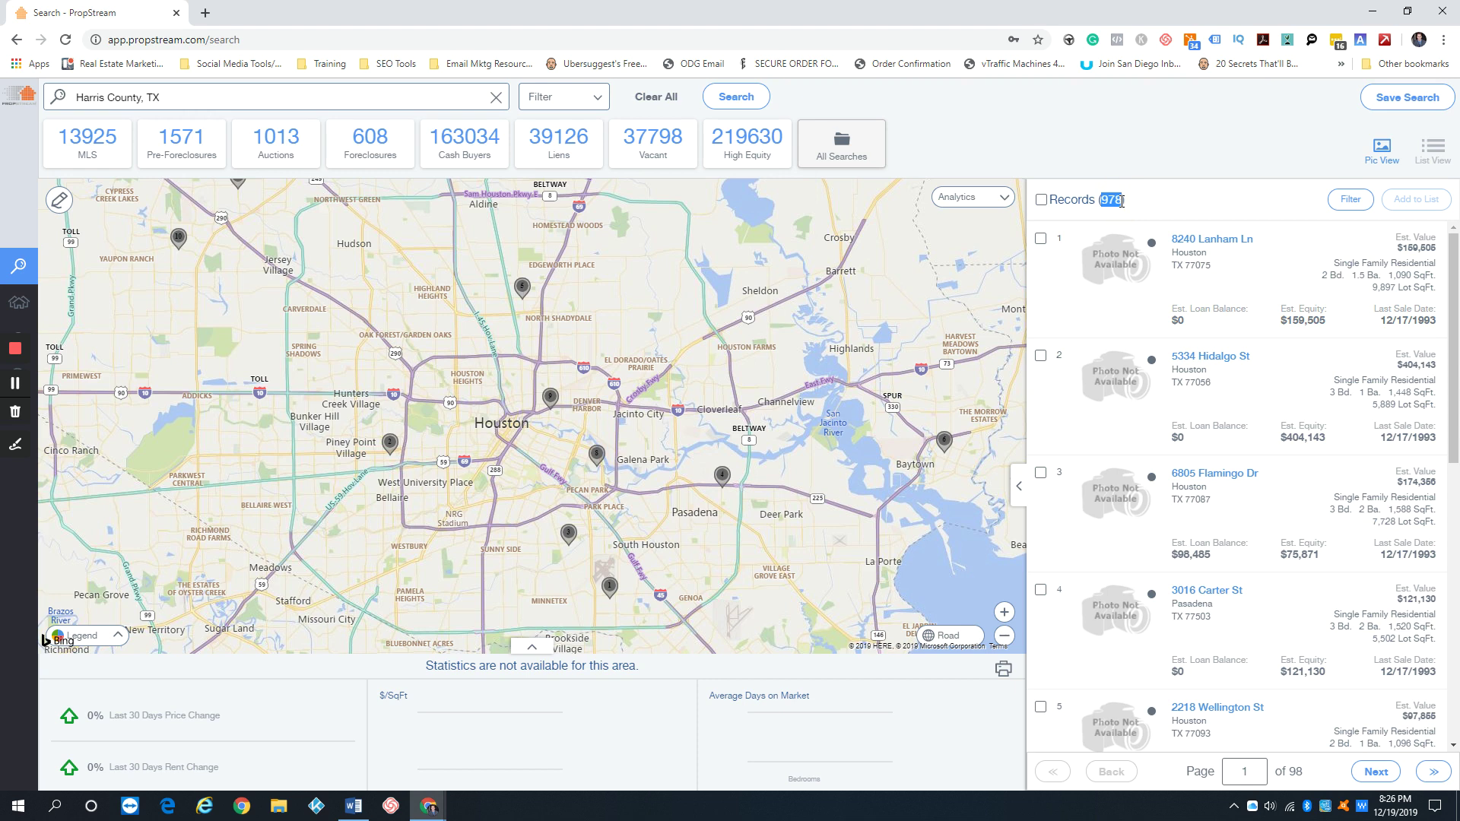
{"action": "left_click", "coordinate": [551, 98]}
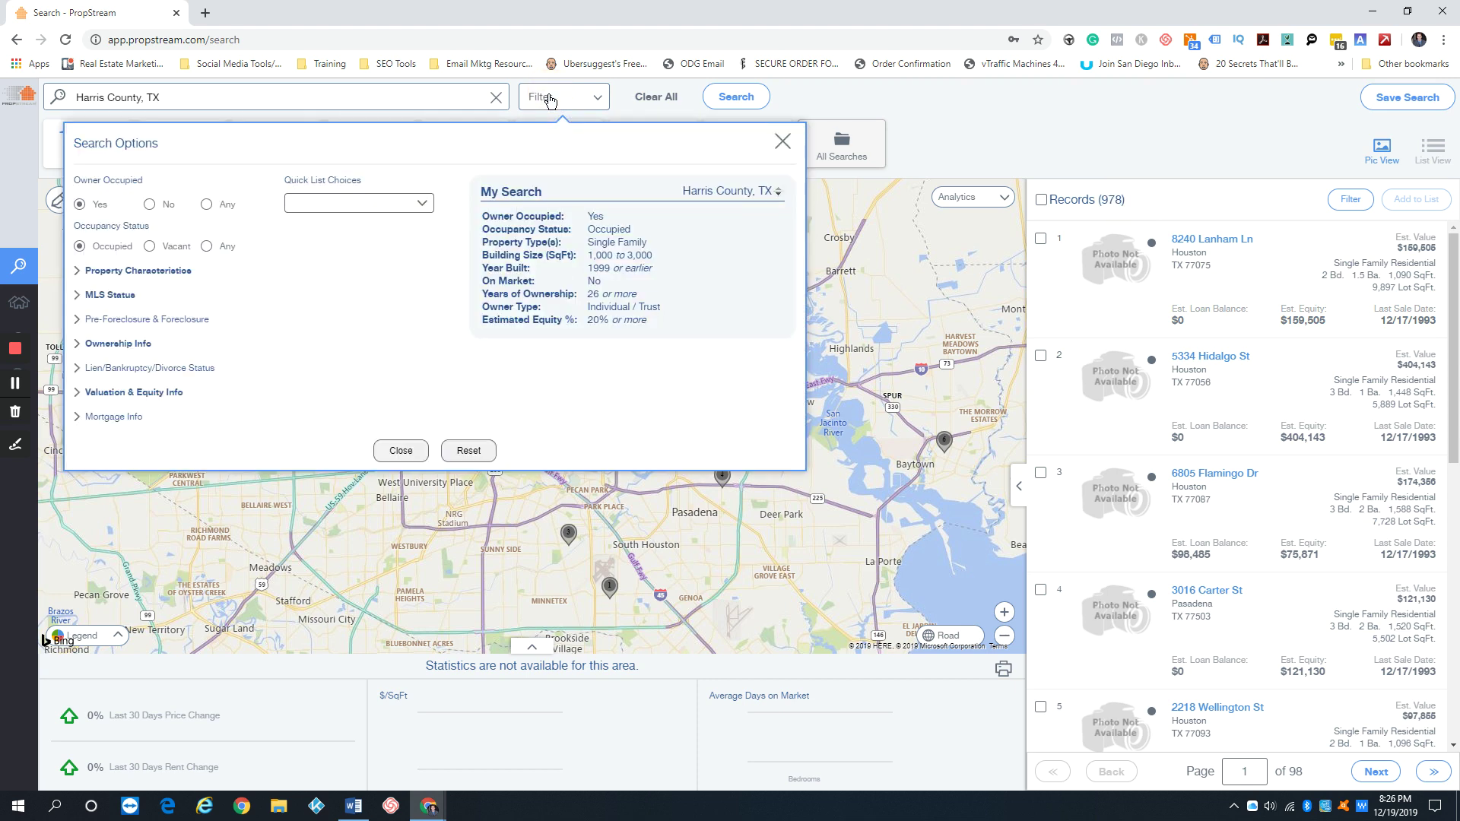